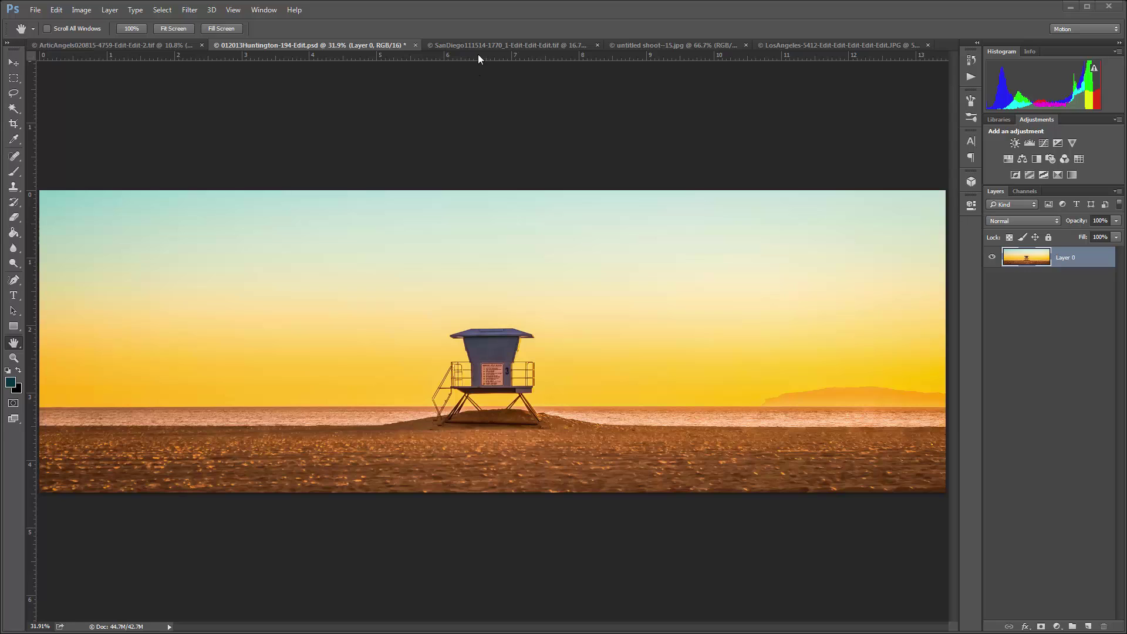
Check that the horizon is level by placing a horizontal guide along it, and hide the guides.
left_click_drag(470, 54, 458, 406)
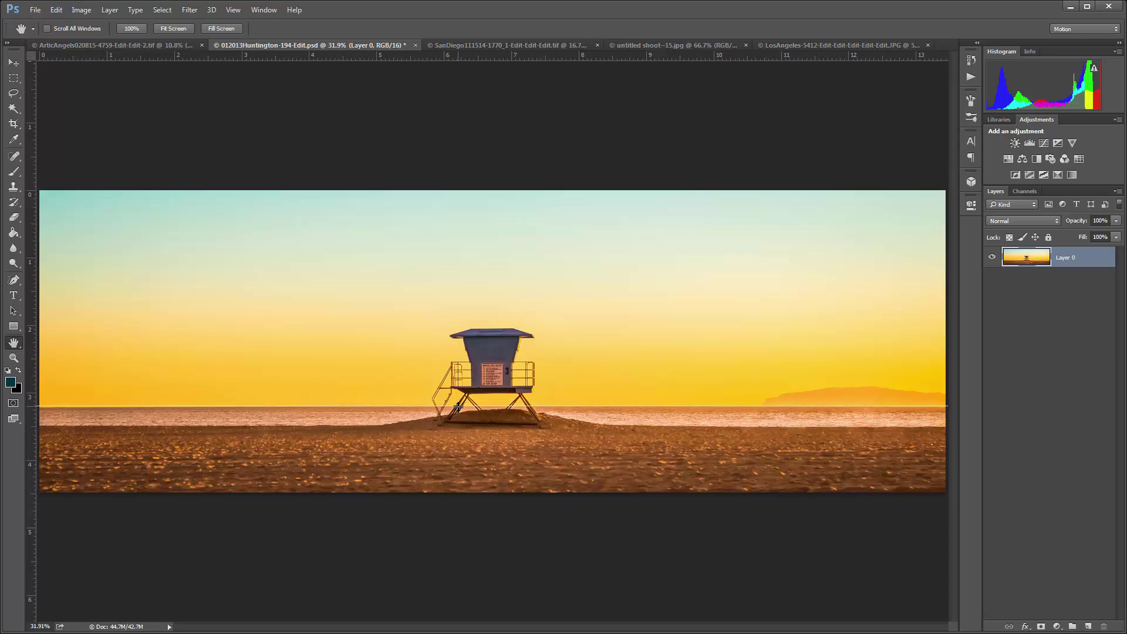
key("ctrl+semicolon")
Select a full-height rectangle about 4 inches wide from the photo's left edge and copy it to a new layer.
left_click(15, 78)
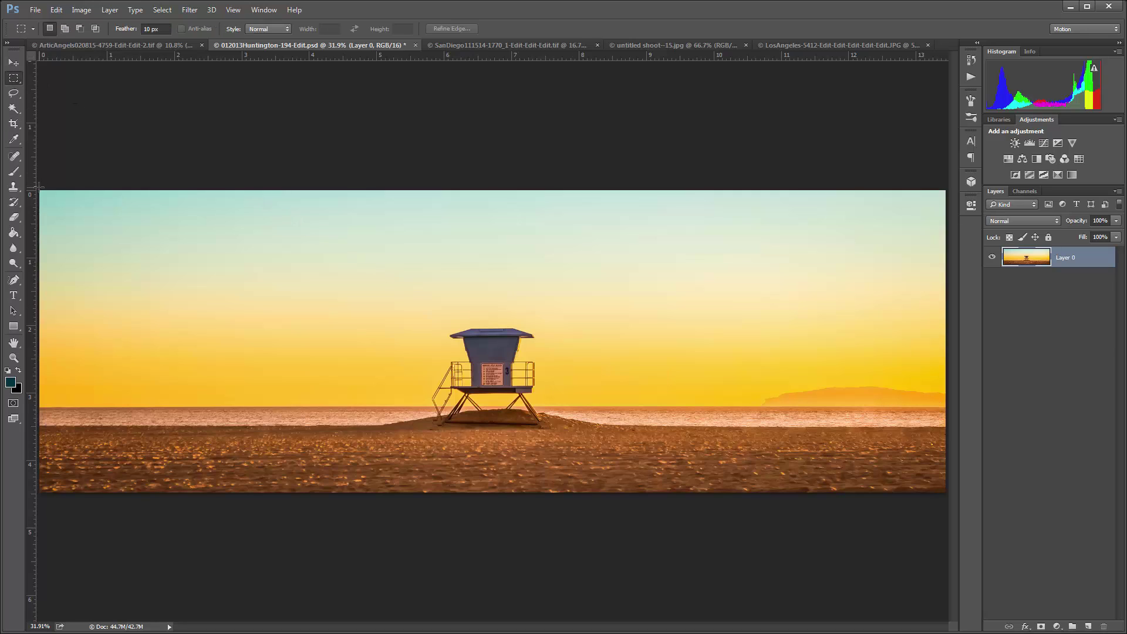
left_click_drag(40, 189, 312, 487)
left_click(312, 484)
key("ctrl+a")
left_click_drag(40, 190, 308, 492)
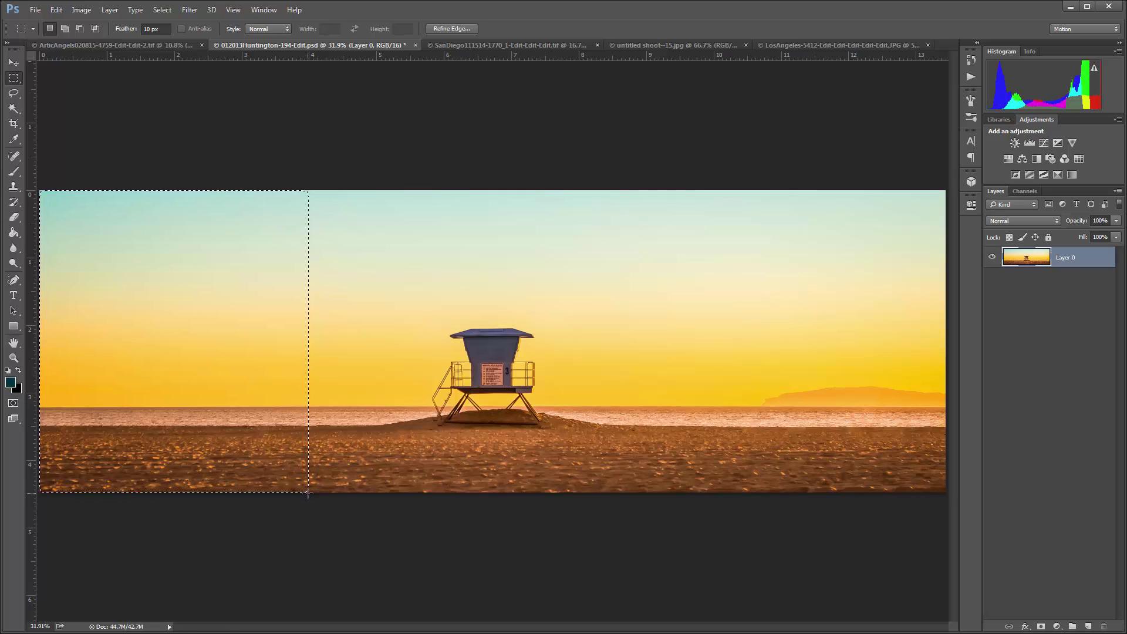
right_click(185, 330)
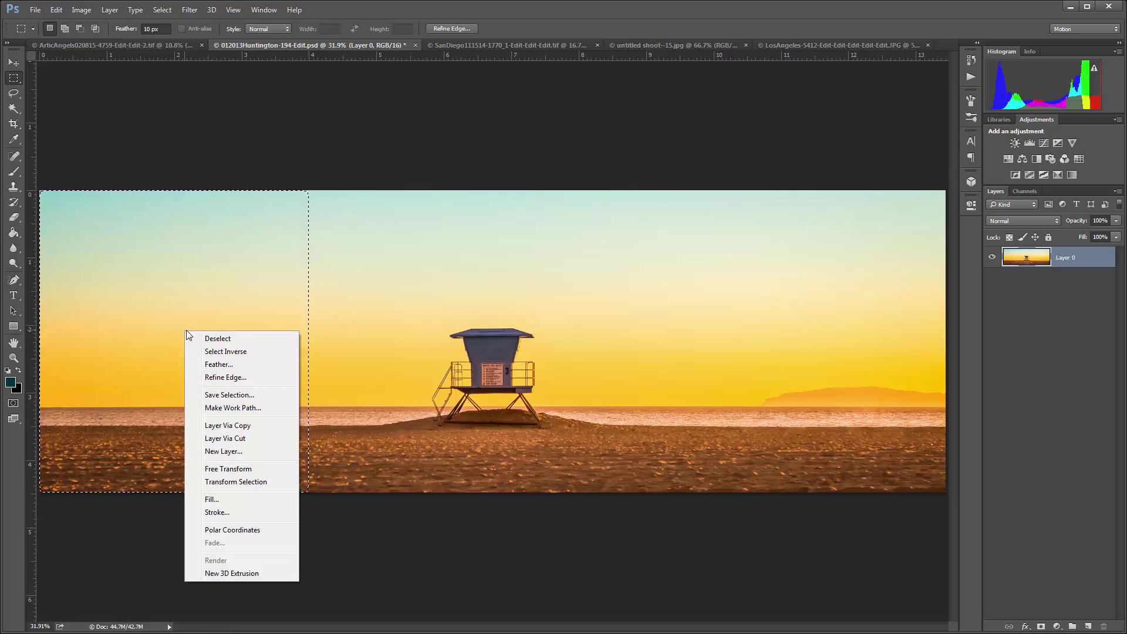
left_click(215, 428)
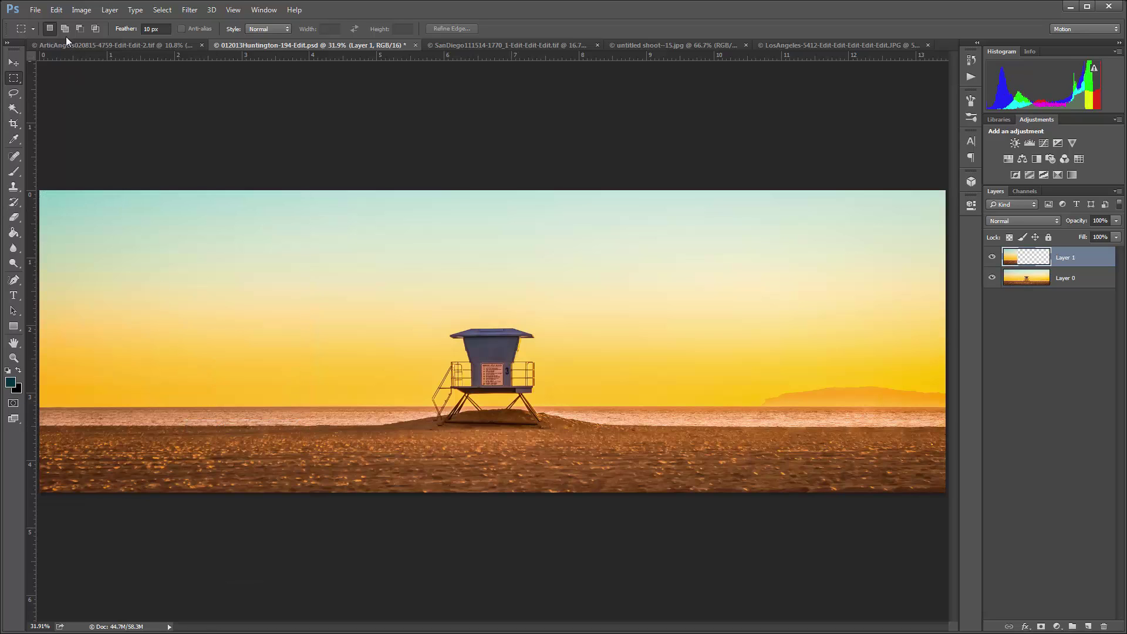
Flip the copied strip horizontally and move it to the photo's right edge, covering the distant island.
left_click(57, 10)
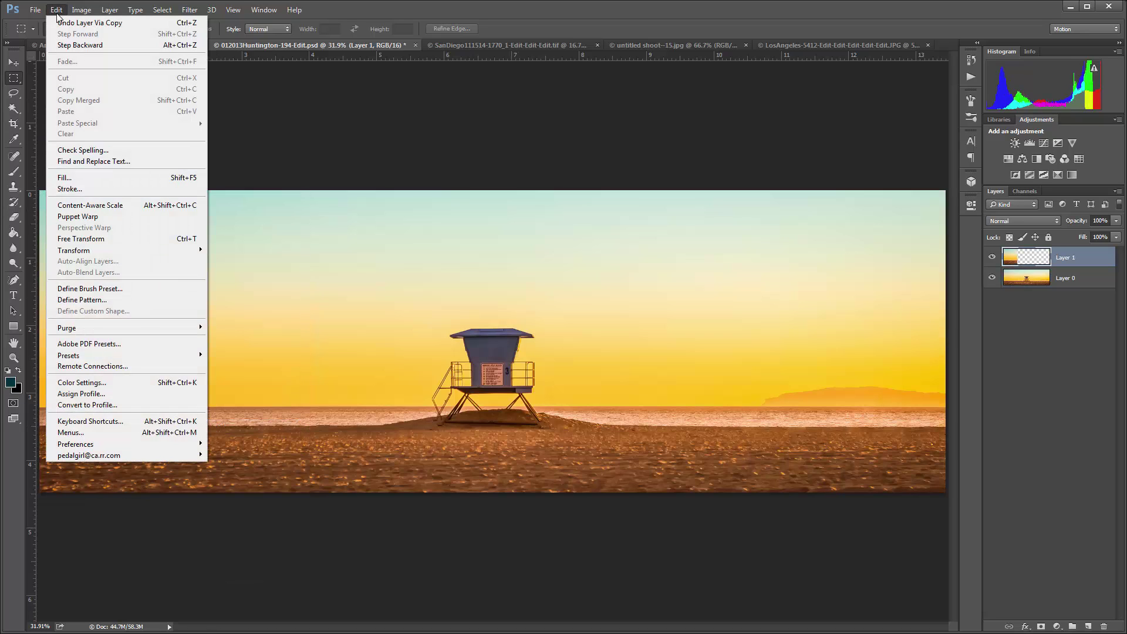
mouse_move(97, 250)
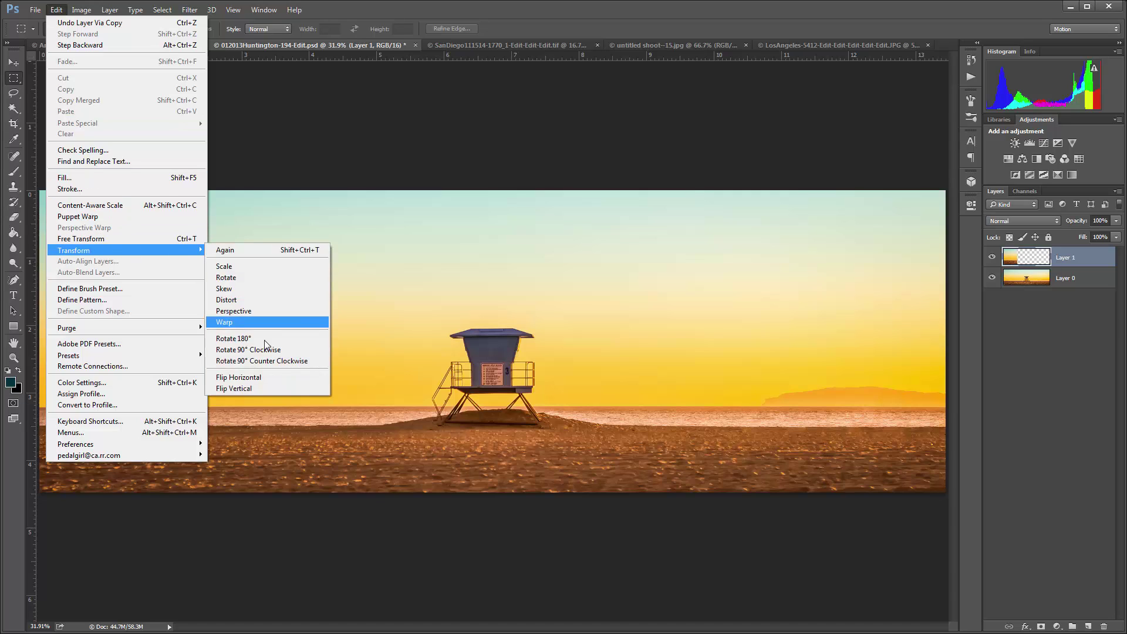
left_click(262, 375)
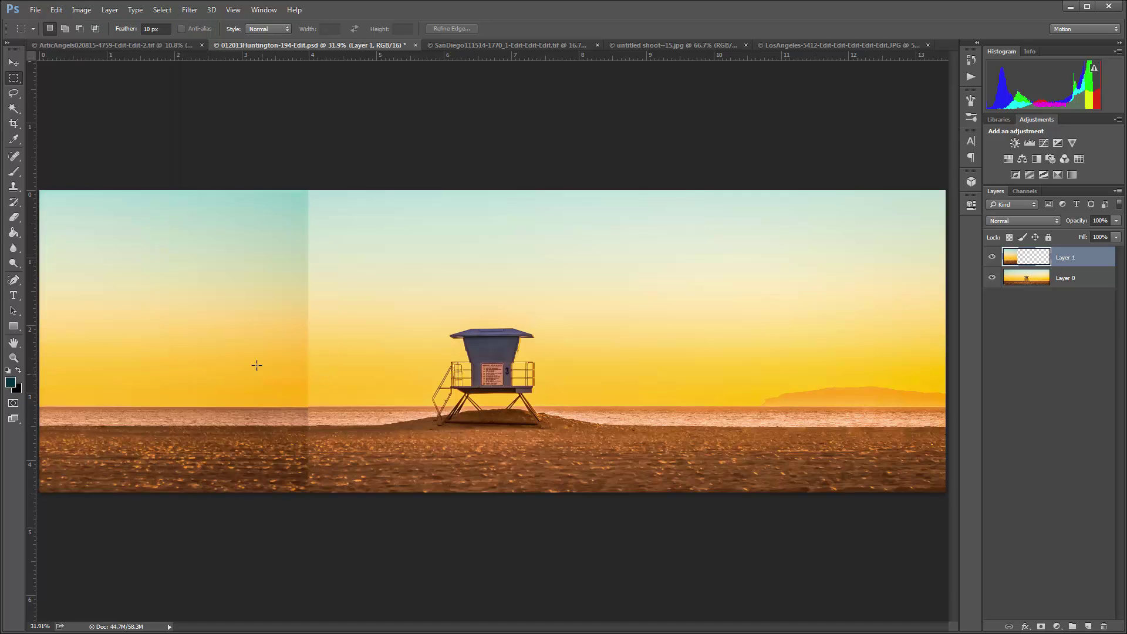
left_click(13, 62)
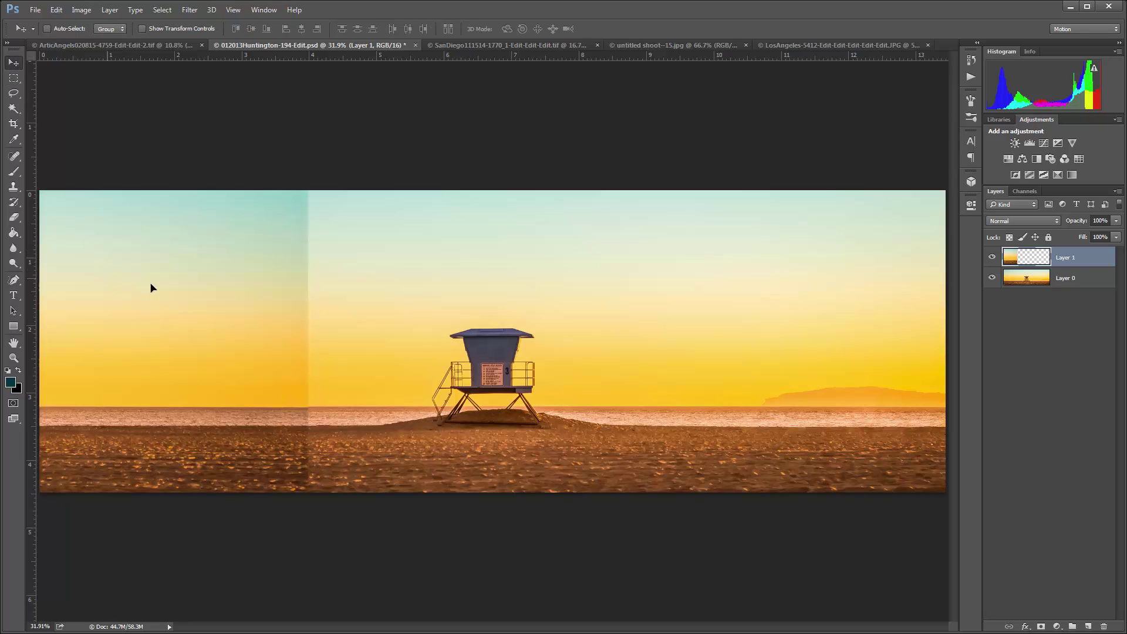
left_click_drag(153, 287, 741, 326)
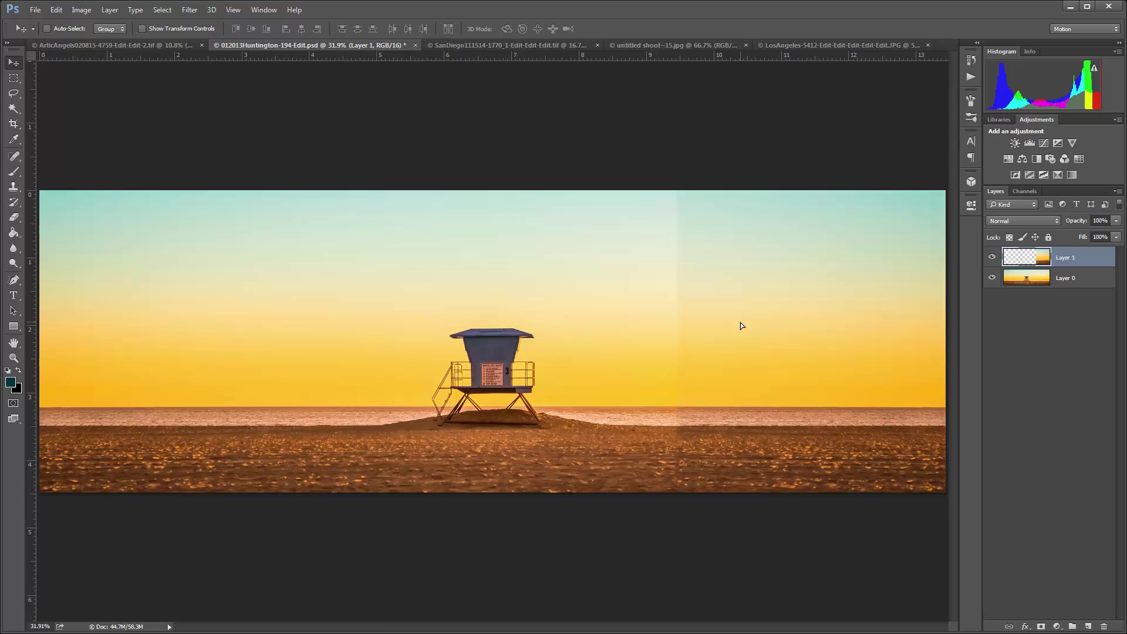
Flatten the image and unlock the background as a regular layer.
left_click(109, 10)
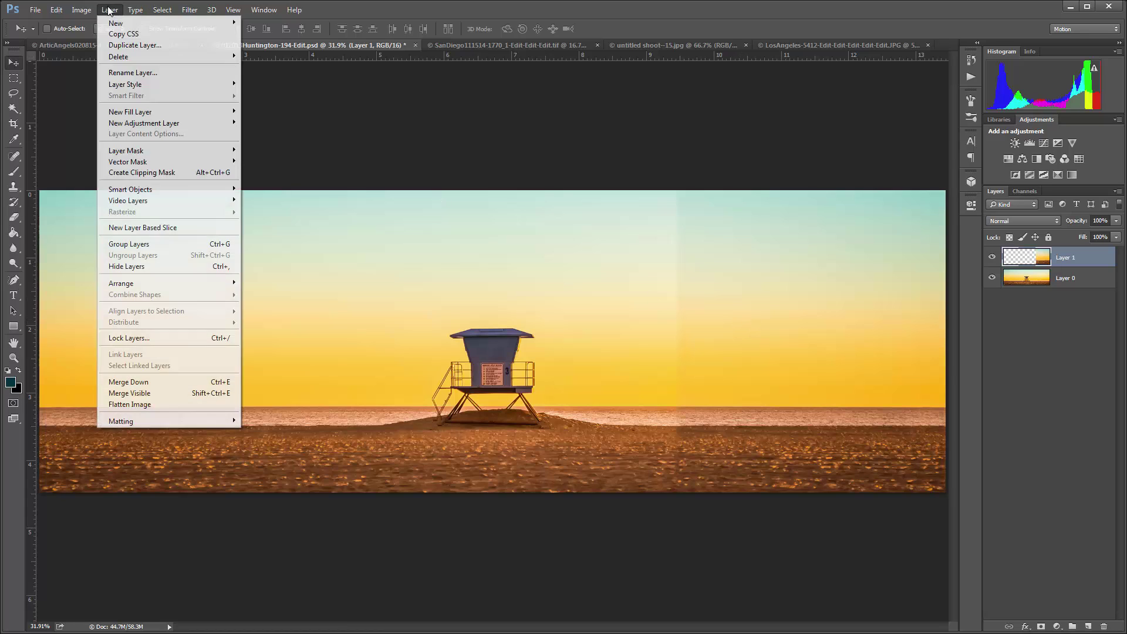
left_click(121, 404)
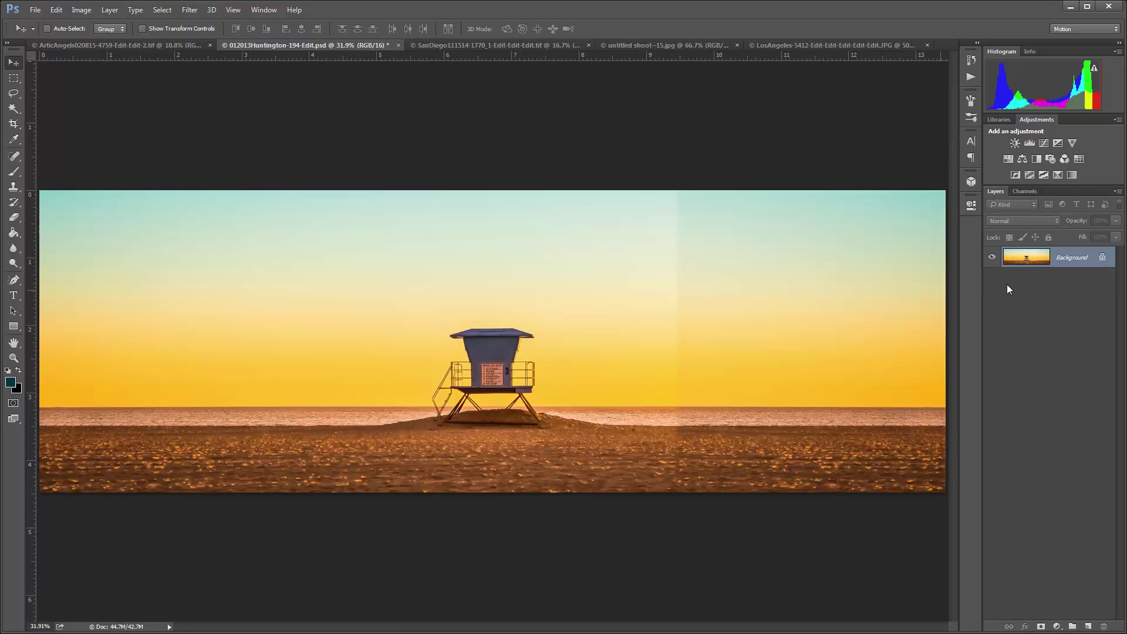
left_click(1103, 259)
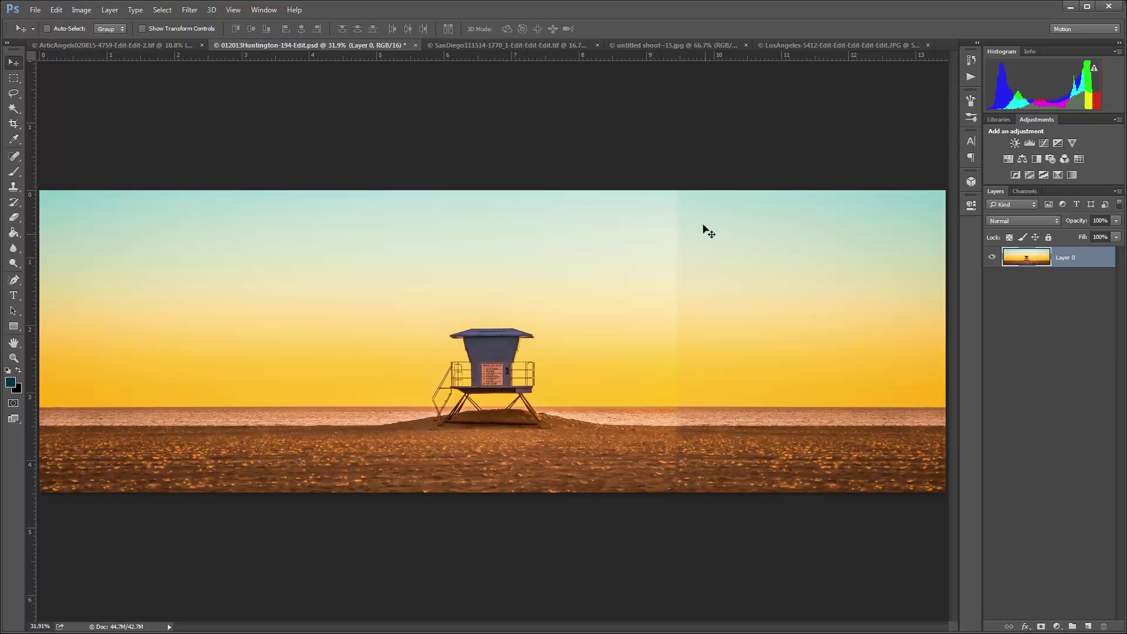
Lasso a narrow area around the vertical seam beside the tower, fill it with Content-Aware, and deselect.
left_click(14, 93)
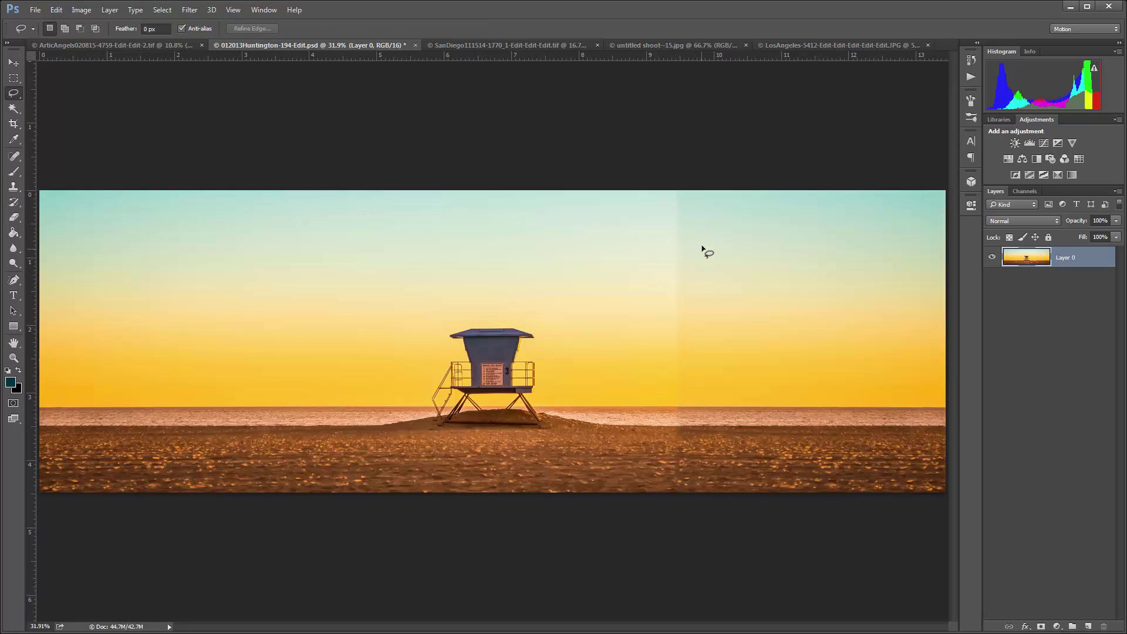
mouse_move(697, 247)
left_mouse_down()
mouse_move(682, 178)
mouse_move(672, 181)
mouse_move(658, 460)
left_mouse_up()
mouse_move(693, 426)
left_mouse_down()
mouse_move(707, 287)
mouse_move(697, 249)
left_mouse_up()
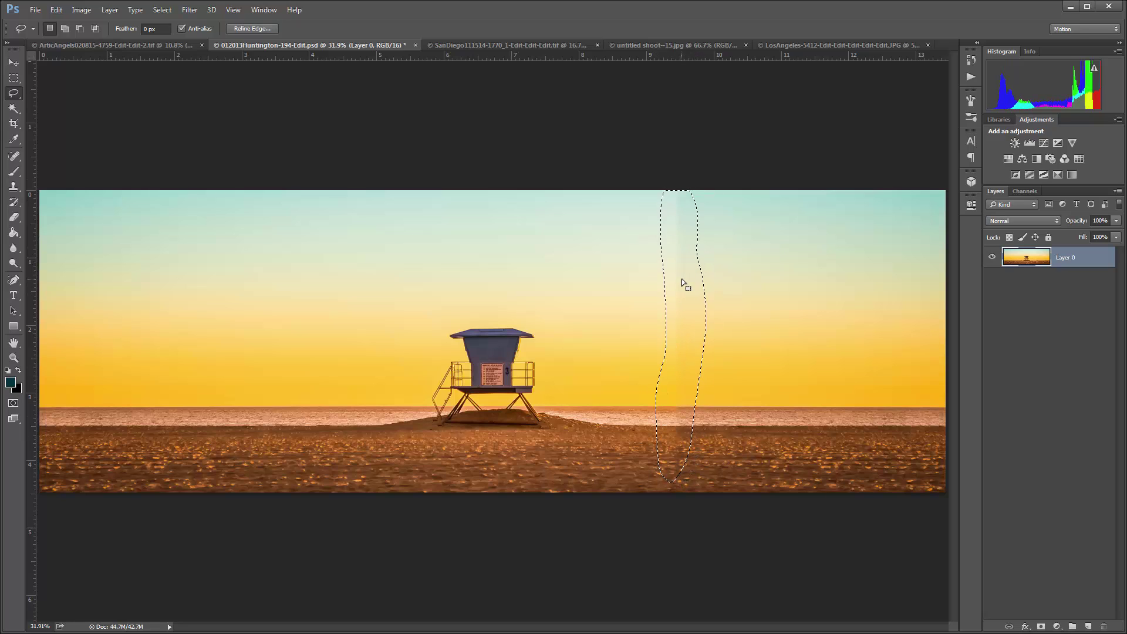
right_click(681, 280)
left_click(707, 447)
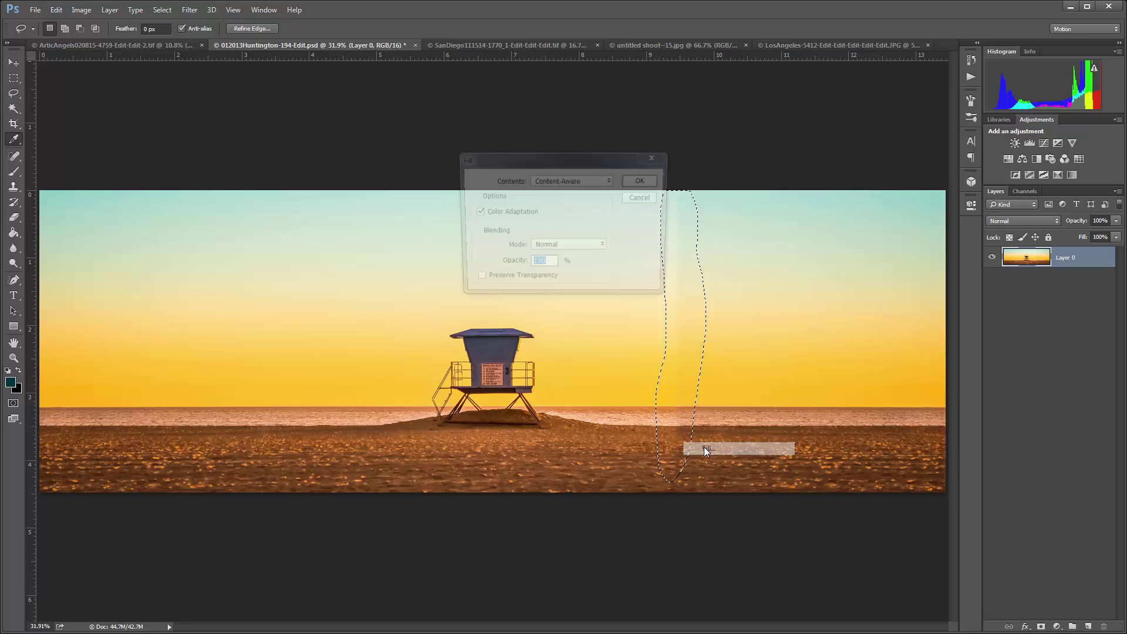
left_click(644, 181)
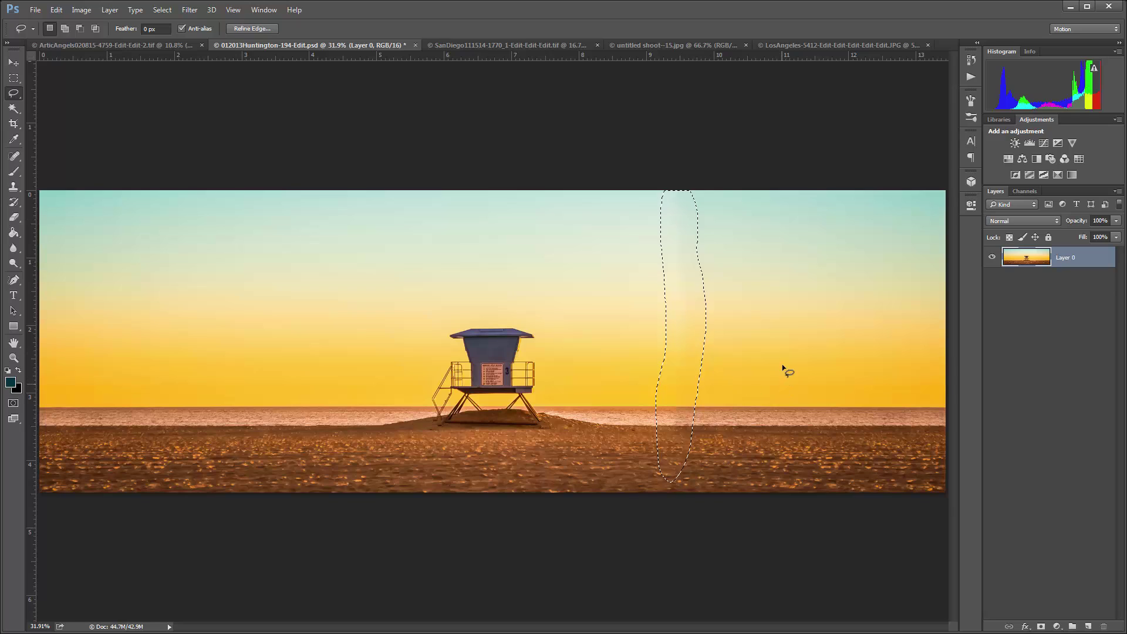
key("ctrl+d")
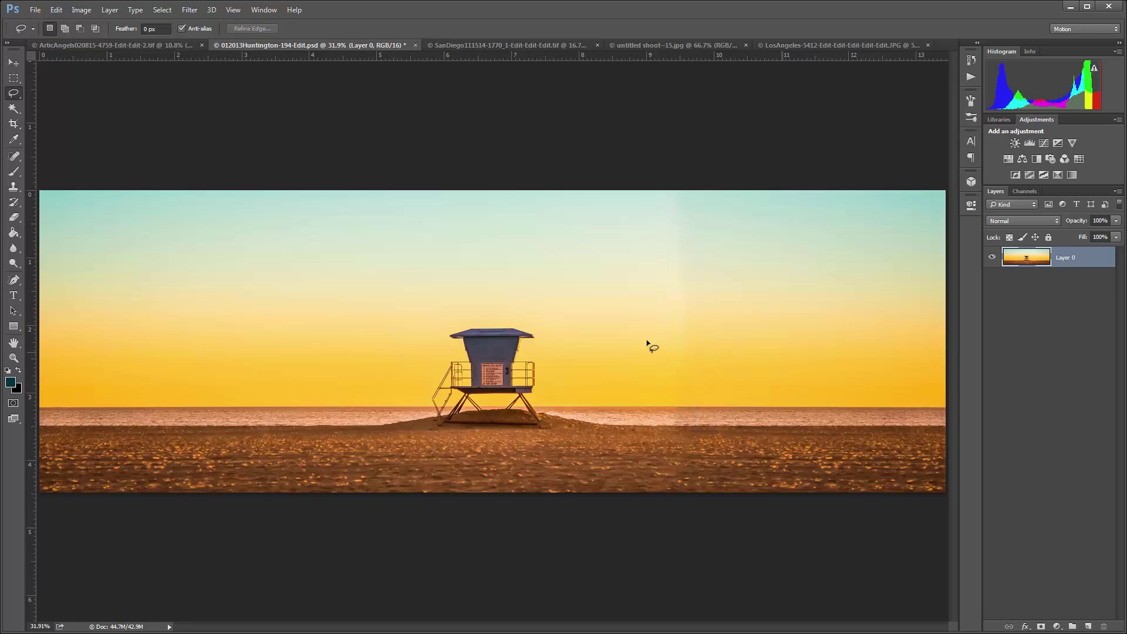
Paint over the remaining seam in the sky with the Spot Healing Brush.
left_click(14, 343)
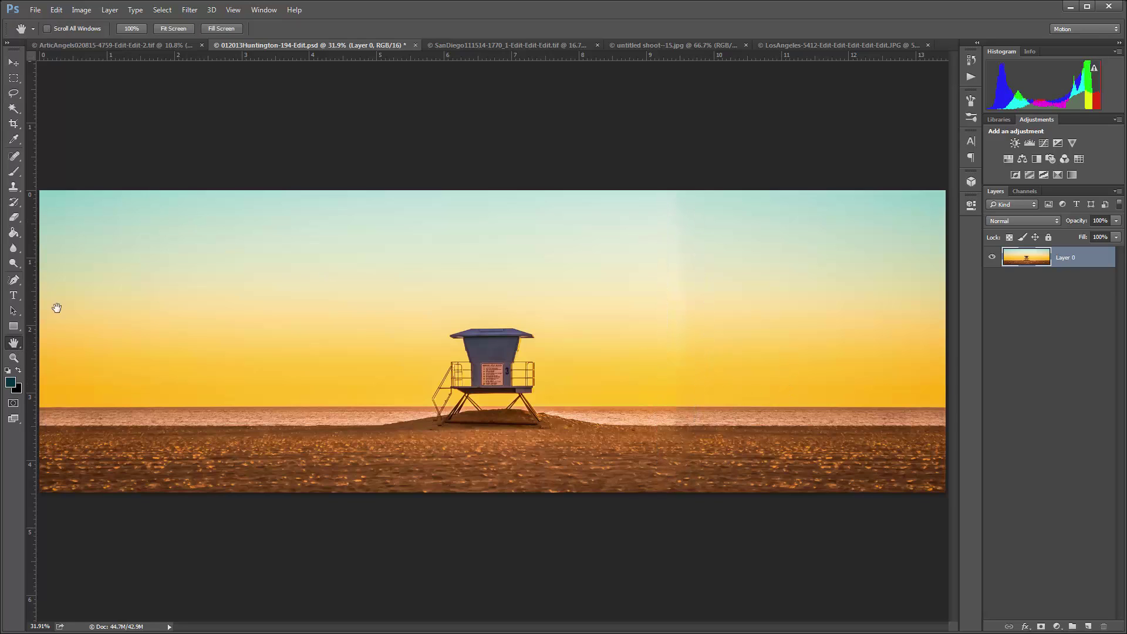
left_click(12, 158)
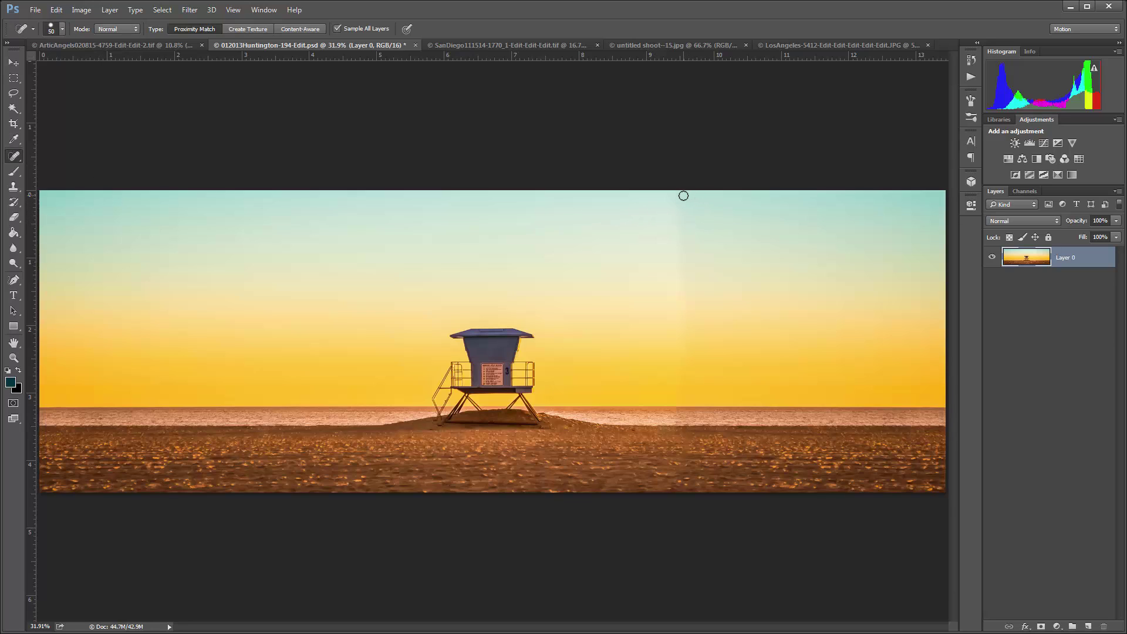
left_click_drag(680, 195, 681, 314)
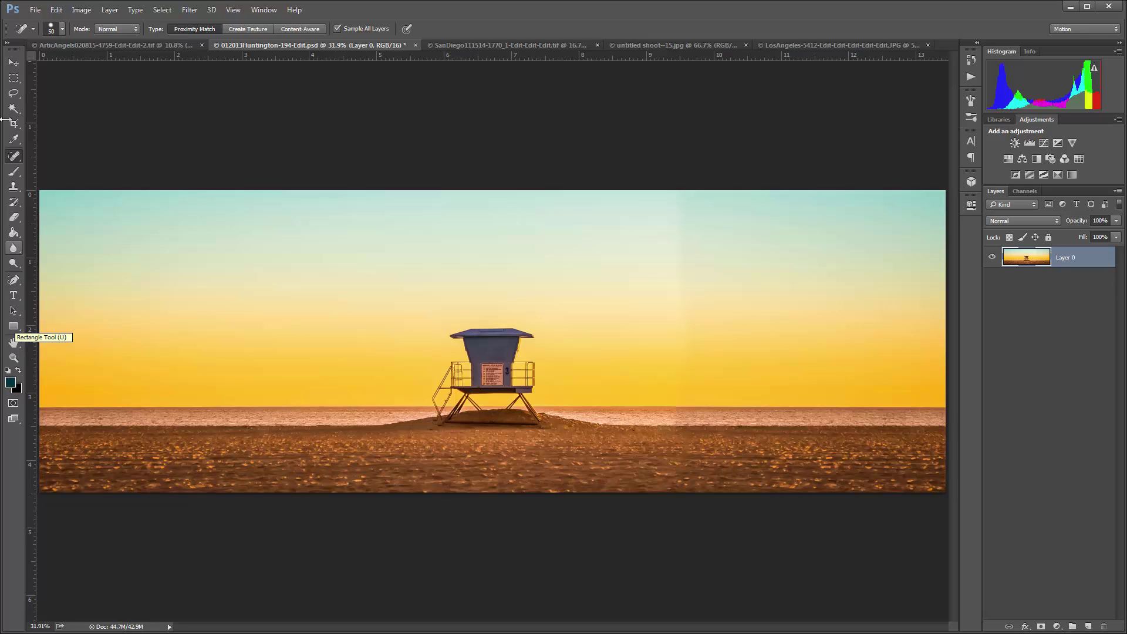
Make the image square by unlinking its proportions and setting the height to 13.442 inches, and fit it to the screen.
left_click(81, 10)
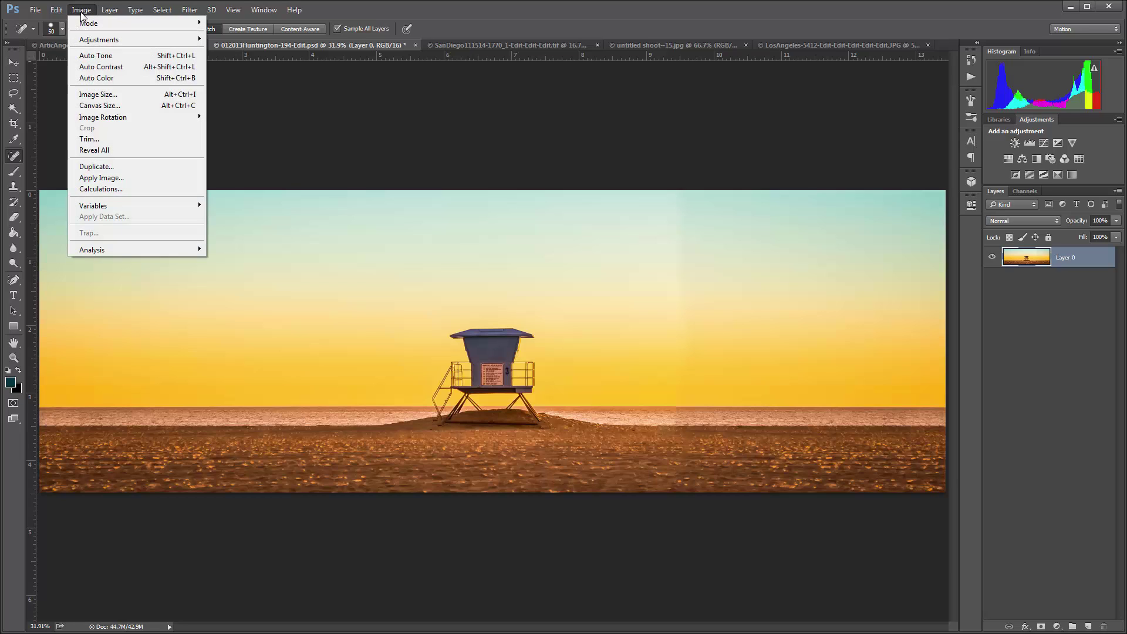
left_click(90, 95)
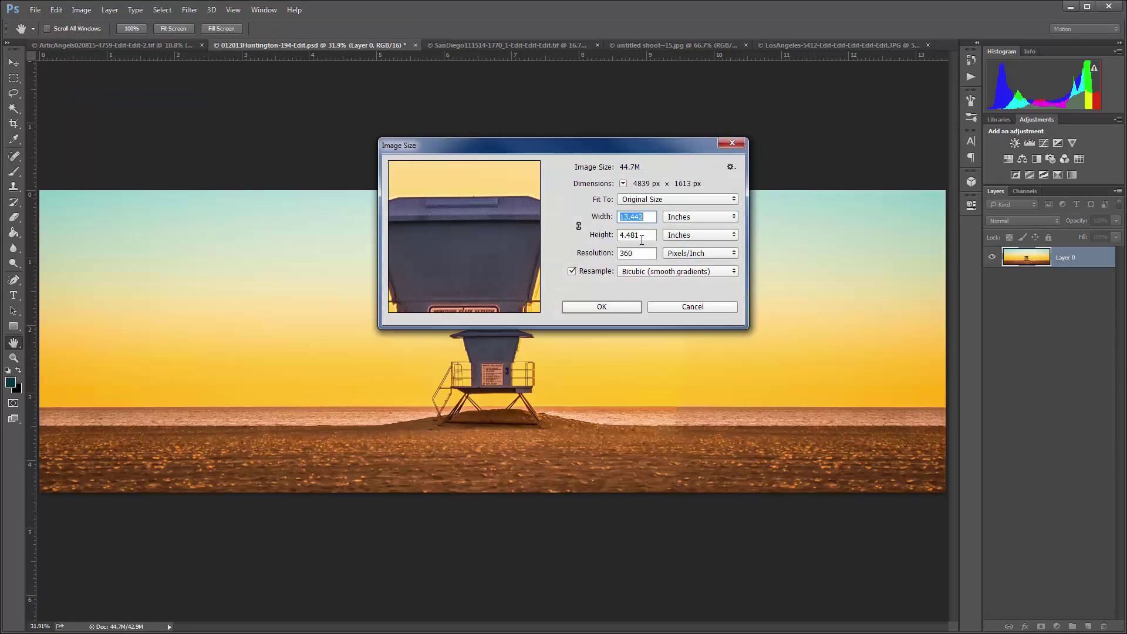
left_click(578, 226)
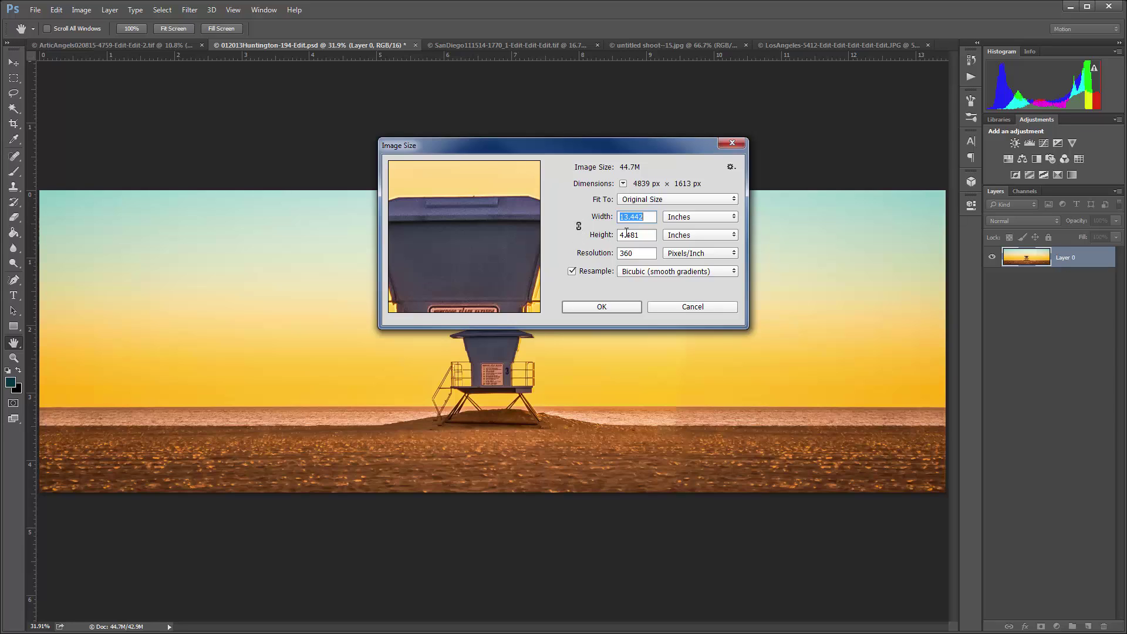
left_click(644, 237)
left_click_drag(644, 237, 614, 246)
type("13.4")
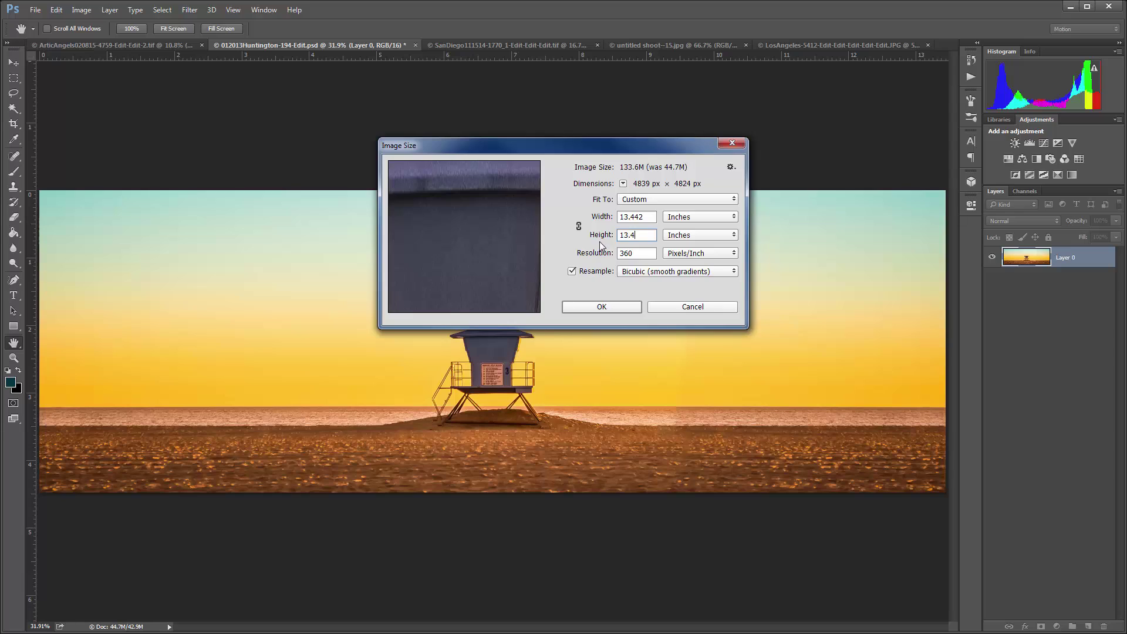
type("42")
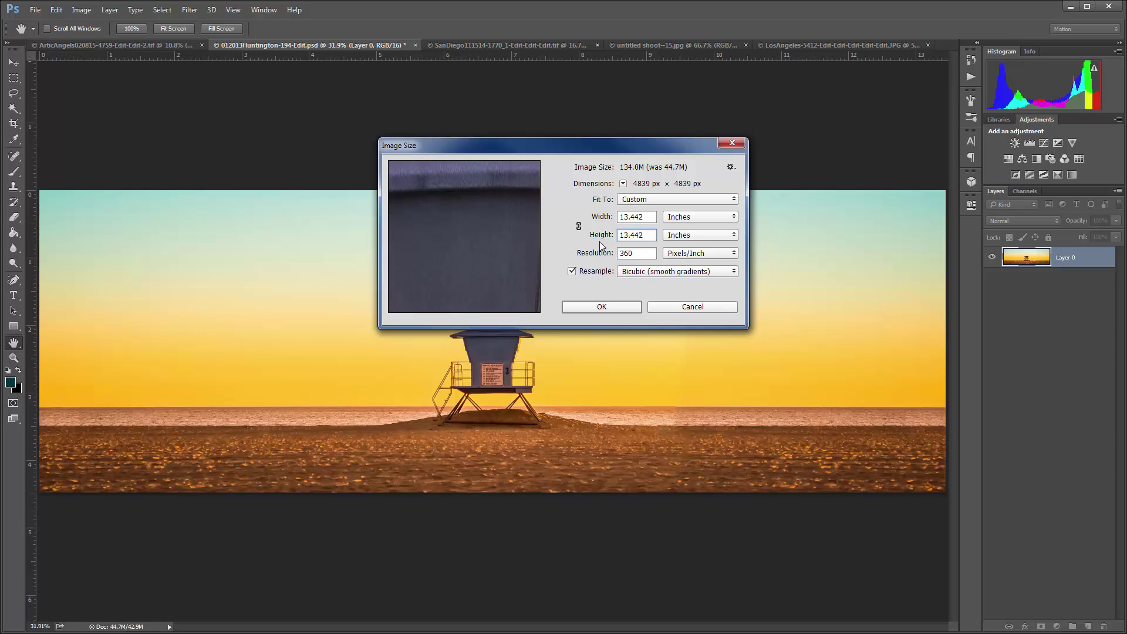
left_click(572, 308)
key("j")
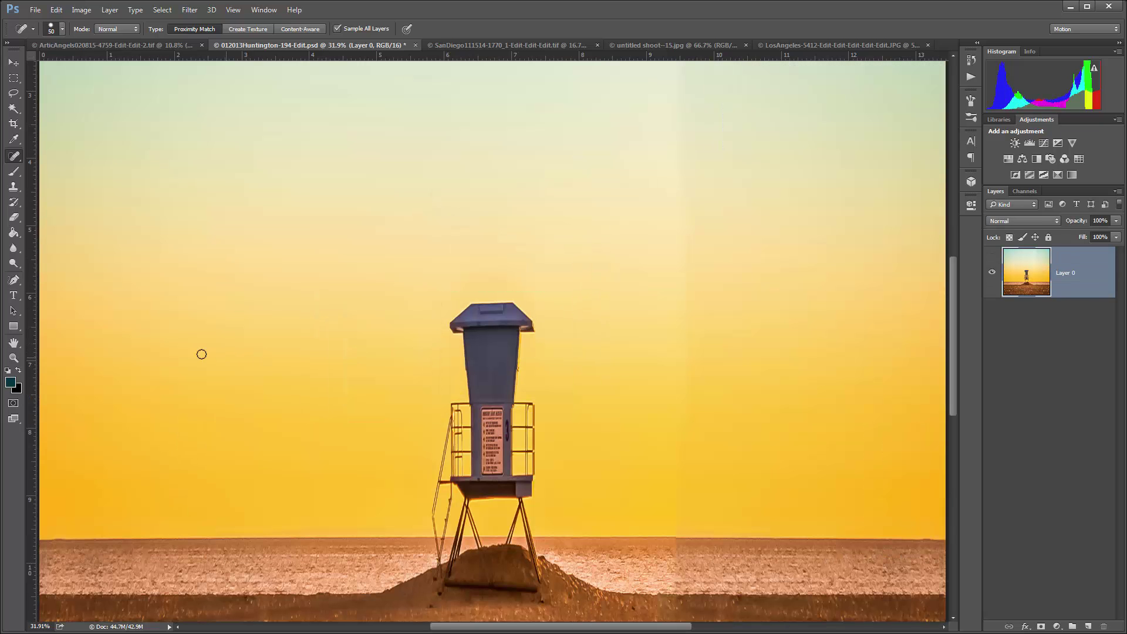
double_click(13, 343)
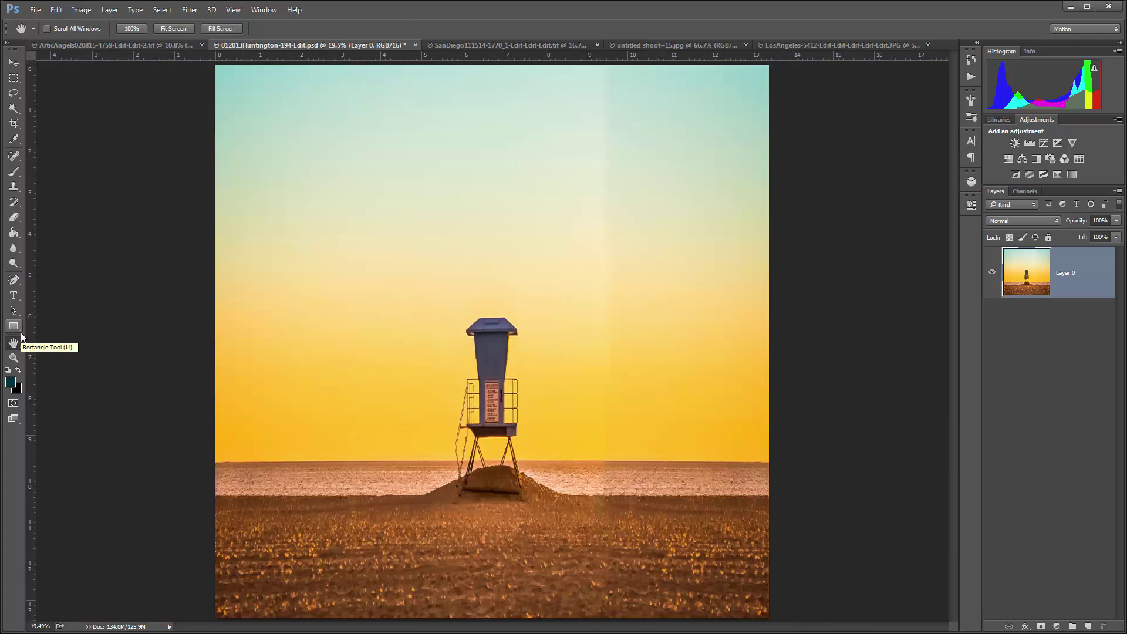
Rotate the whole image 180°.
left_click(82, 12)
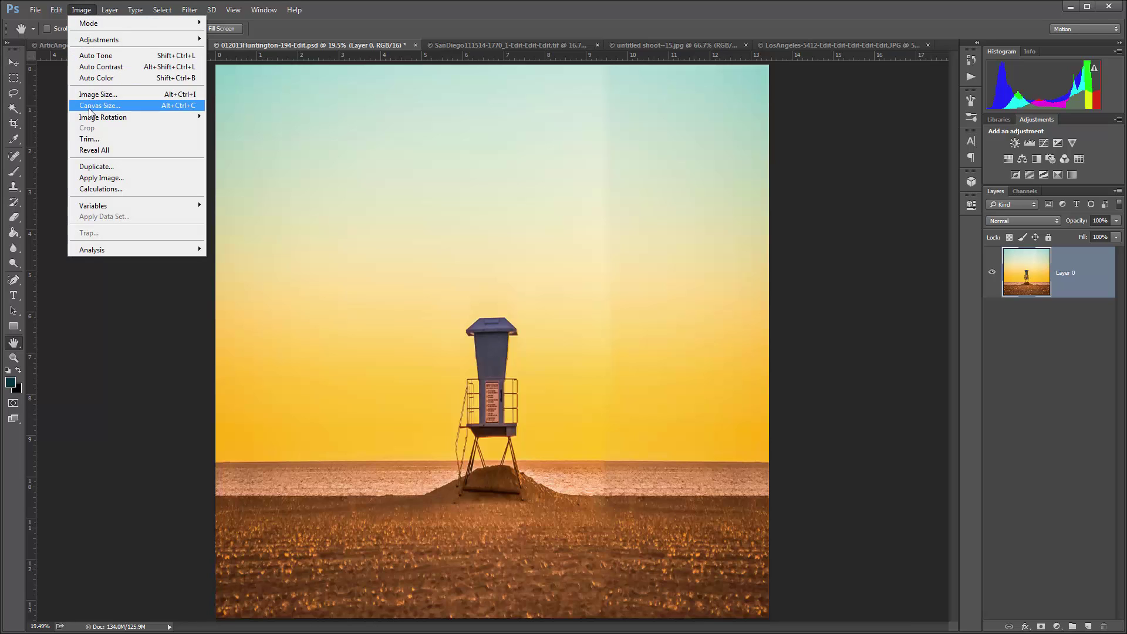
mouse_move(91, 120)
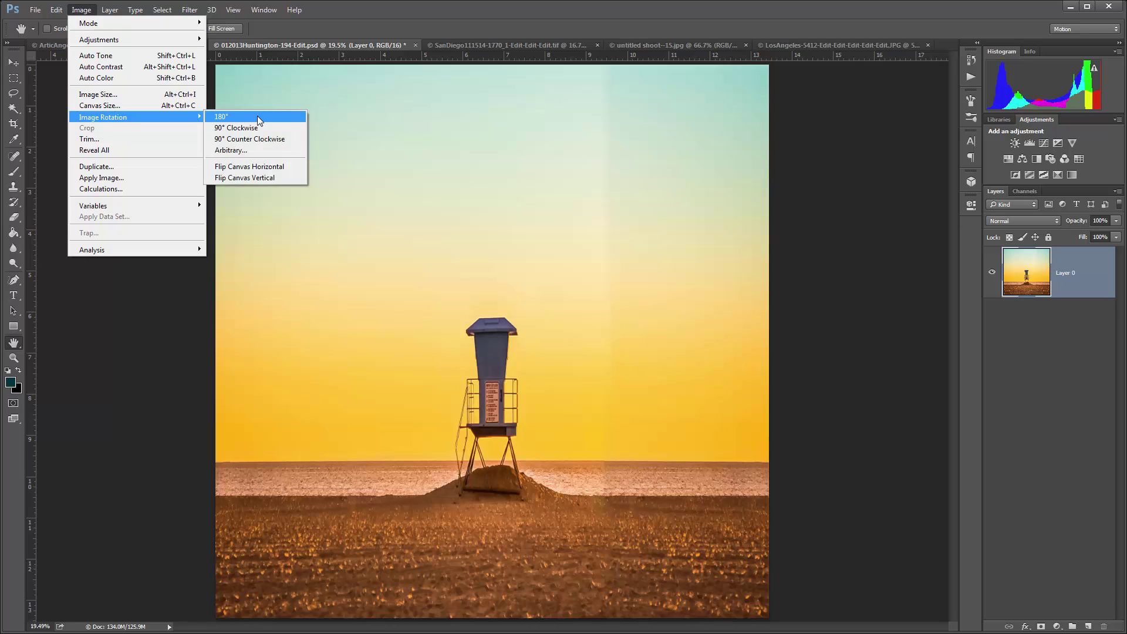
left_click(259, 119)
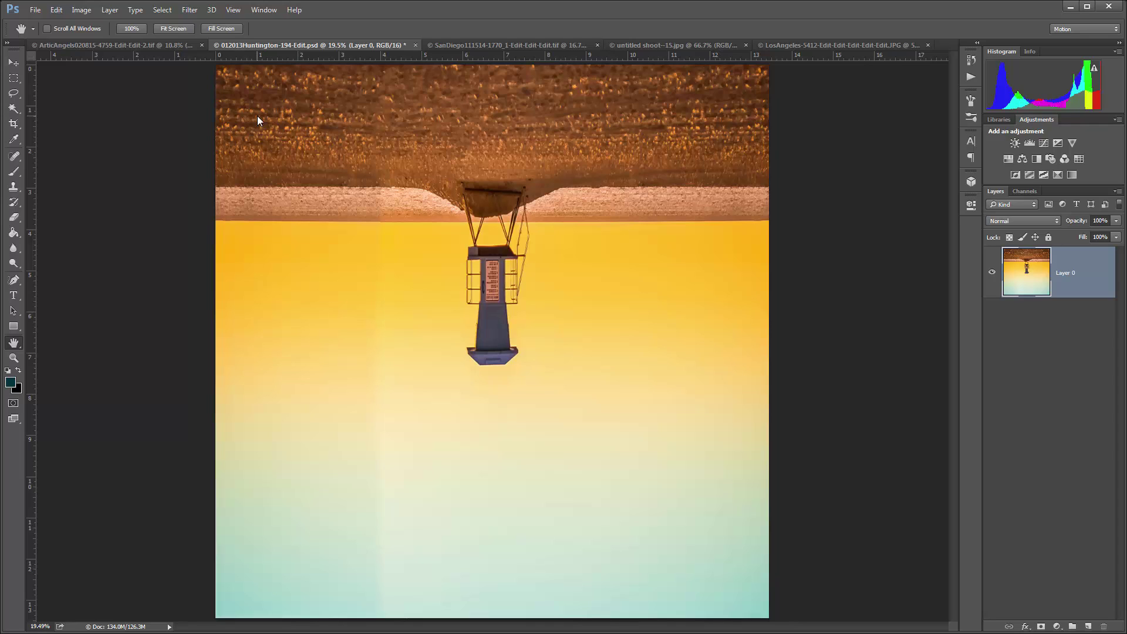
Apply the Polar Coordinates distortion to the upside-down beach image using Rectangular to Polar.
left_click(190, 10)
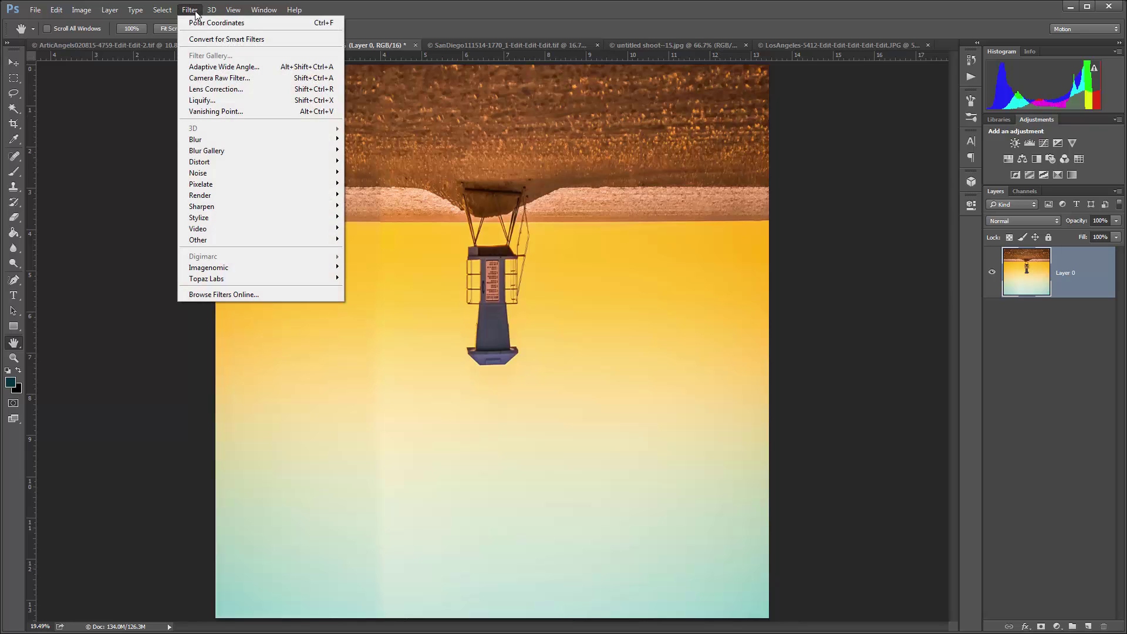
mouse_move(220, 164)
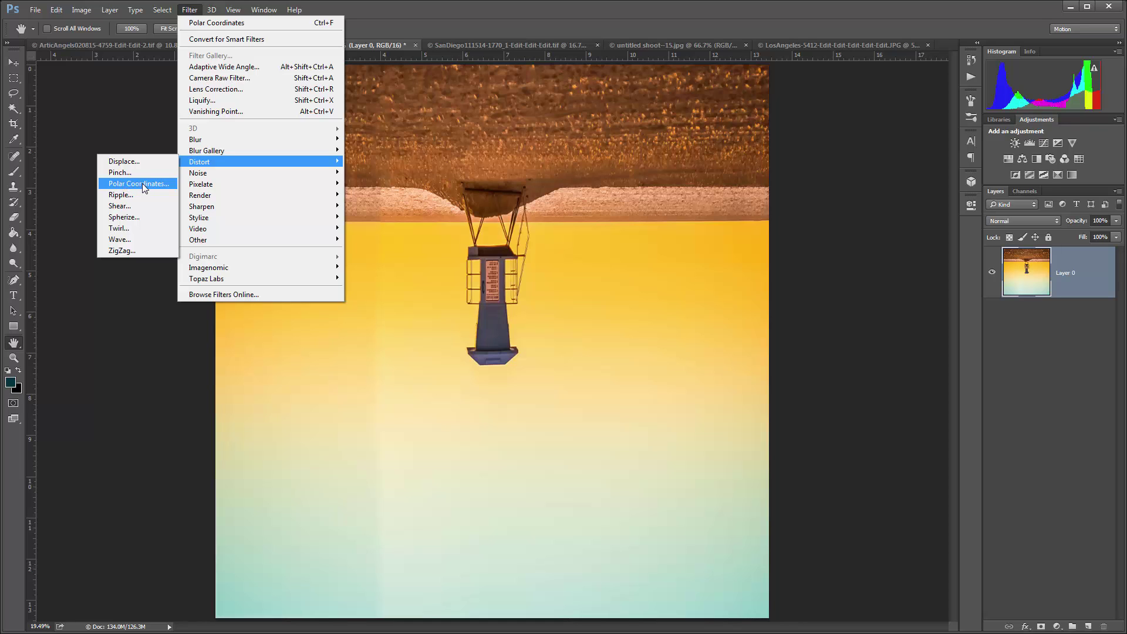
mouse_move(83, 10)
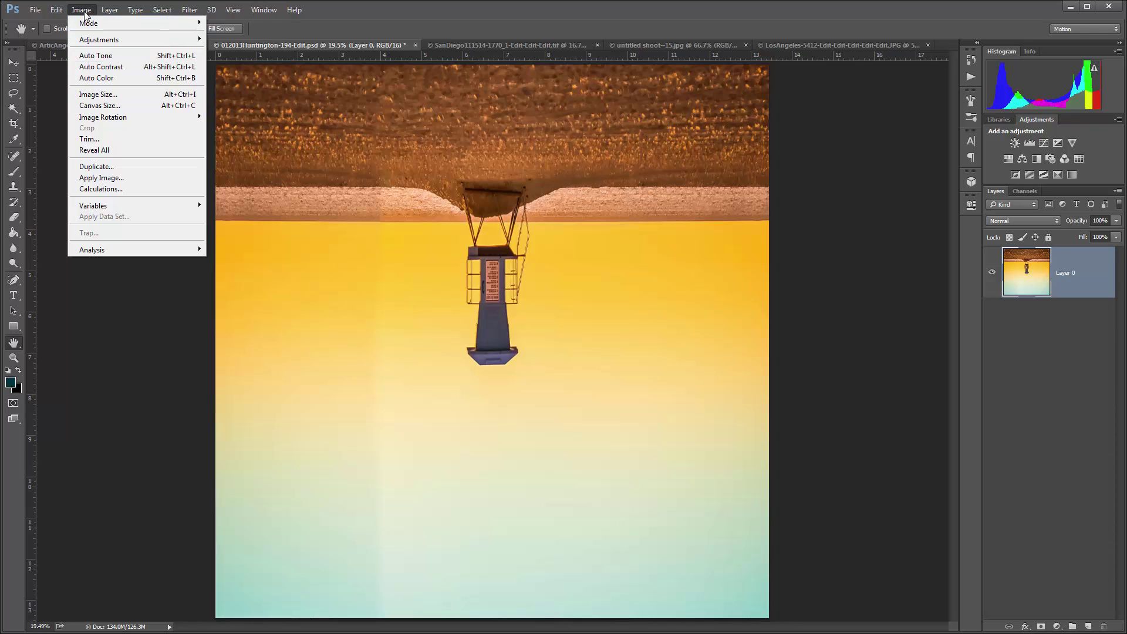
mouse_move(186, 11)
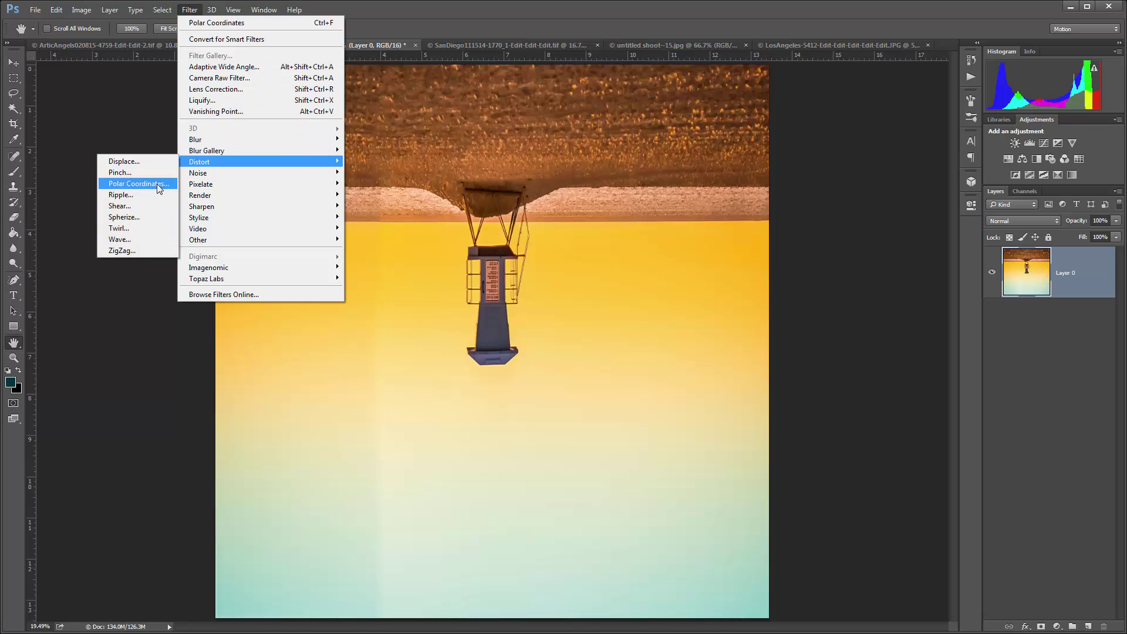
left_click(157, 184)
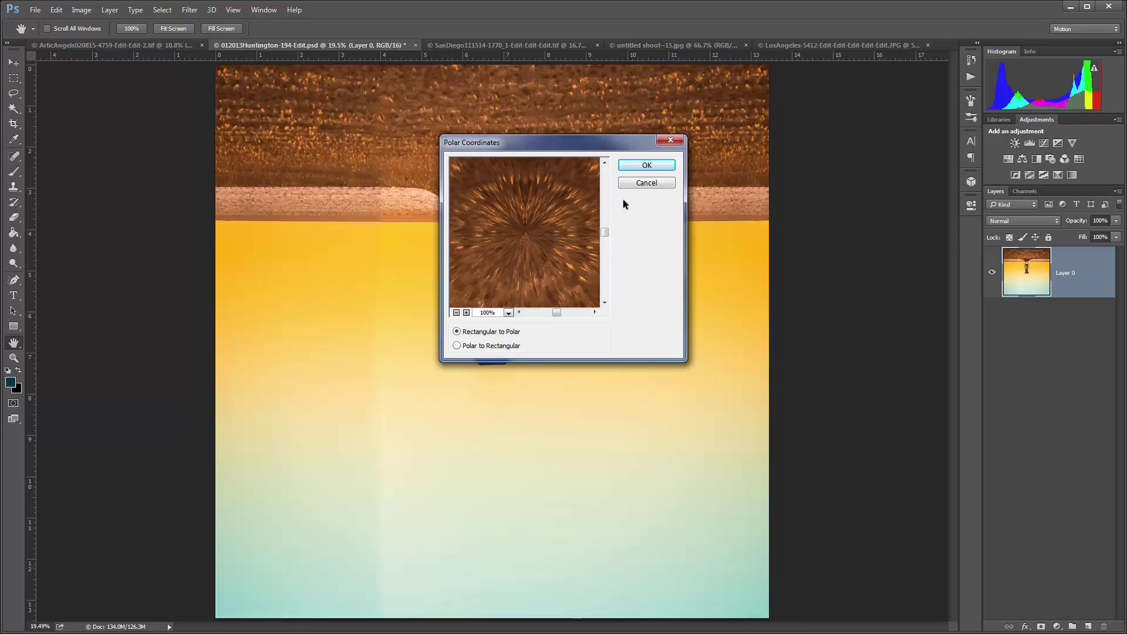
left_click(640, 166)
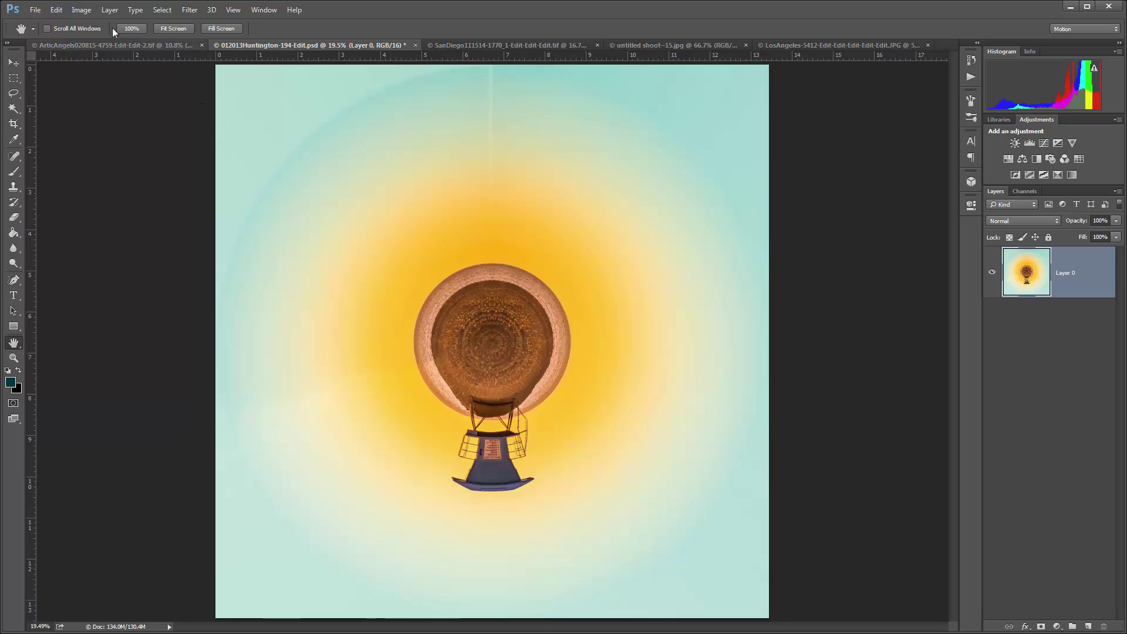
Rotate the little planet image 180° and paint over the vertical seam in the sky below it with the Spot Healing Brush.
left_click(82, 11)
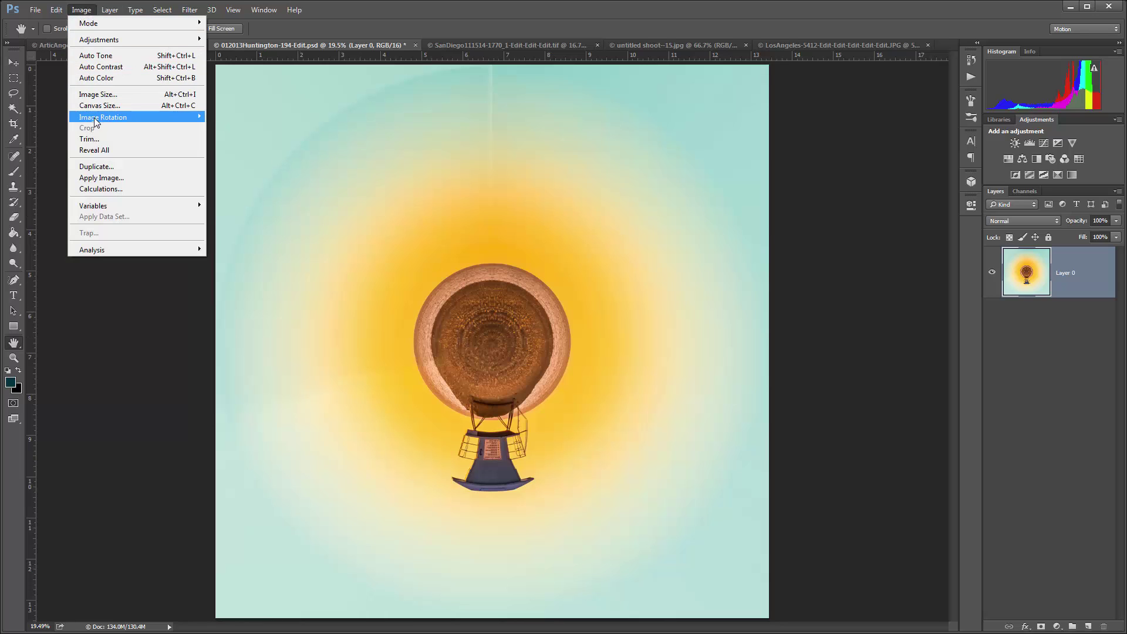
mouse_move(140, 116)
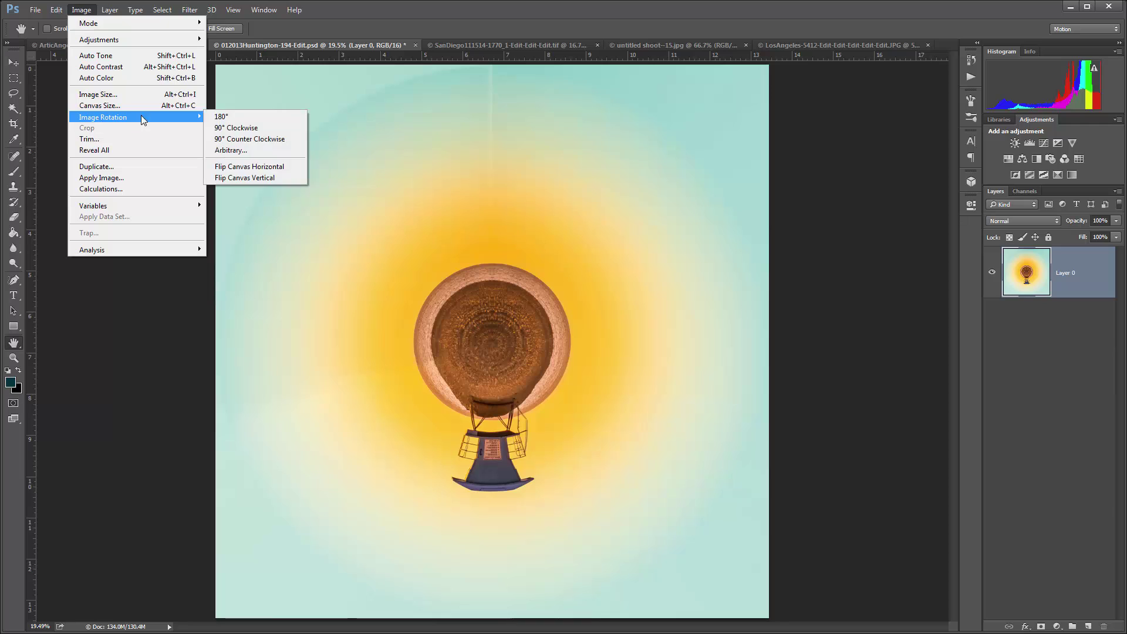
left_click(237, 118)
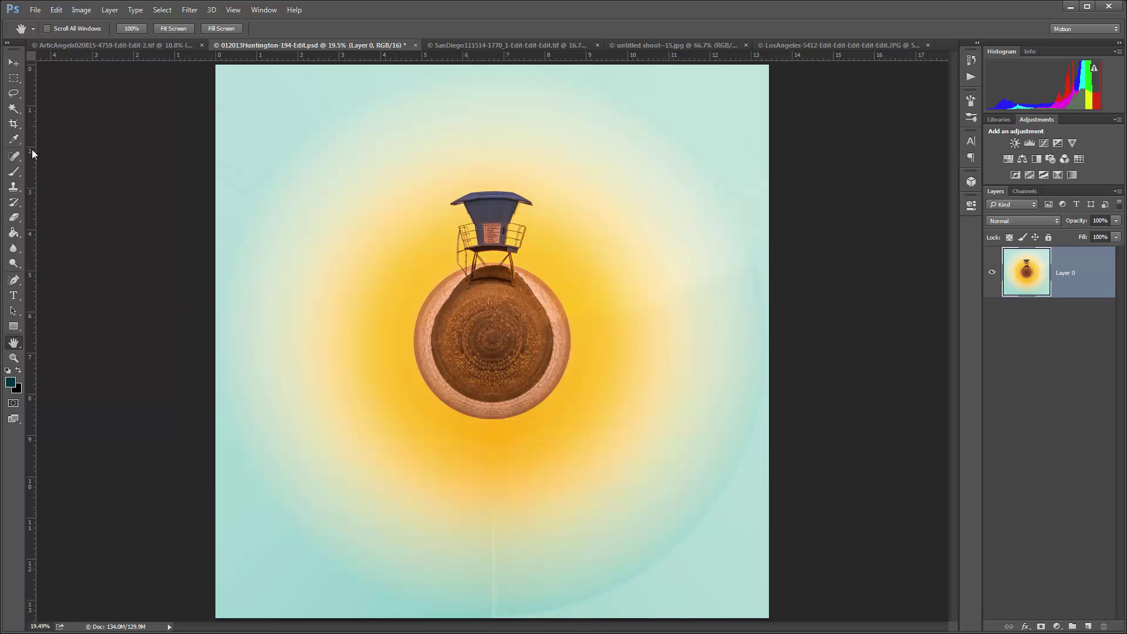
left_click(14, 156)
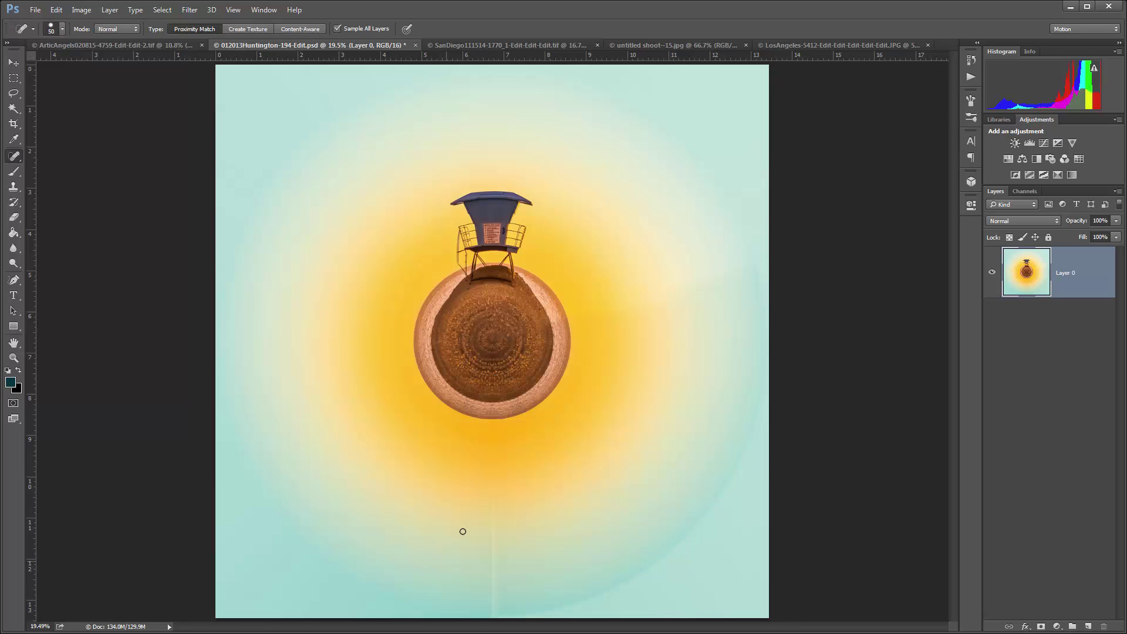
left_click_drag(494, 452, 495, 618)
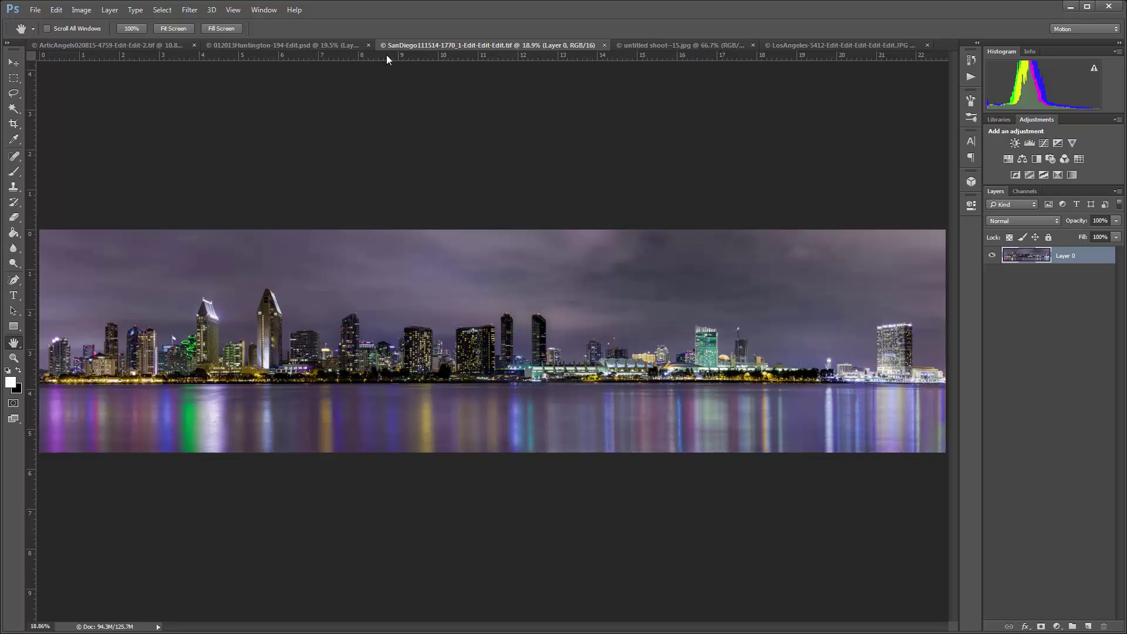
In the San Diego skyline panorama, place a horizontal guide on the waterline and copy a small horizon area at the right end to a new layer.
left_click_drag(386, 58, 400, 382)
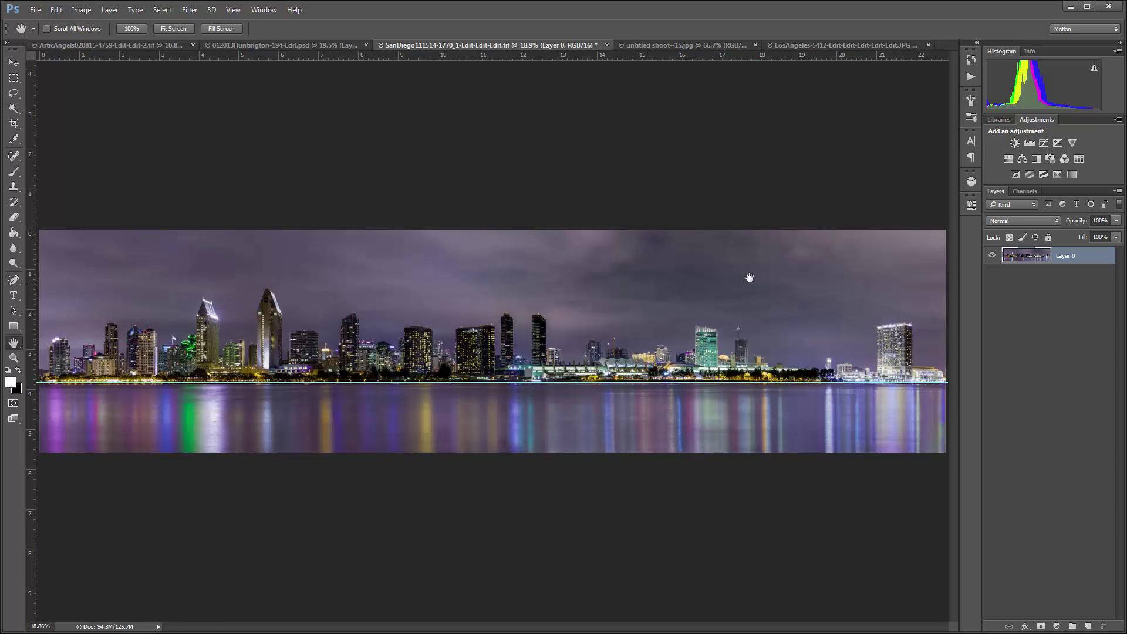
left_click(13, 80)
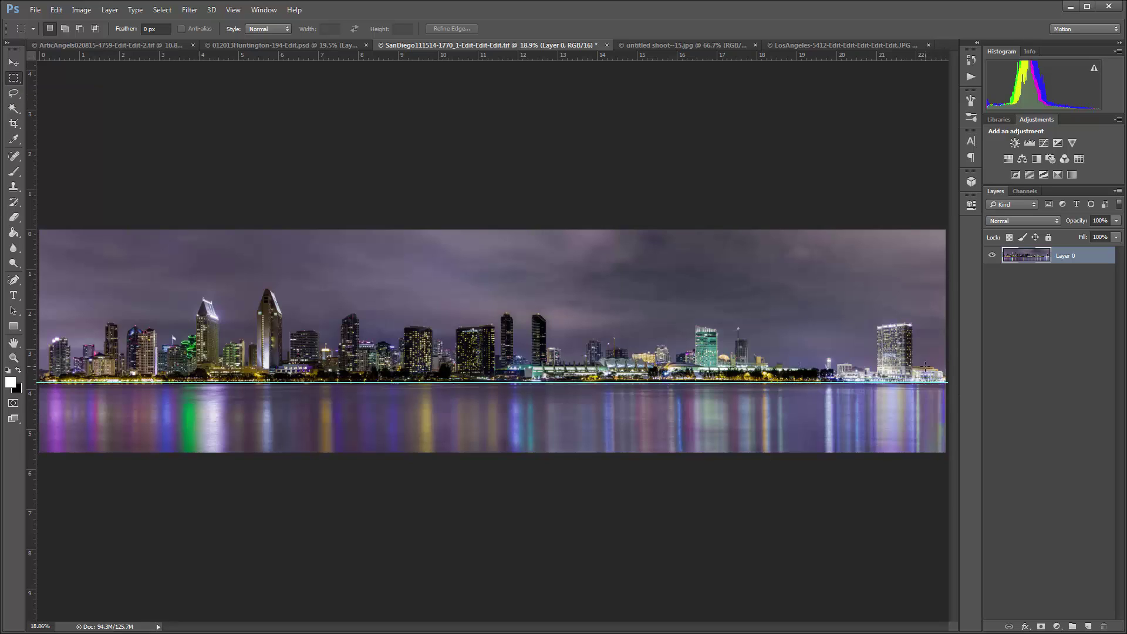
left_click_drag(925, 365, 948, 379)
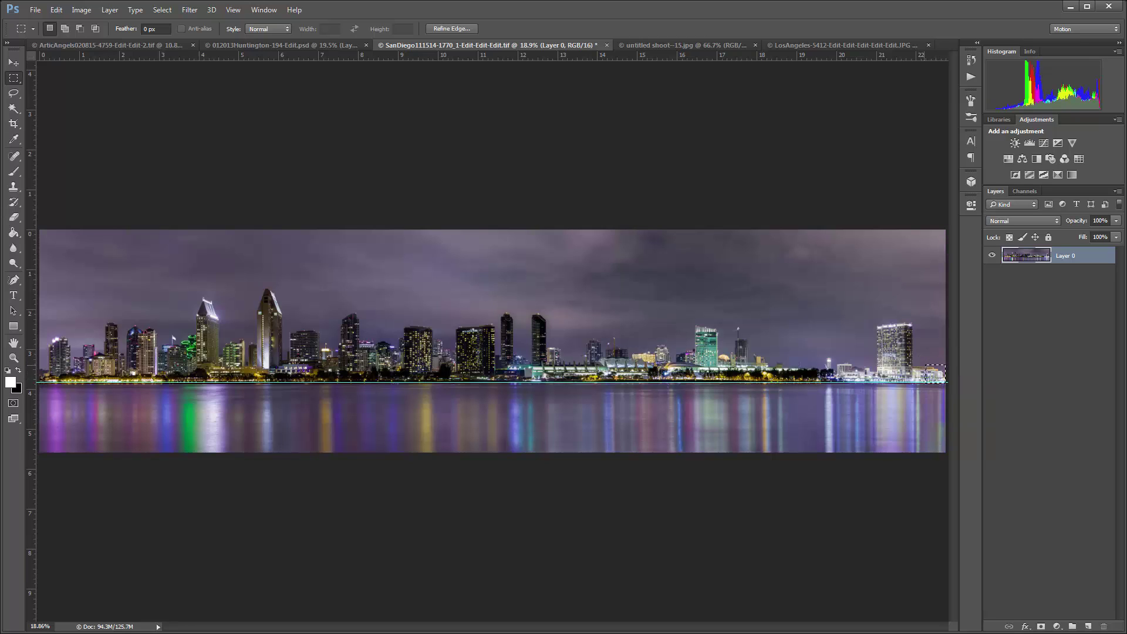
right_click(934, 376)
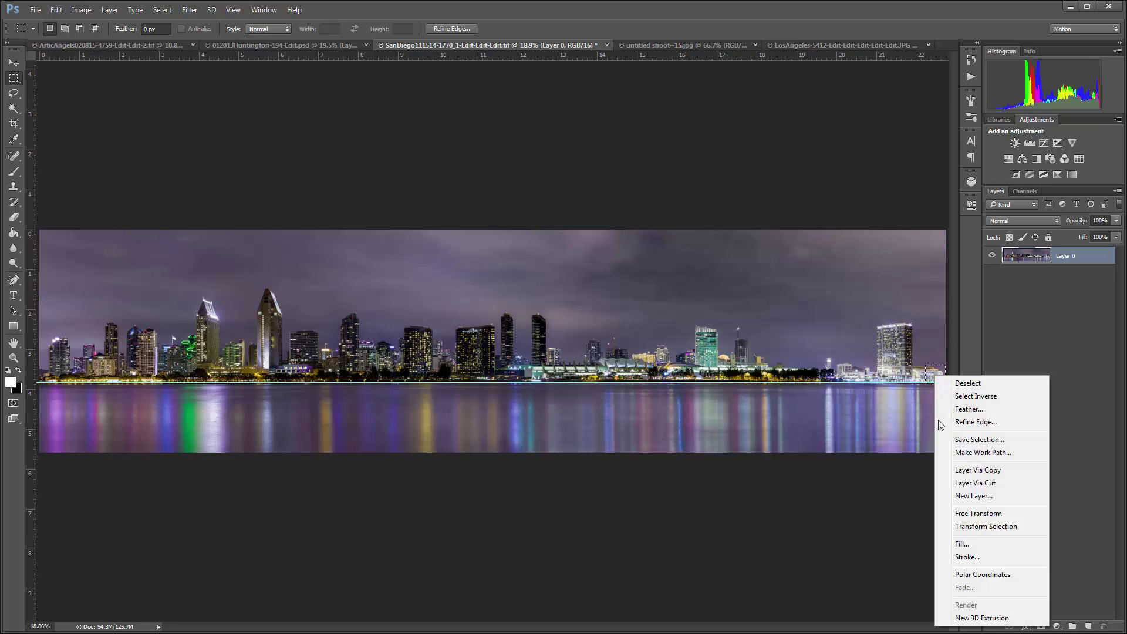
left_click(953, 470)
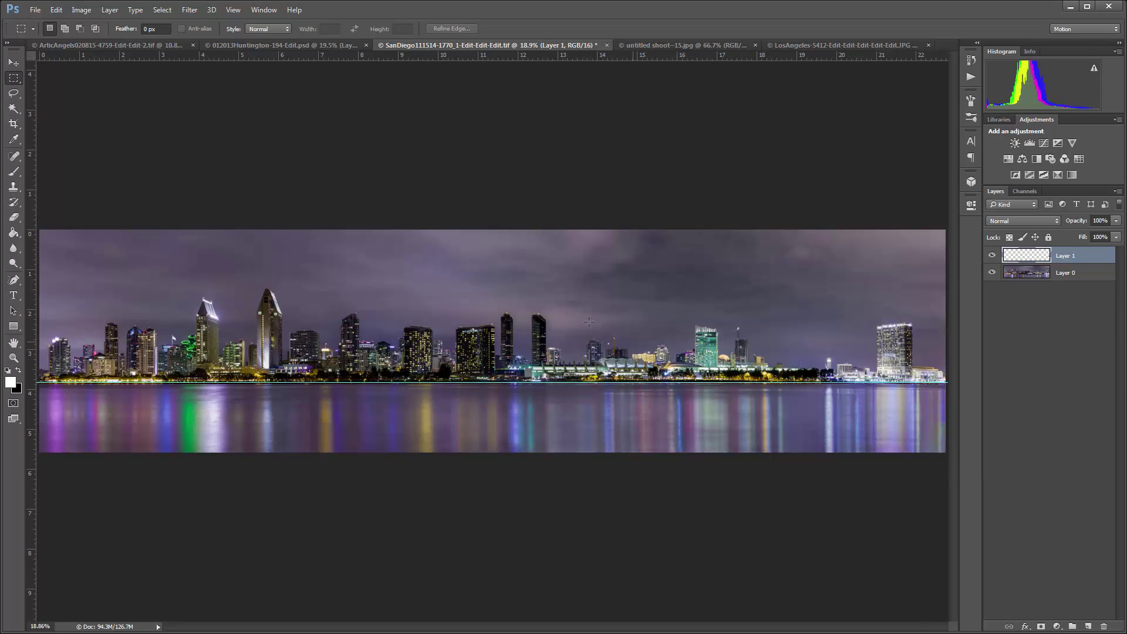
Move the copied horizon piece to the panorama's left edge, aligned with the waterline, and reveal all content beyond the canvas.
left_click(14, 62)
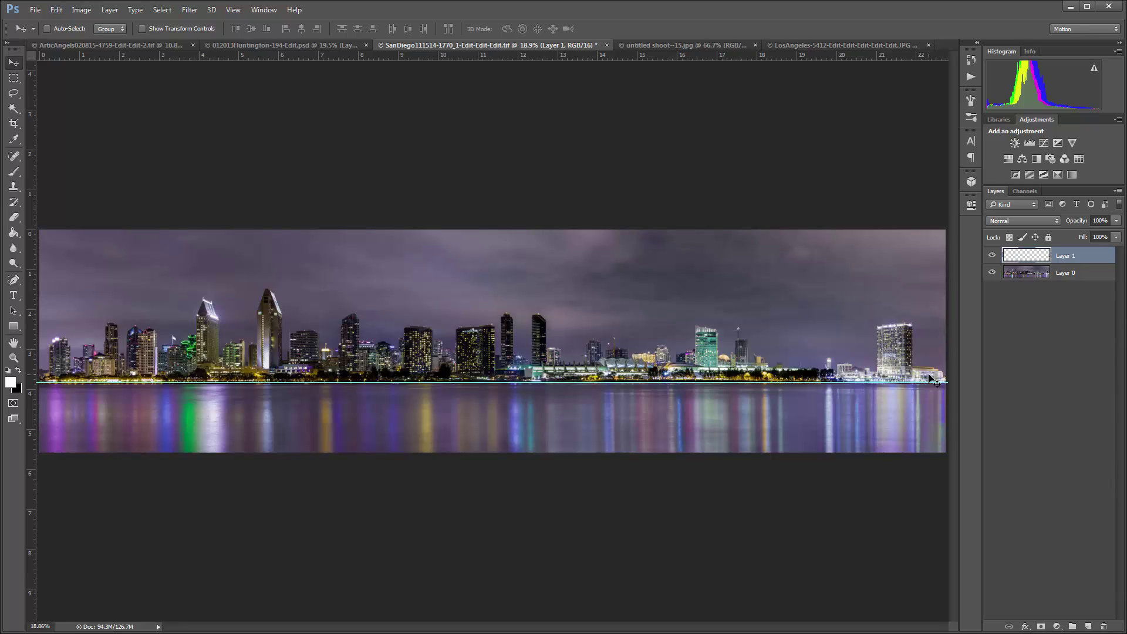
left_click_drag(939, 381, 45, 348)
left_click(81, 10)
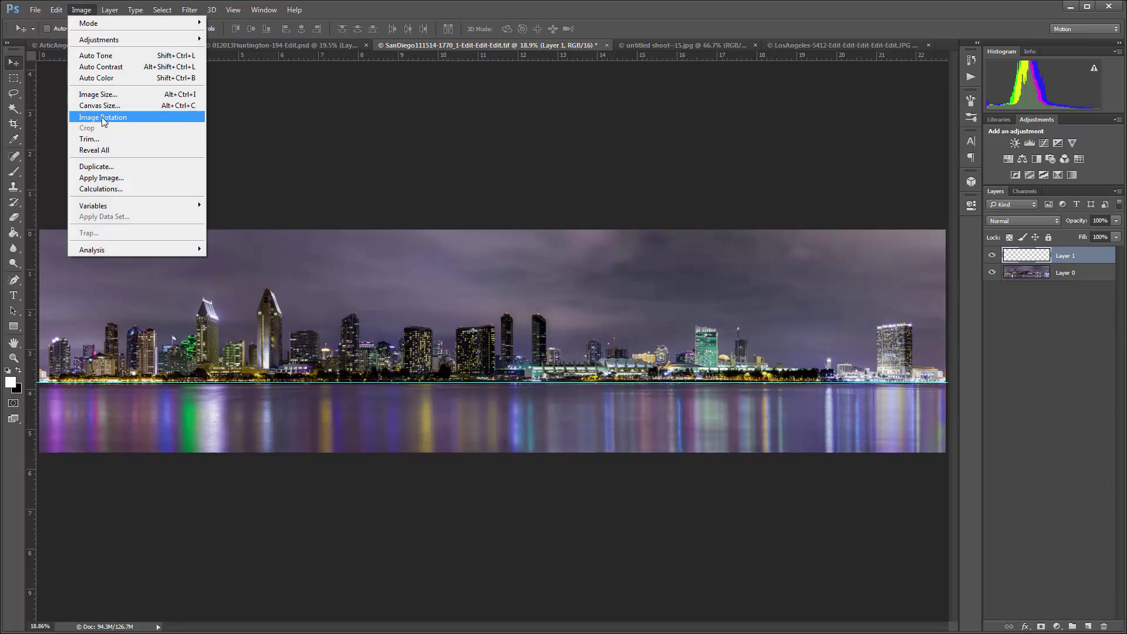
left_click(94, 151)
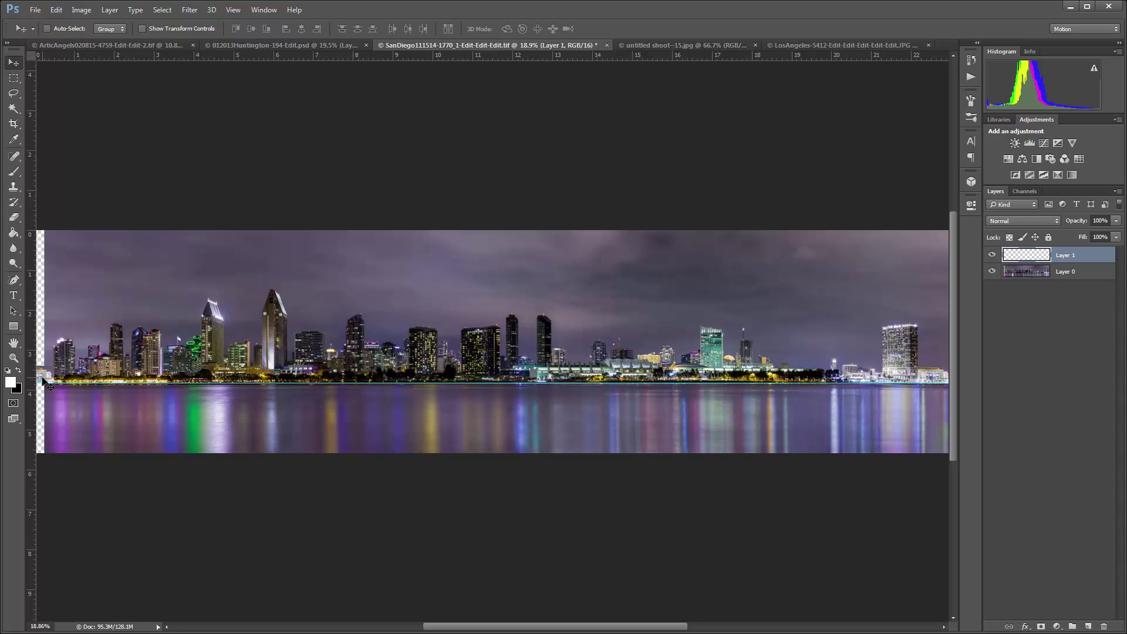
Crop away the transparent strip on the panorama's left and trim the right edge to a width of 22.506 in.
double_click(16, 344)
left_click(14, 123)
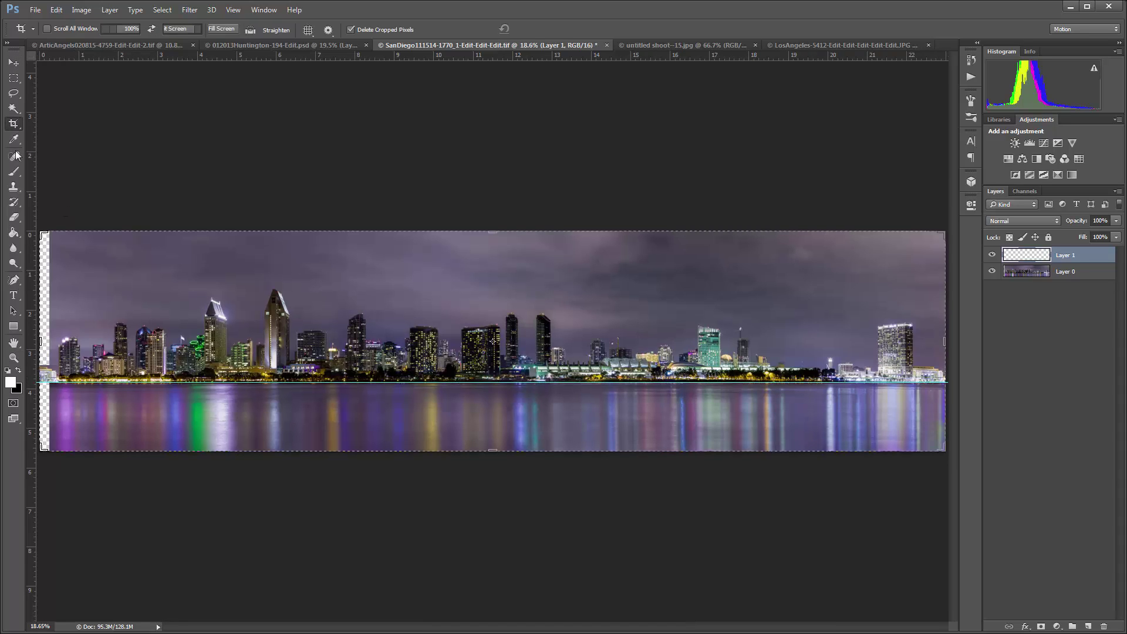
left_click_drag(41, 341, 42, 344)
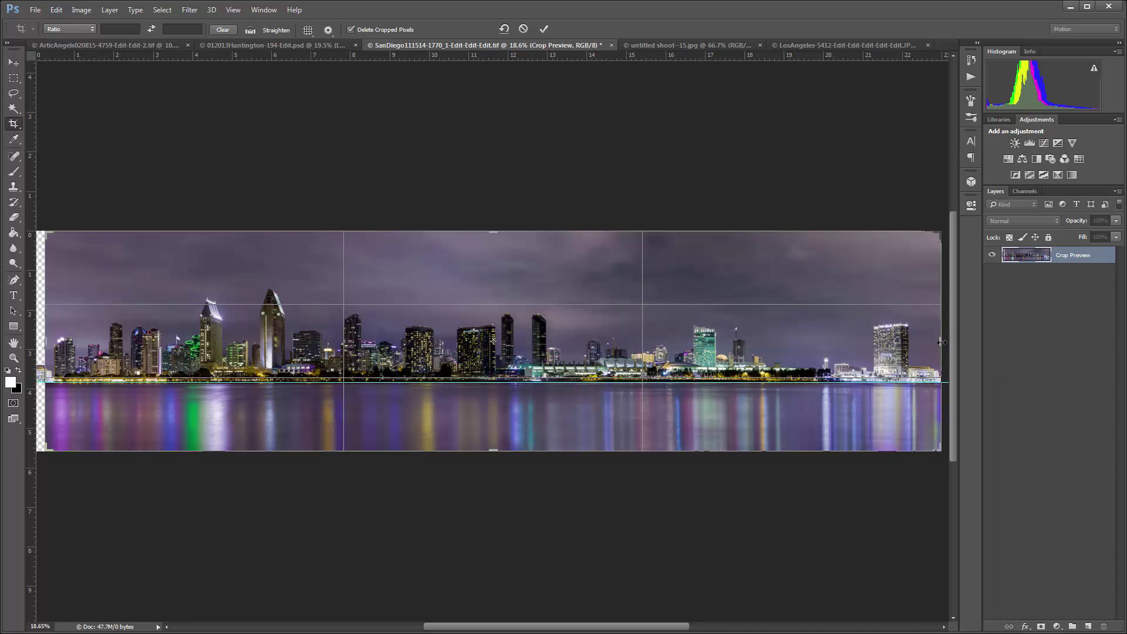
left_click_drag(940, 343, 936, 345)
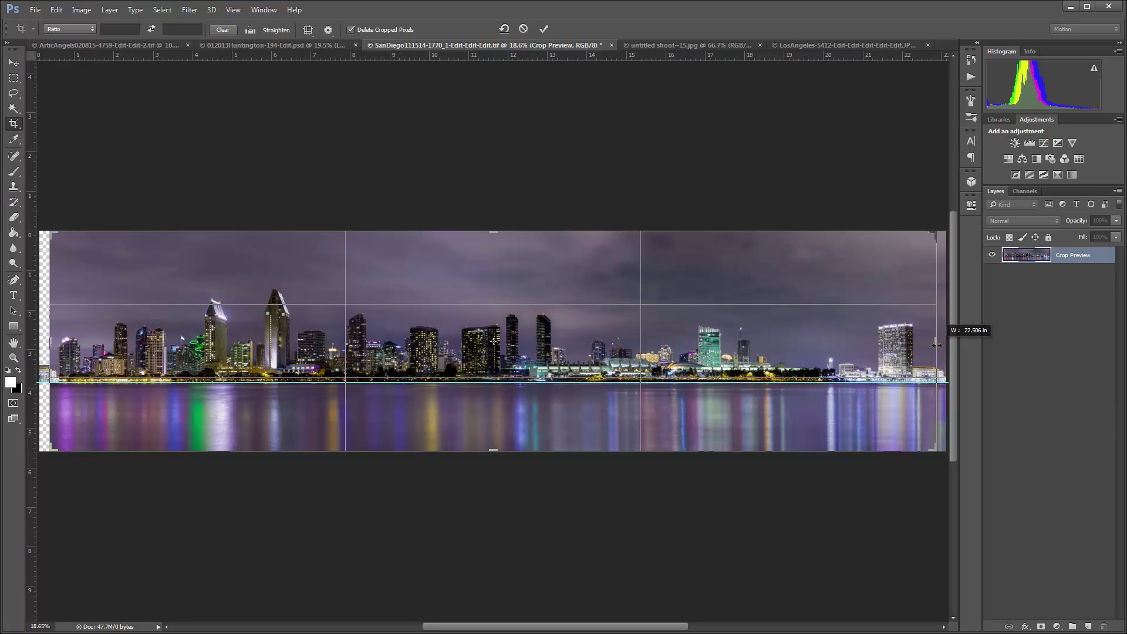
left_click_drag(937, 345, 936, 345)
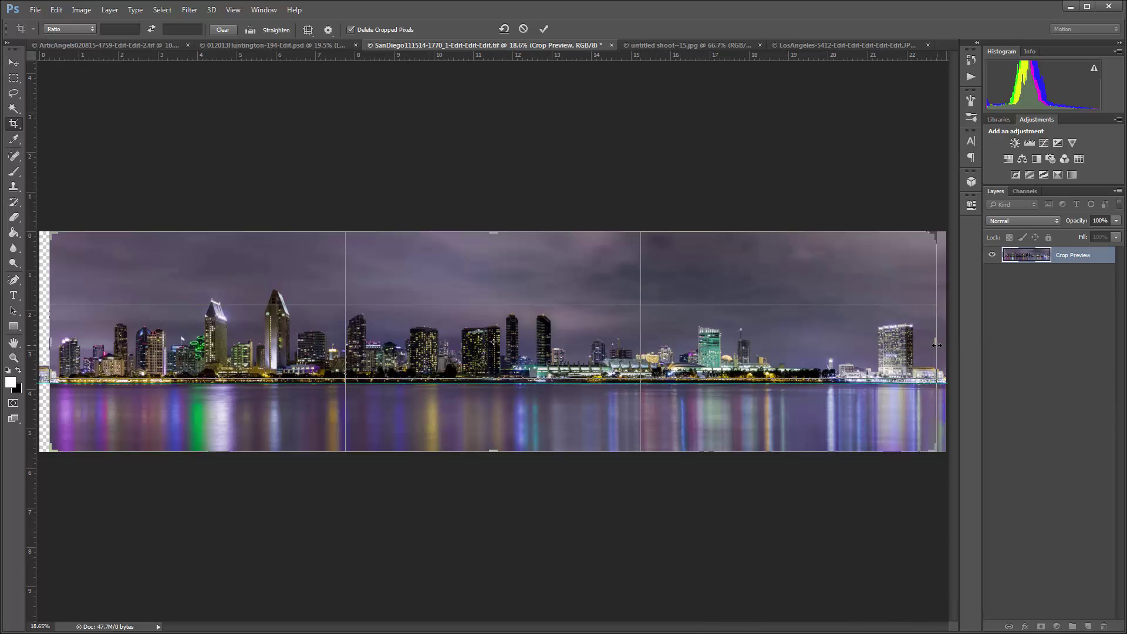
left_click(544, 29)
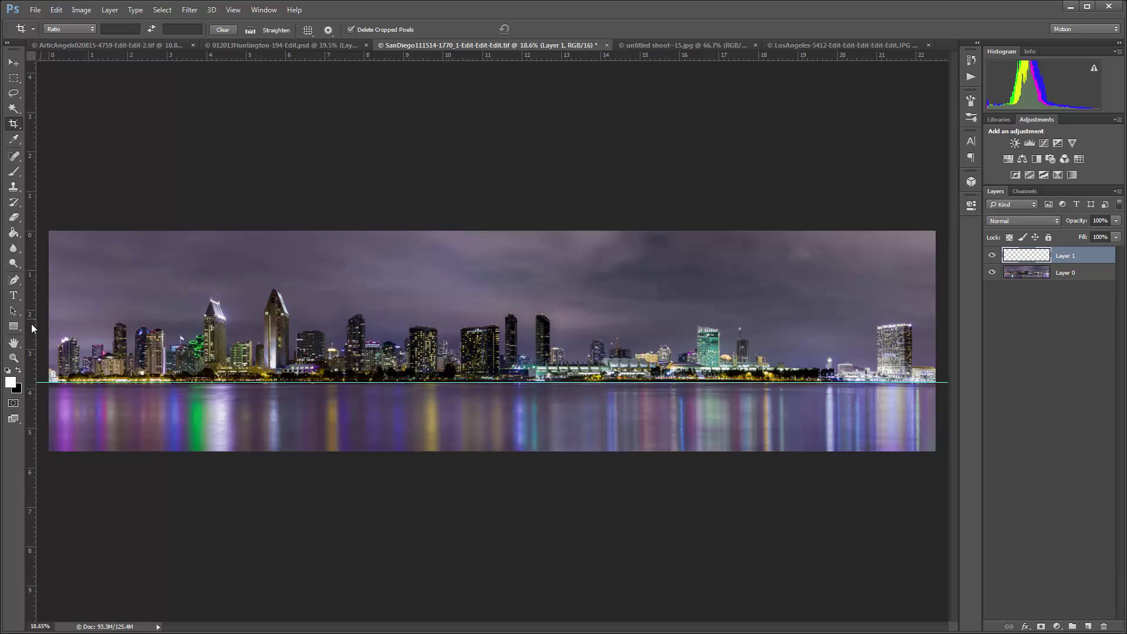
Remove the horizontal guide from the panorama's waterline.
left_click(13, 343)
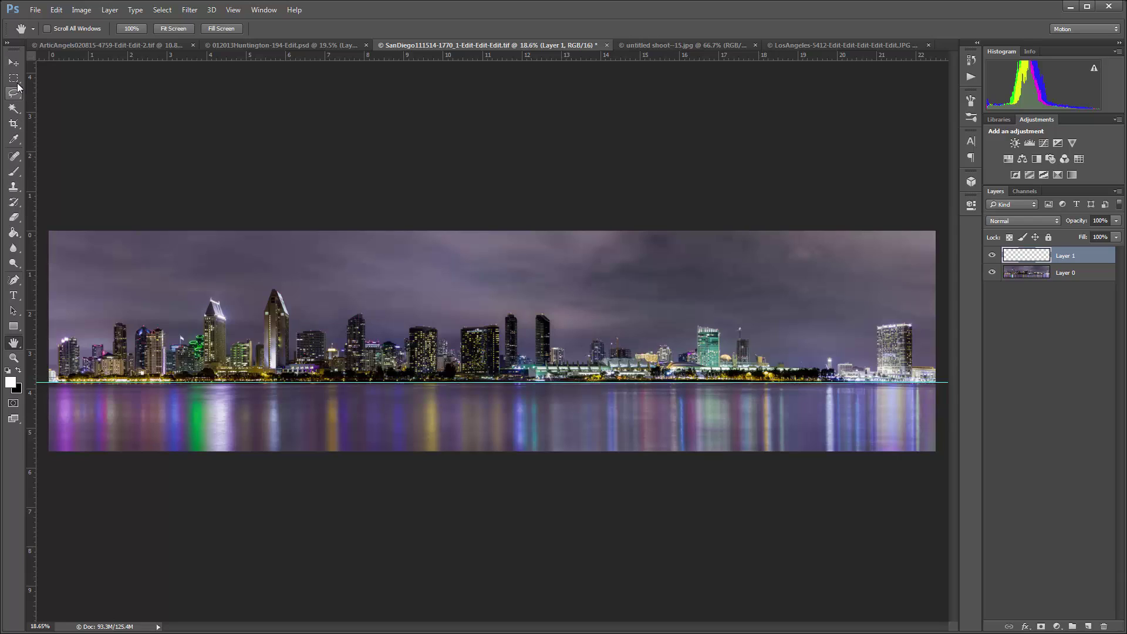
left_click(14, 63)
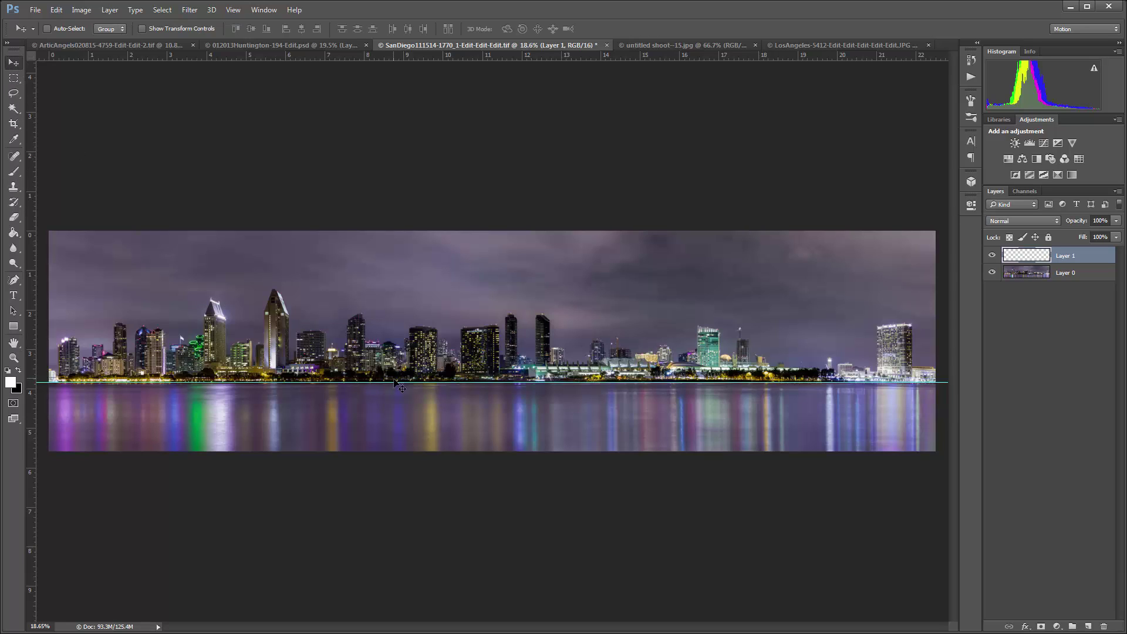
left_click_drag(394, 383, 467, 63)
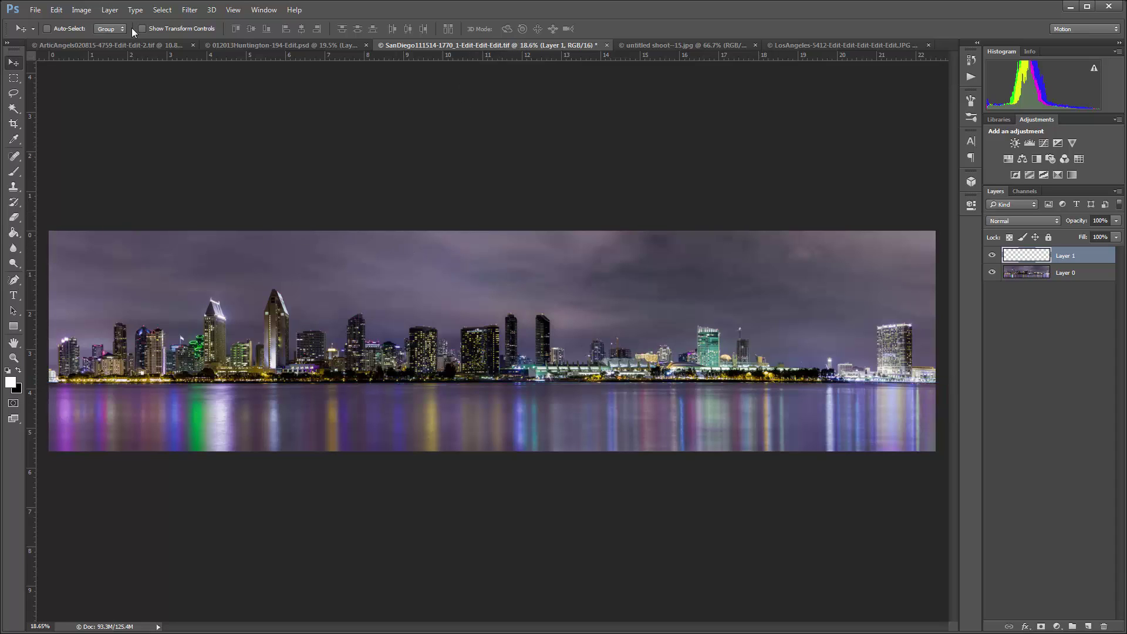
Flatten the skyline image and unlock the background into a regular layer.
left_click(110, 10)
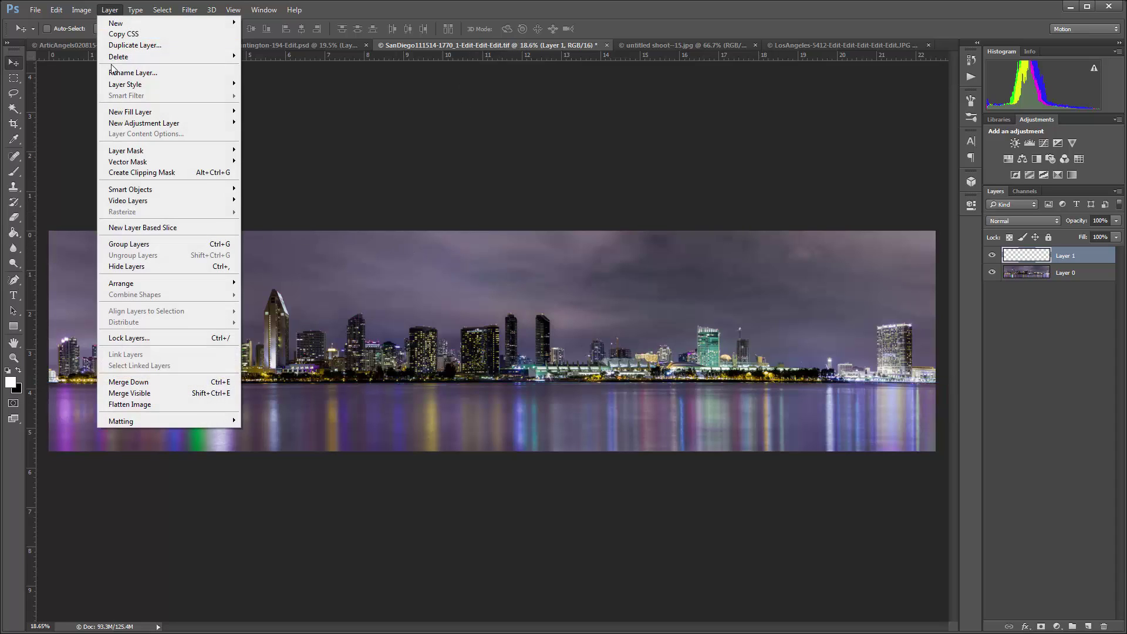
left_click(126, 404)
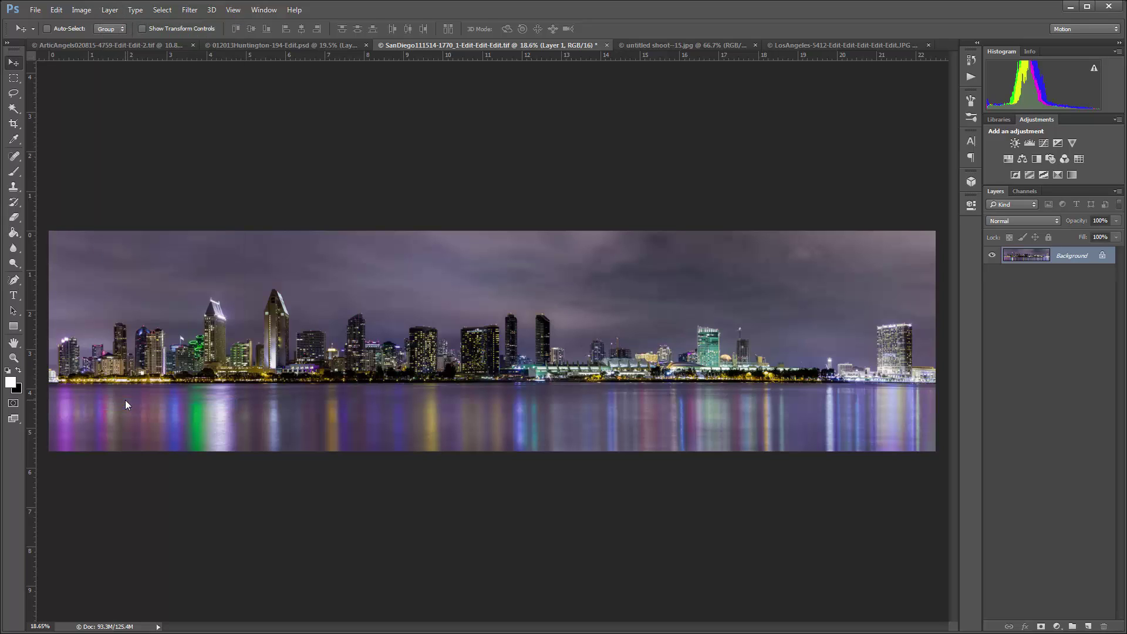
left_click(1103, 256)
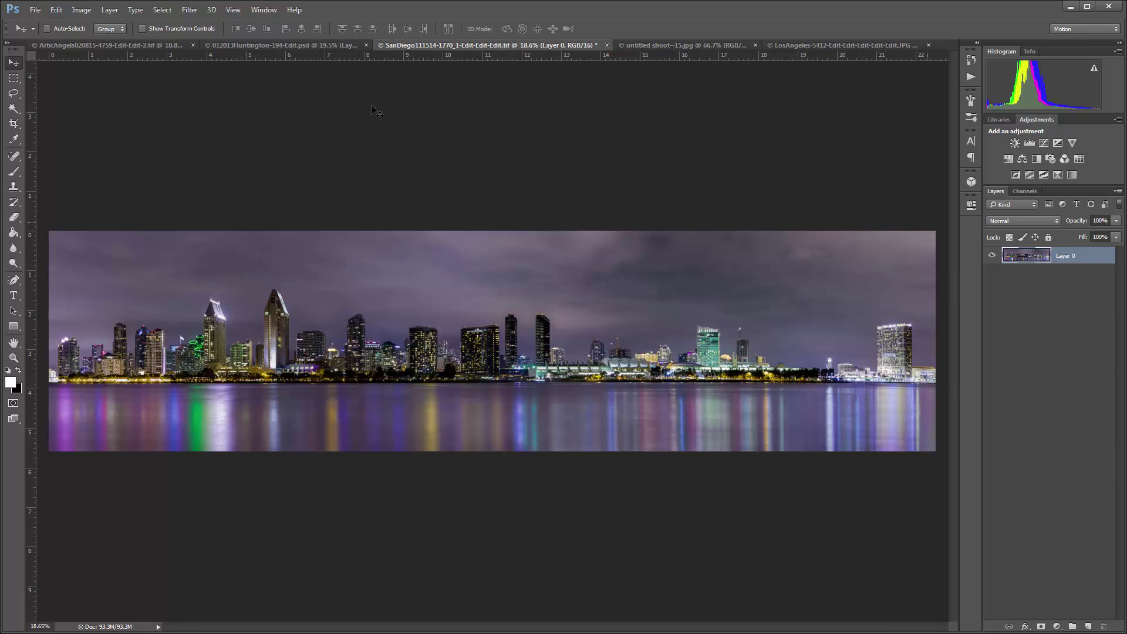
Make the skyline image square by setting its height to 22.506 inches.
left_click(82, 10)
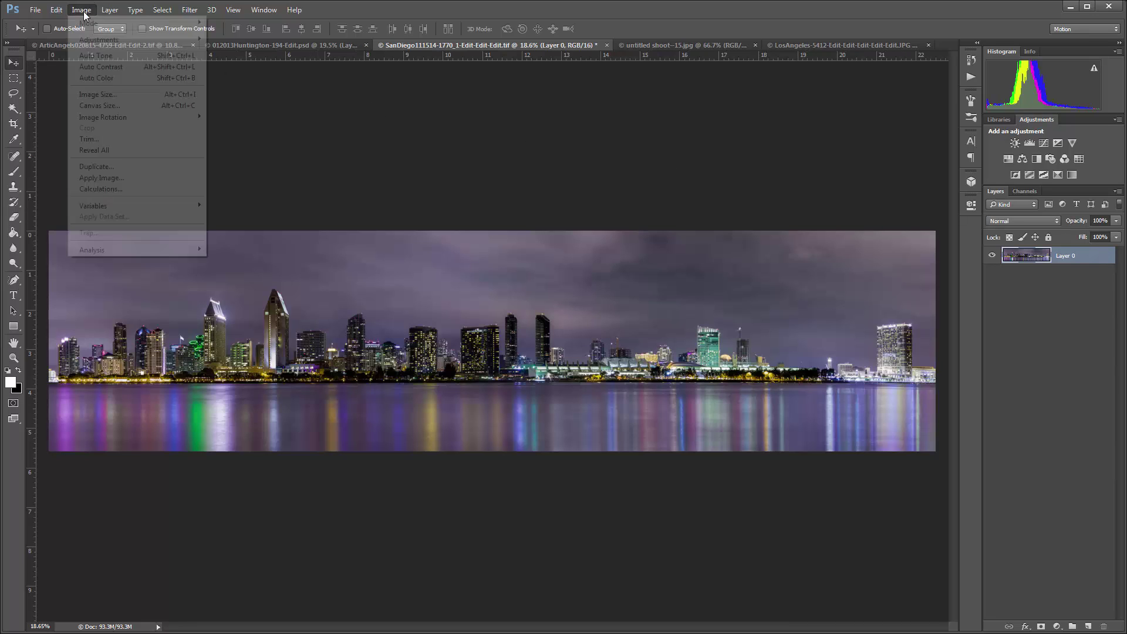
left_click(93, 94)
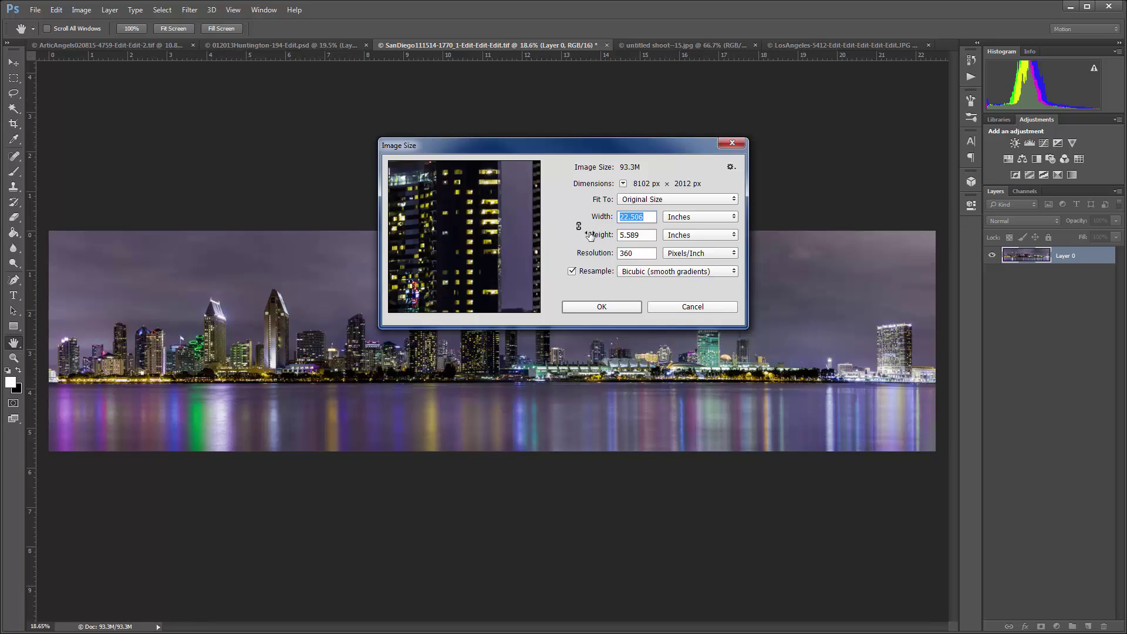
key("Tab")
type("22")
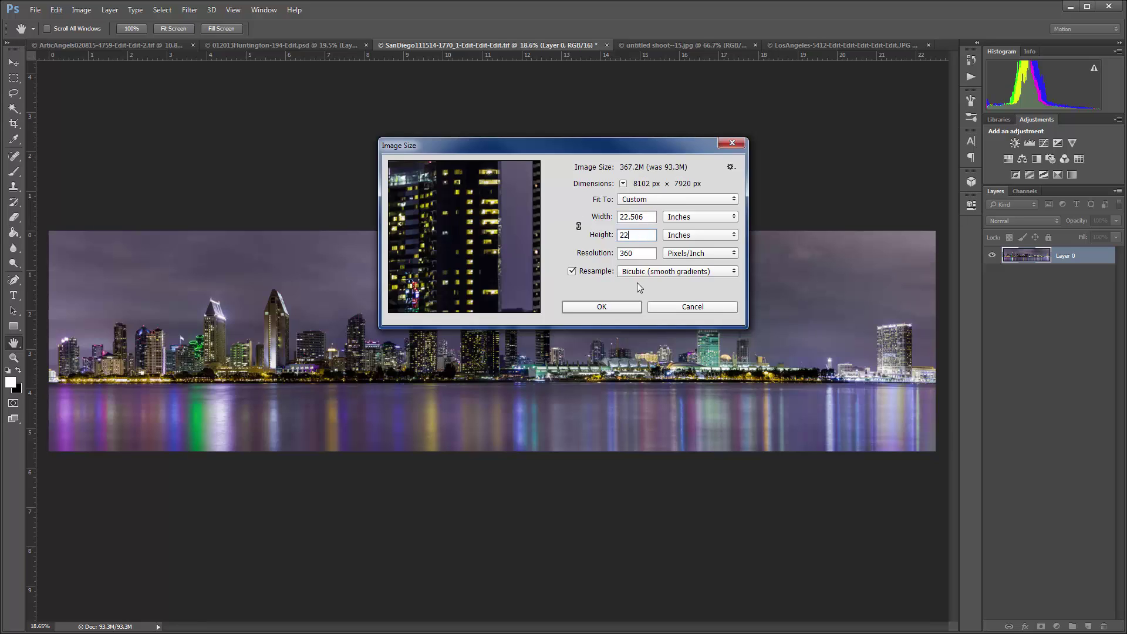
type(".506")
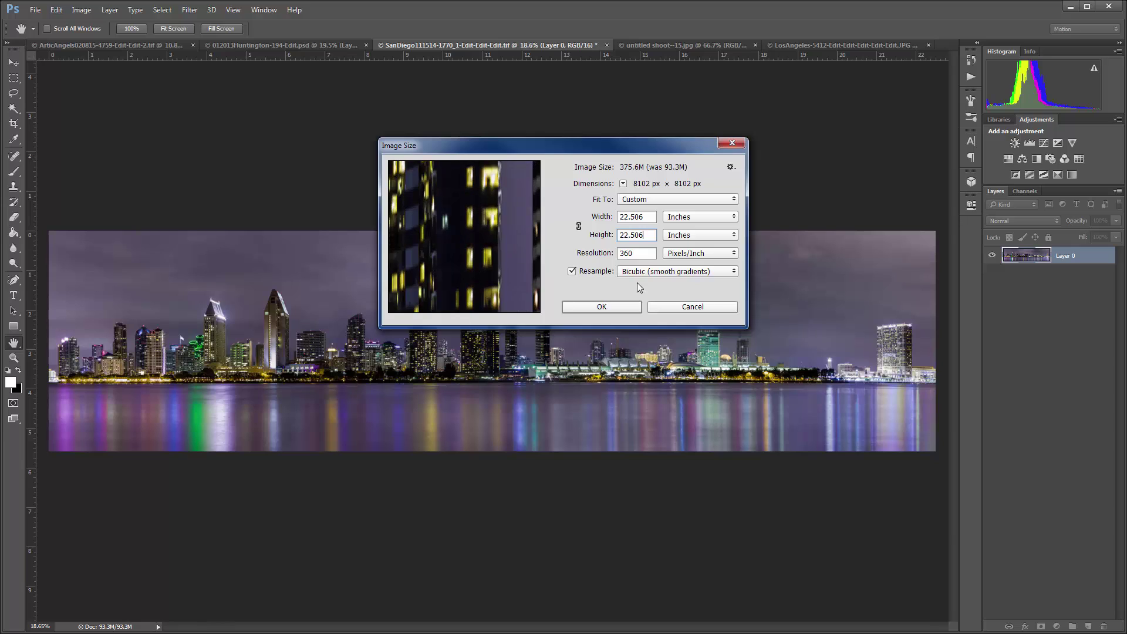
left_click(625, 308)
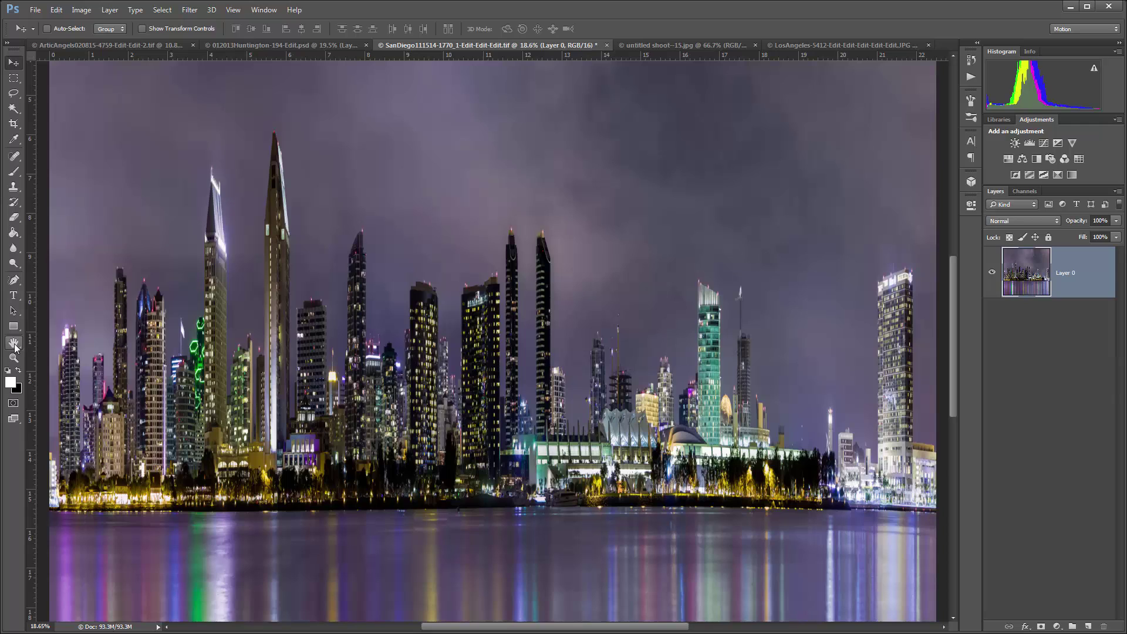
Rotate the squared skyline image 180 degrees so that it is upside down.
double_click(15, 346)
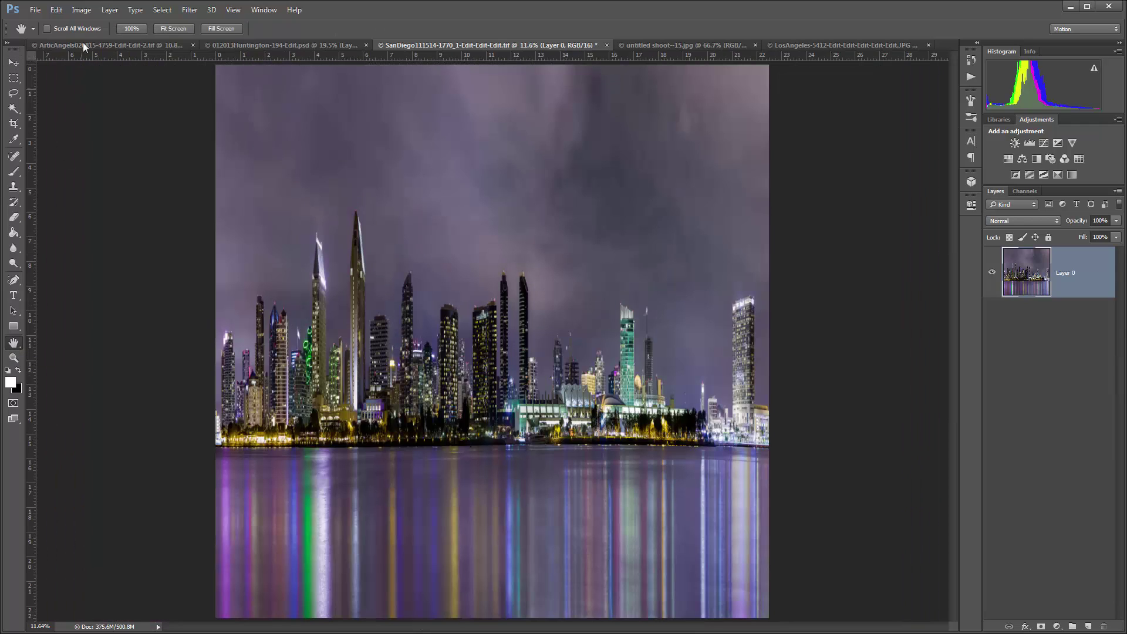
left_click(82, 11)
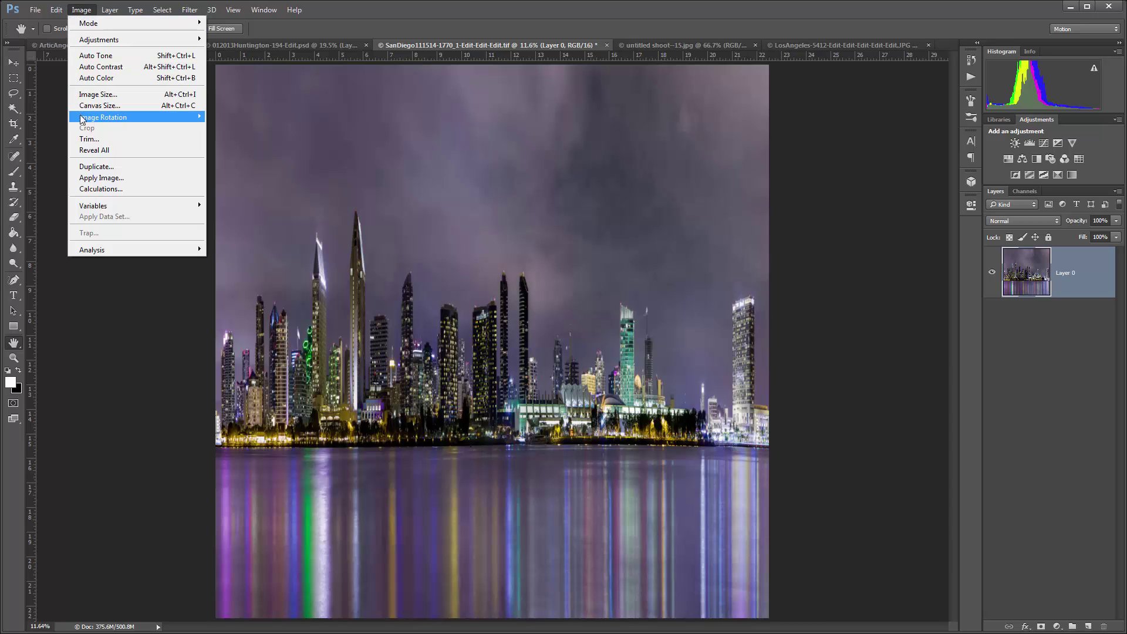
mouse_move(87, 120)
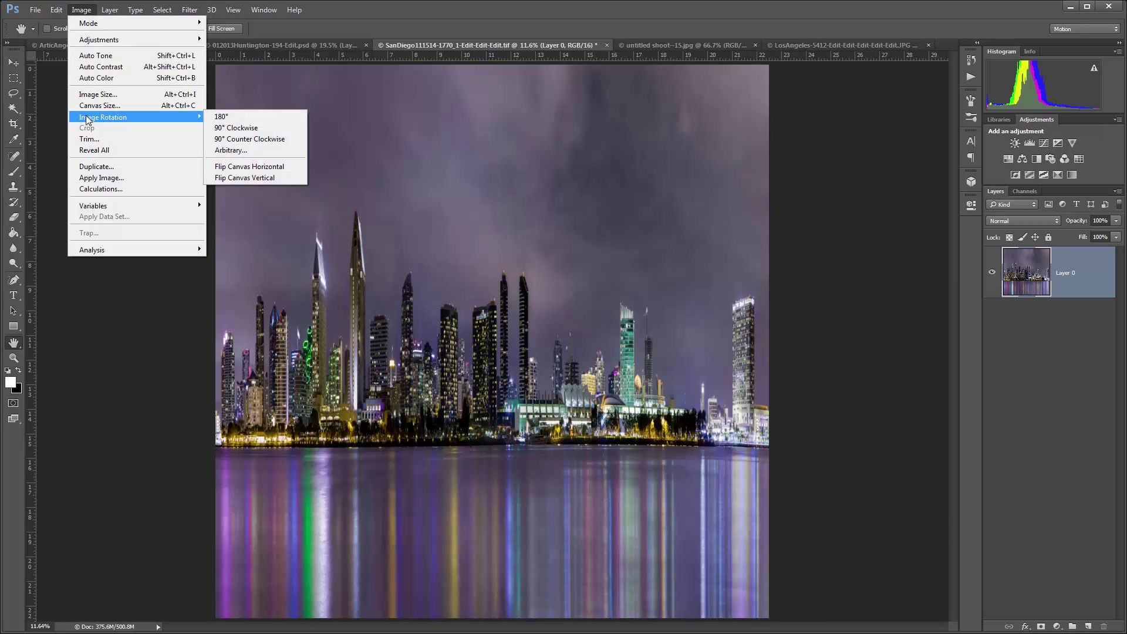
left_click(232, 118)
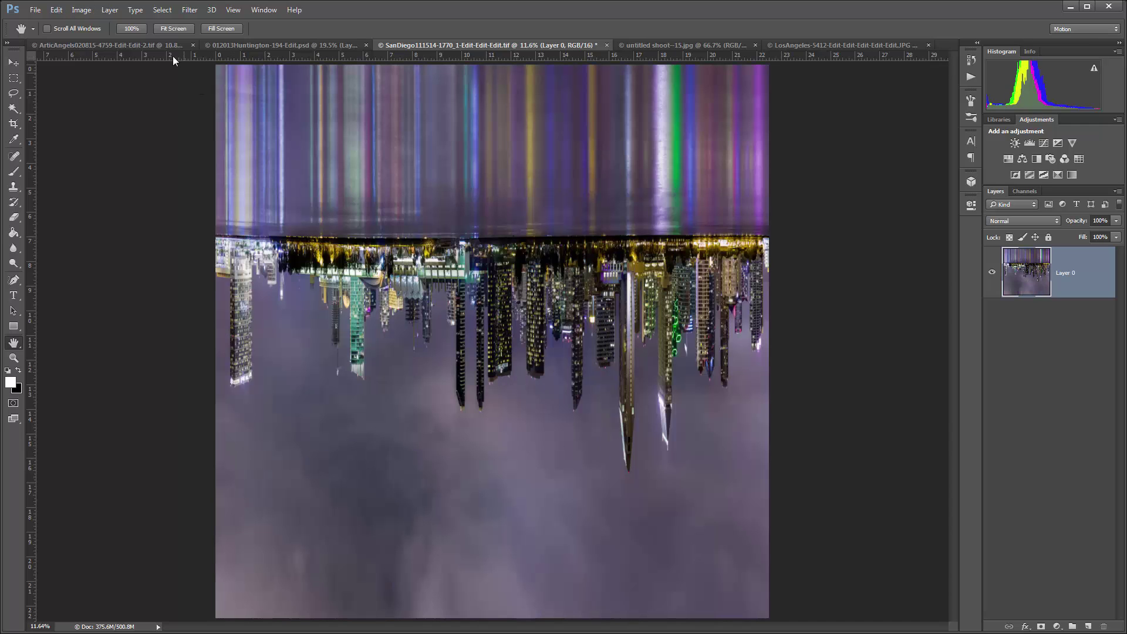
Apply the Polar Coordinates filter to the skyline image with Rectangular to Polar.
left_click(191, 11)
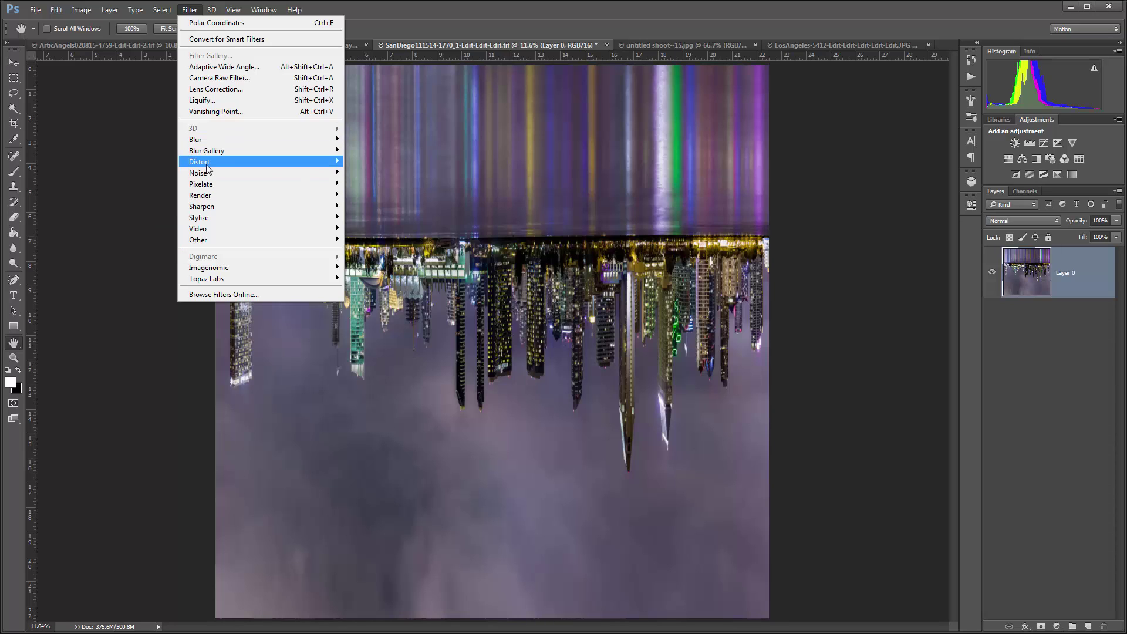
mouse_move(203, 162)
left_click(149, 185)
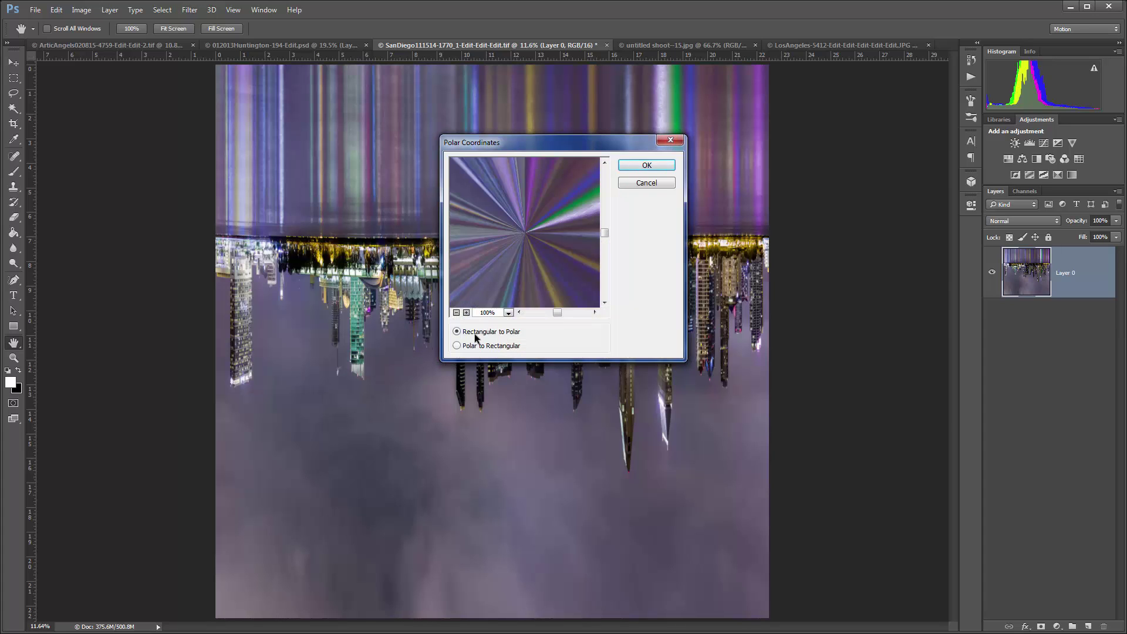
left_click(653, 164)
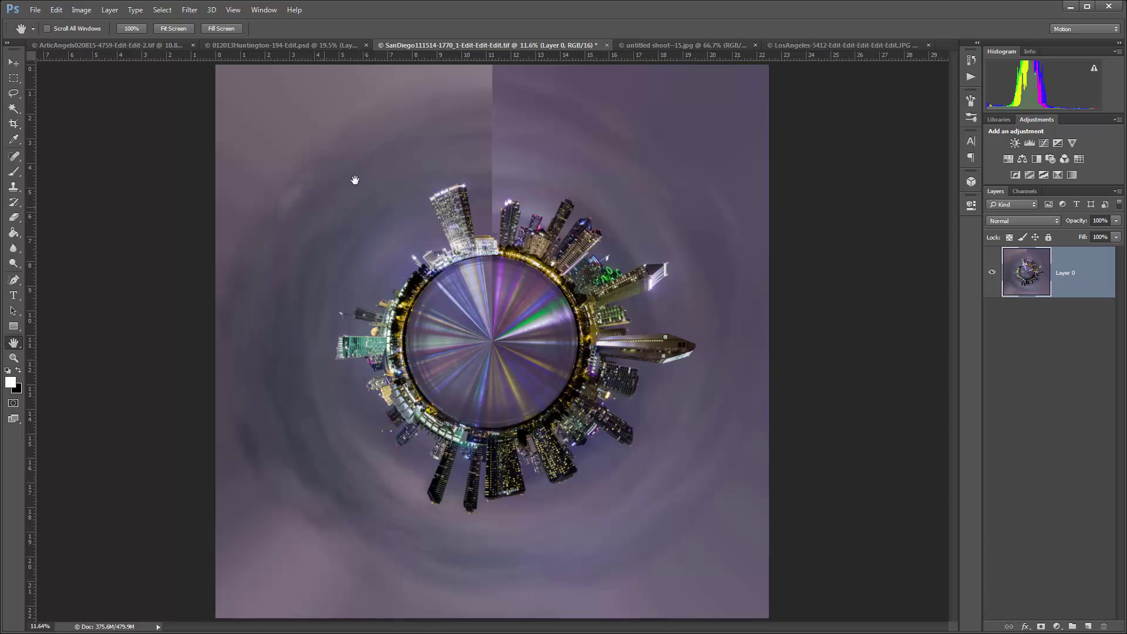
Rotate the skyline planet image 90 degrees counterclockwise.
left_click(72, 15)
mouse_move(84, 118)
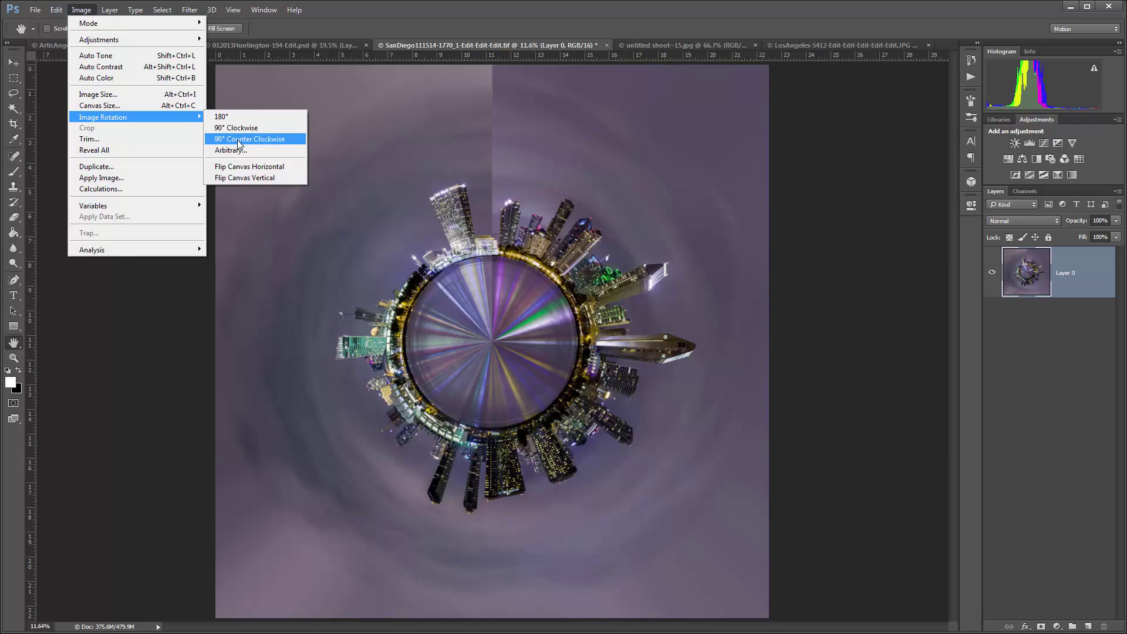
left_click(237, 140)
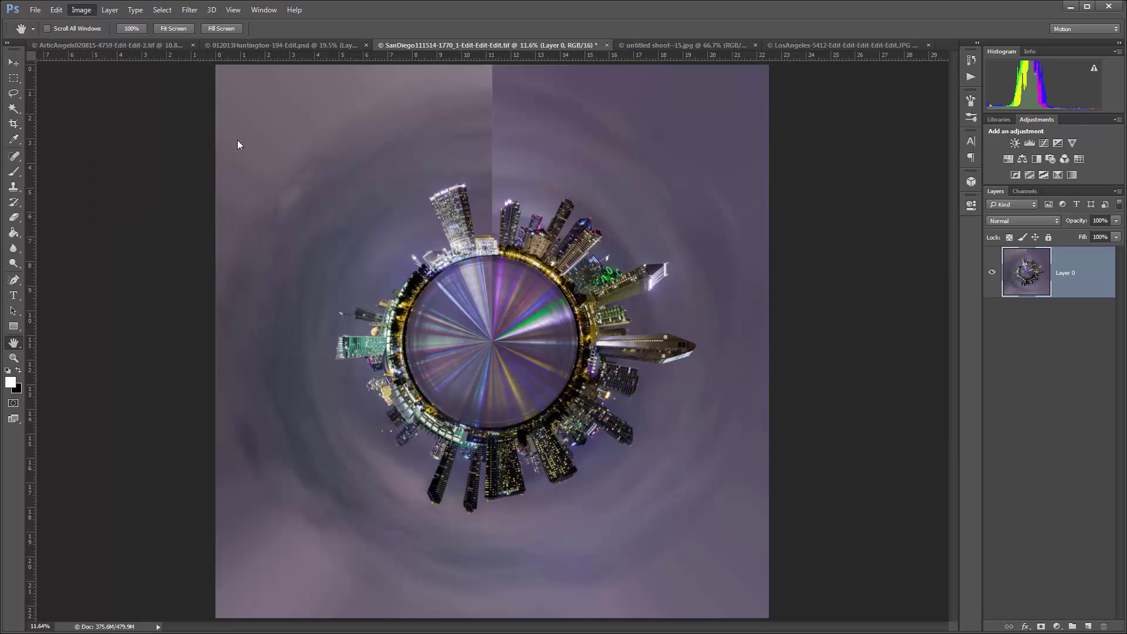
key("ctrl+z")
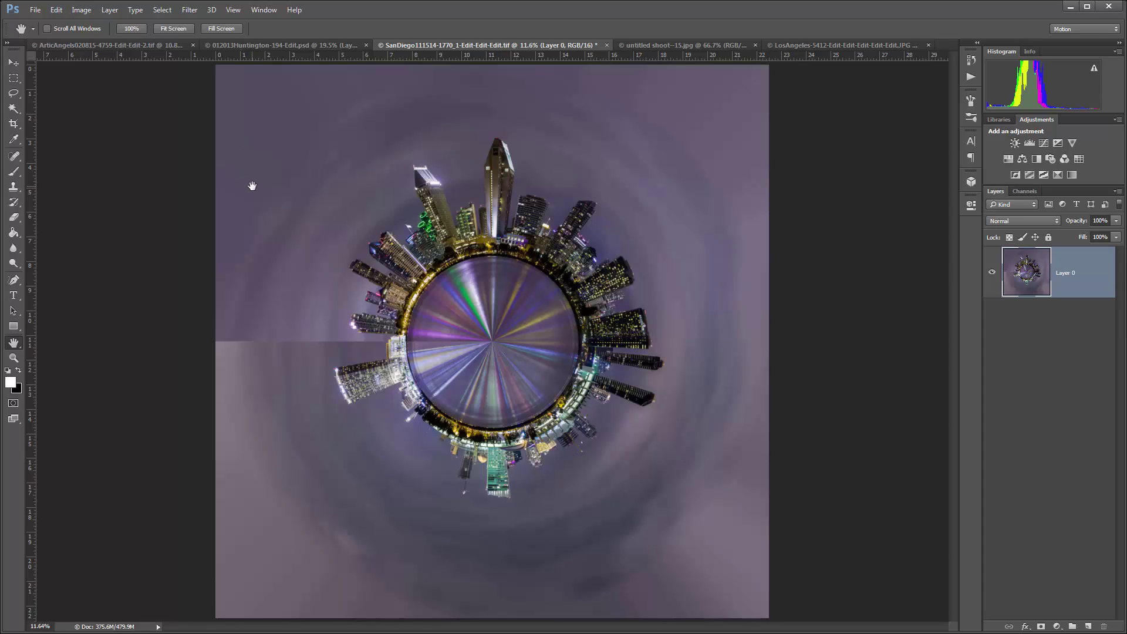
Lasso the hard sky seam between the canvas edge and the planet, fill it with Content-Aware, and deselect.
left_click(14, 93)
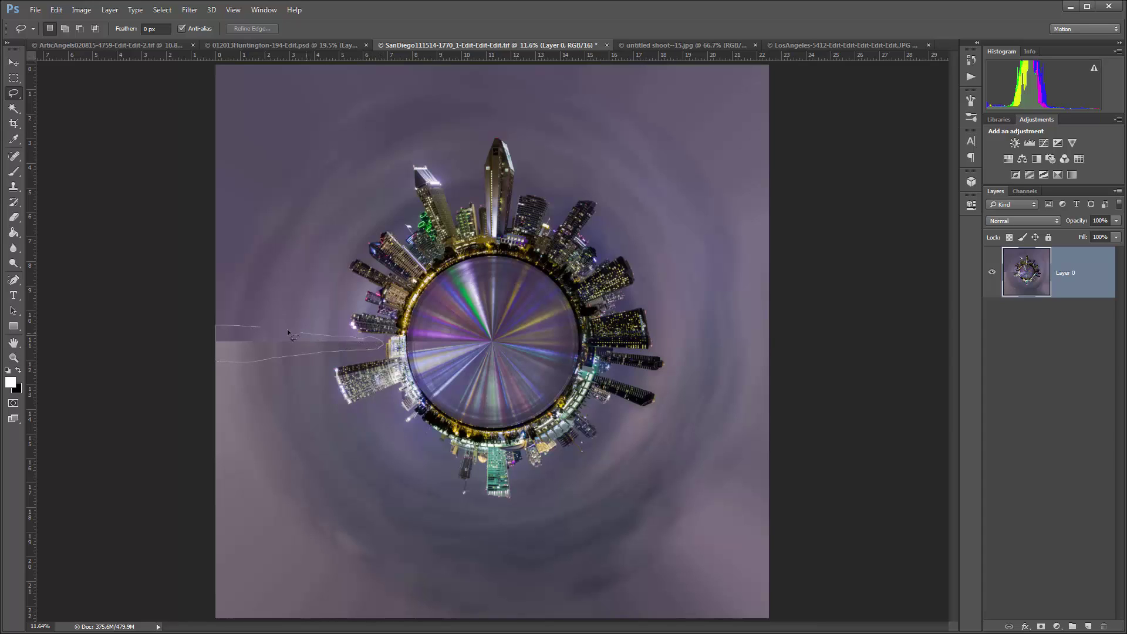
left_click_drag(262, 329, 262, 330)
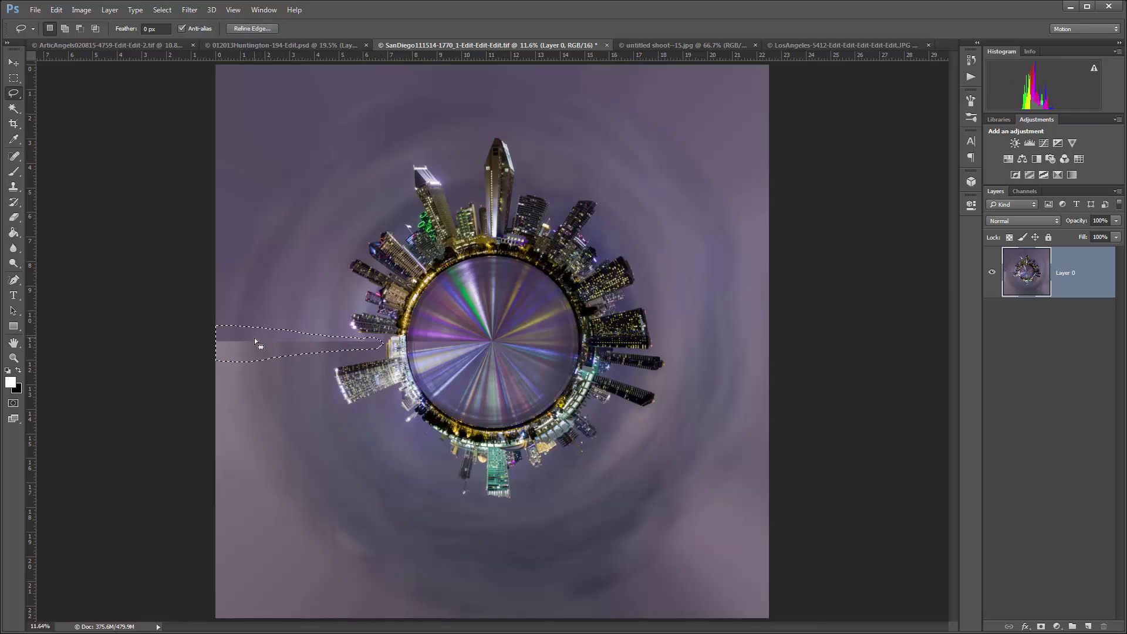
right_click(255, 340)
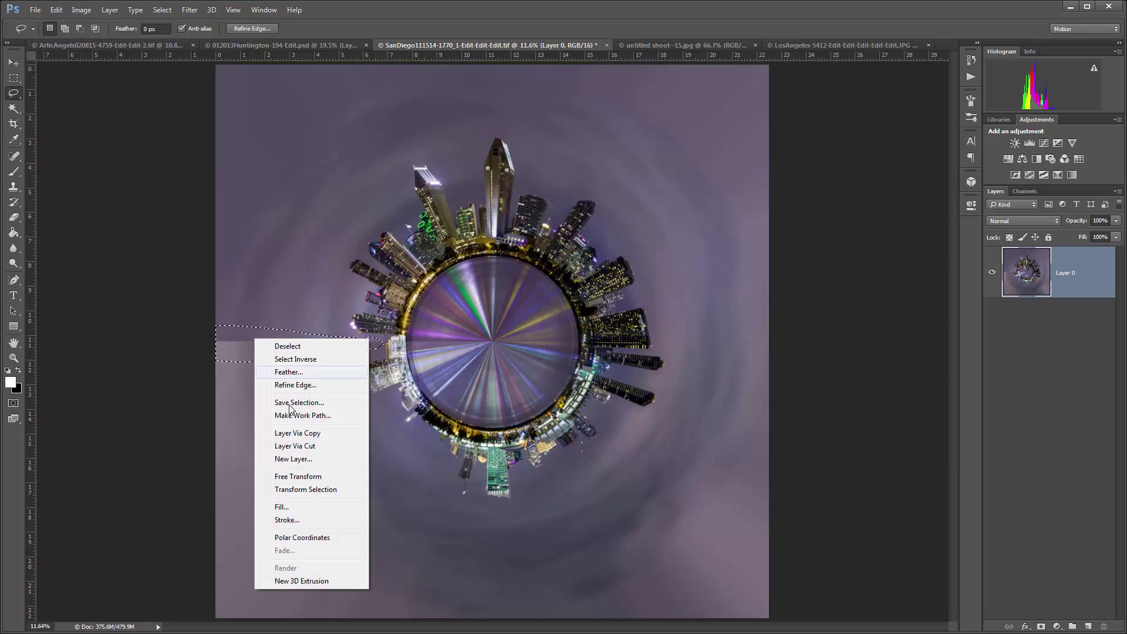
left_click(299, 509)
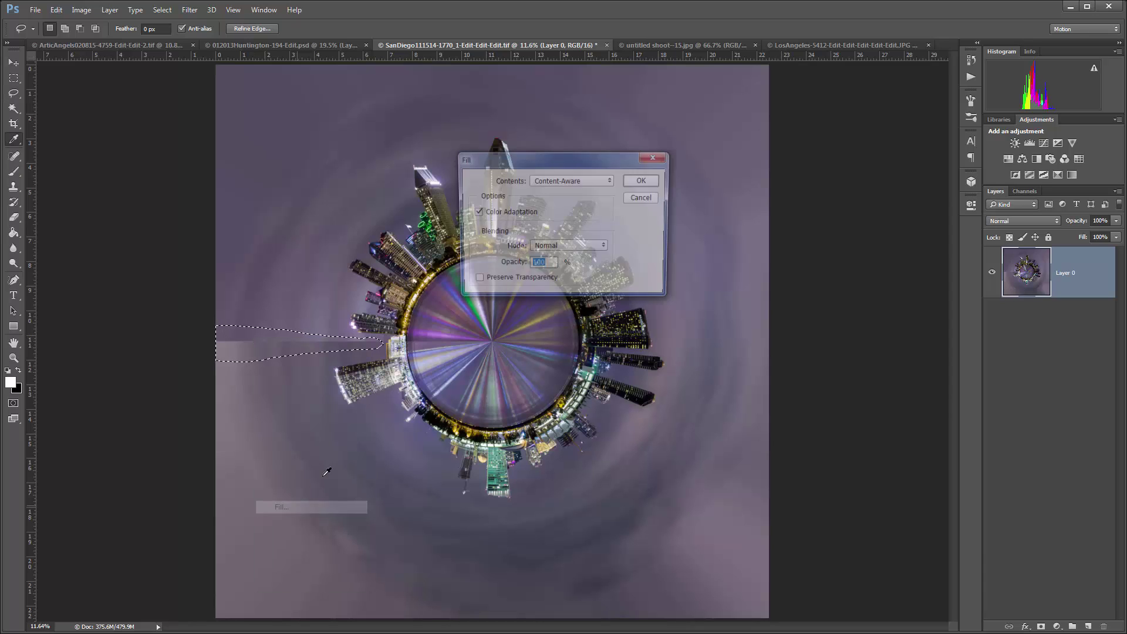
left_click(643, 181)
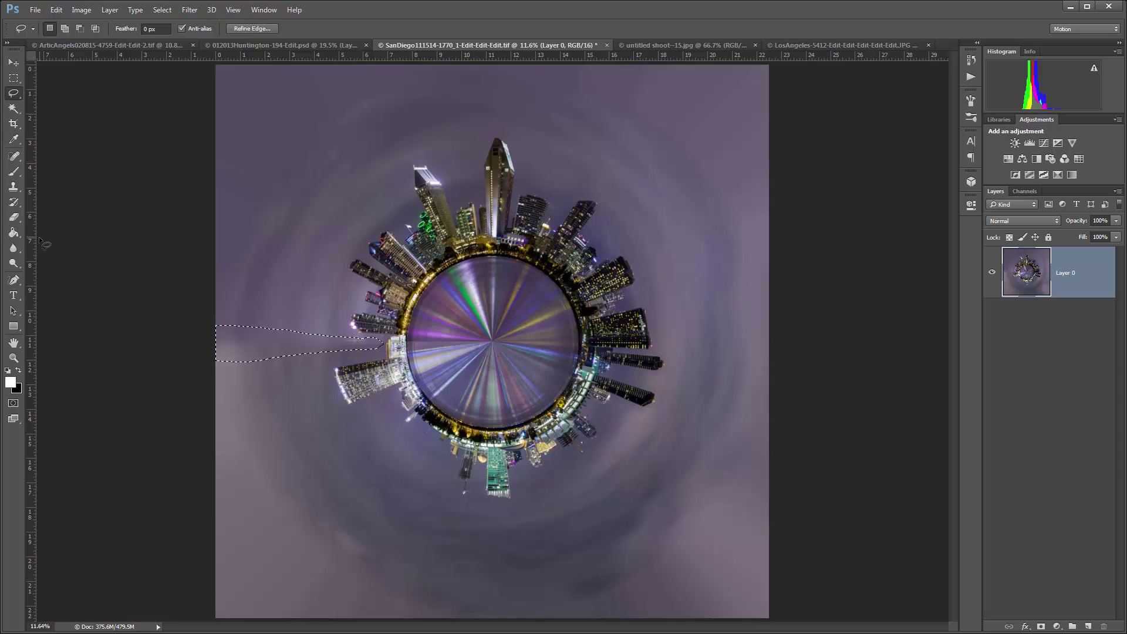
key("ctrl+d")
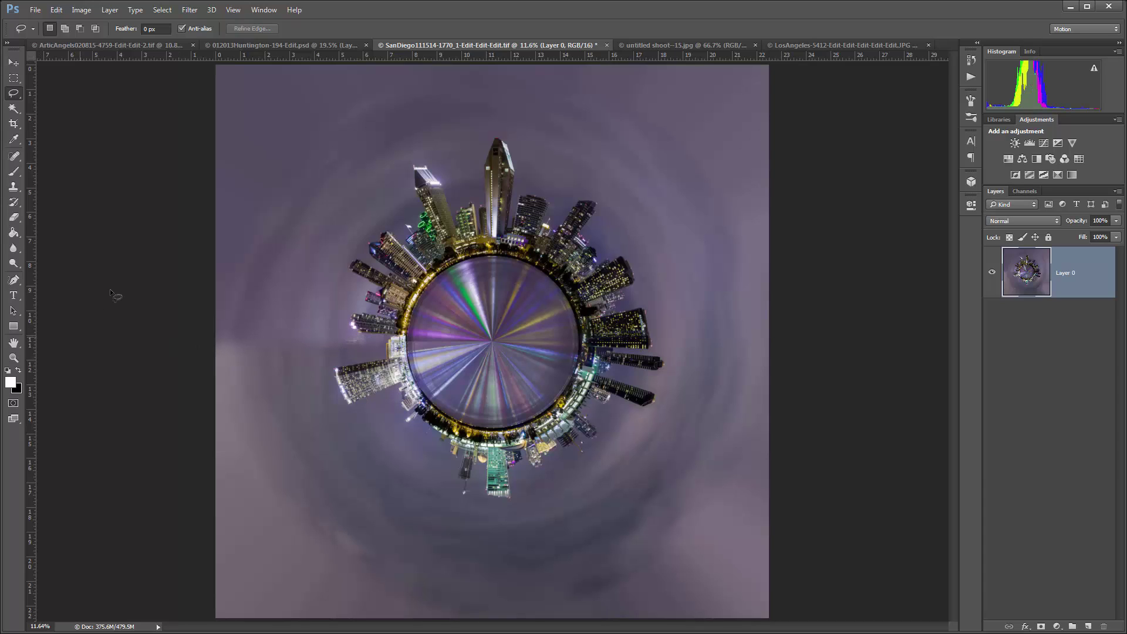
Blend the remaining sky seam beside the planet with the Spot Healing Brush.
left_click(15, 156)
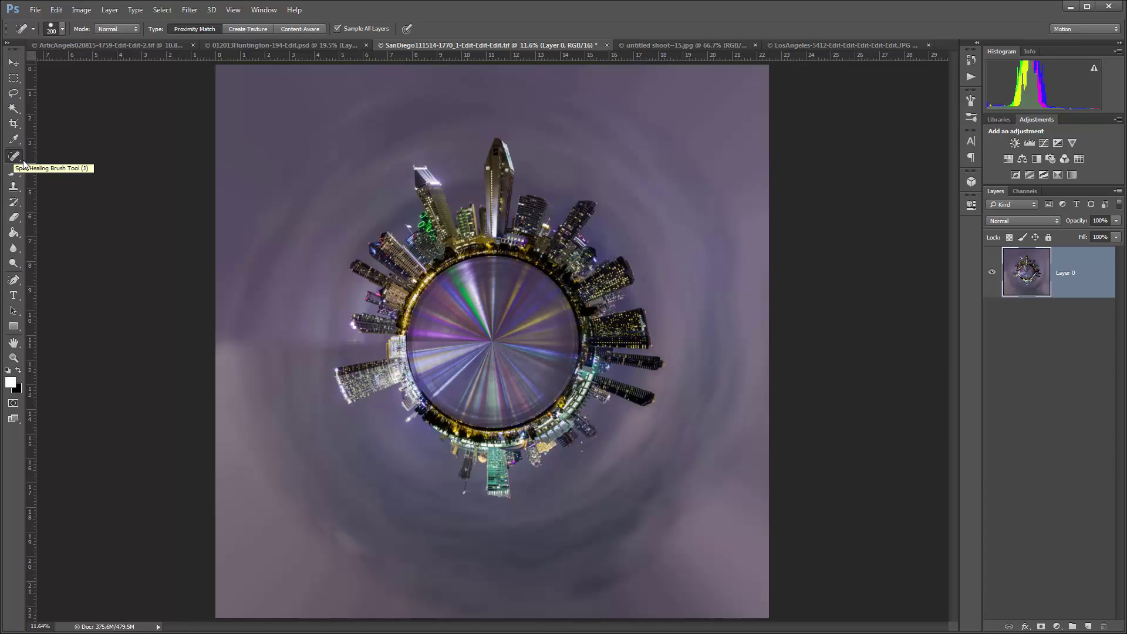
left_click_drag(222, 341, 312, 347)
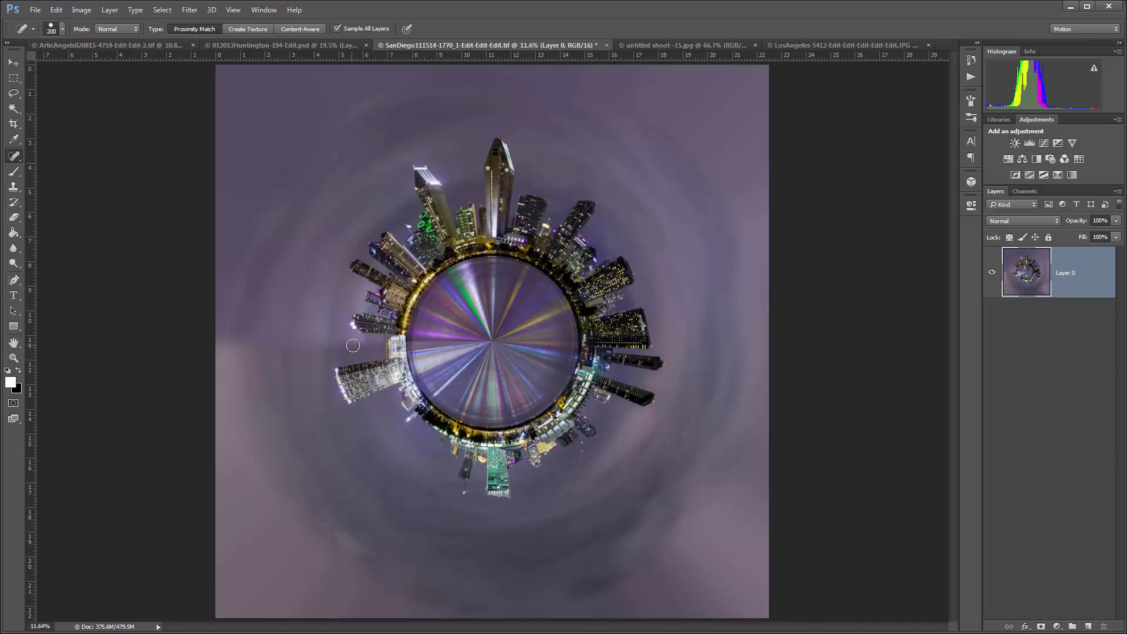
left_click_drag(347, 347, 354, 345)
left_click(375, 344)
left_click(366, 346)
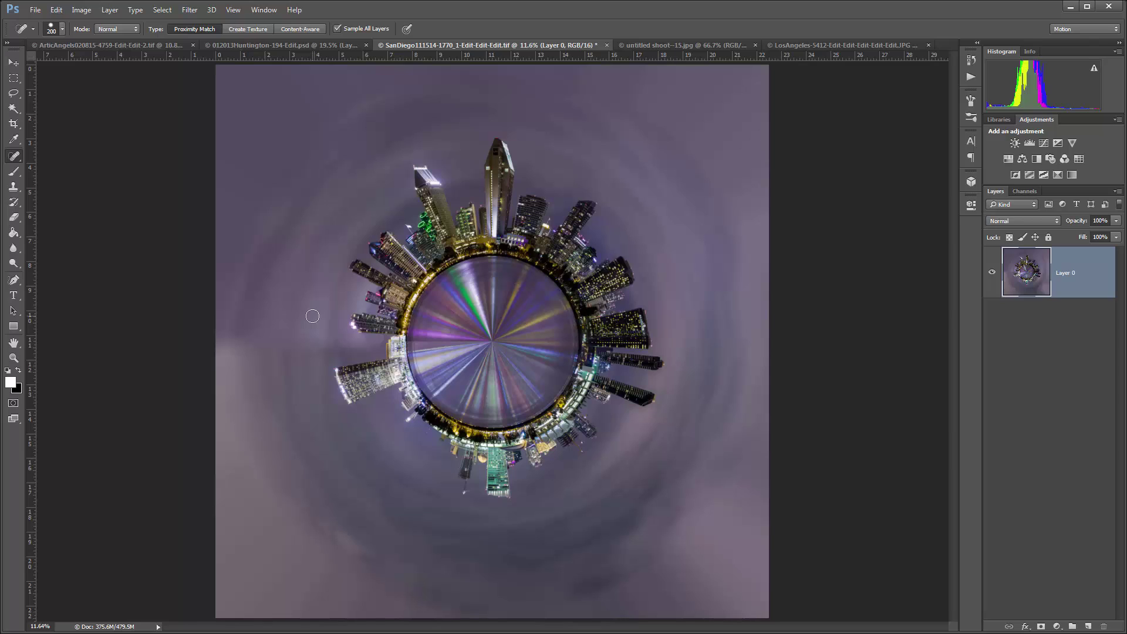
left_click(16, 344)
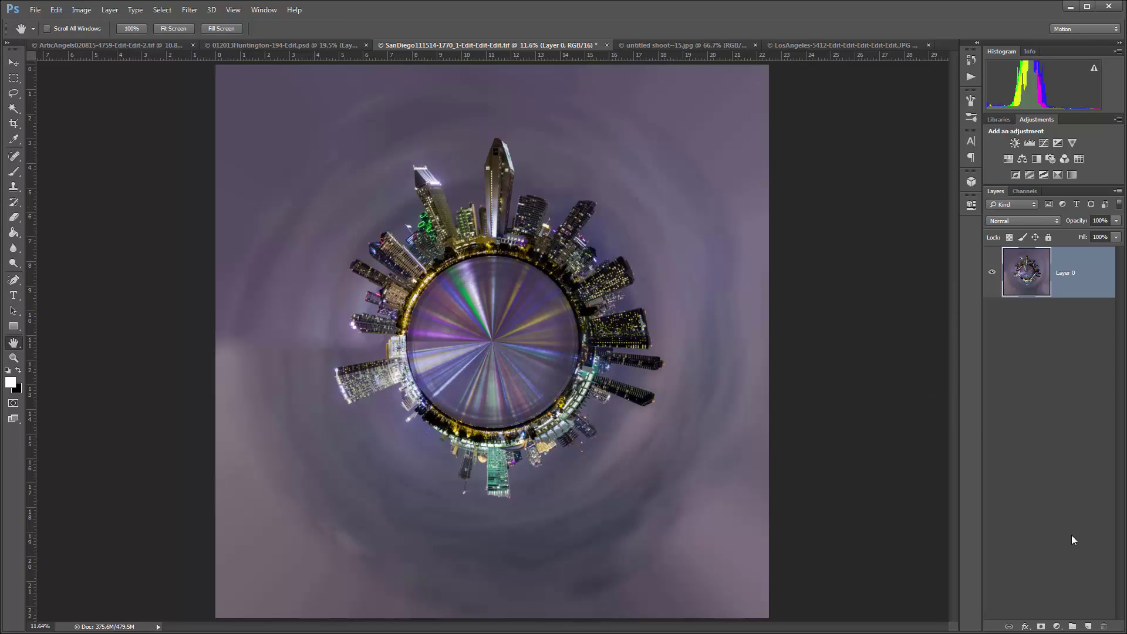
Add a Curves adjustment layer and darken the image by lowering the curve at a tone sampled from the bright lower sky.
left_click(1056, 626)
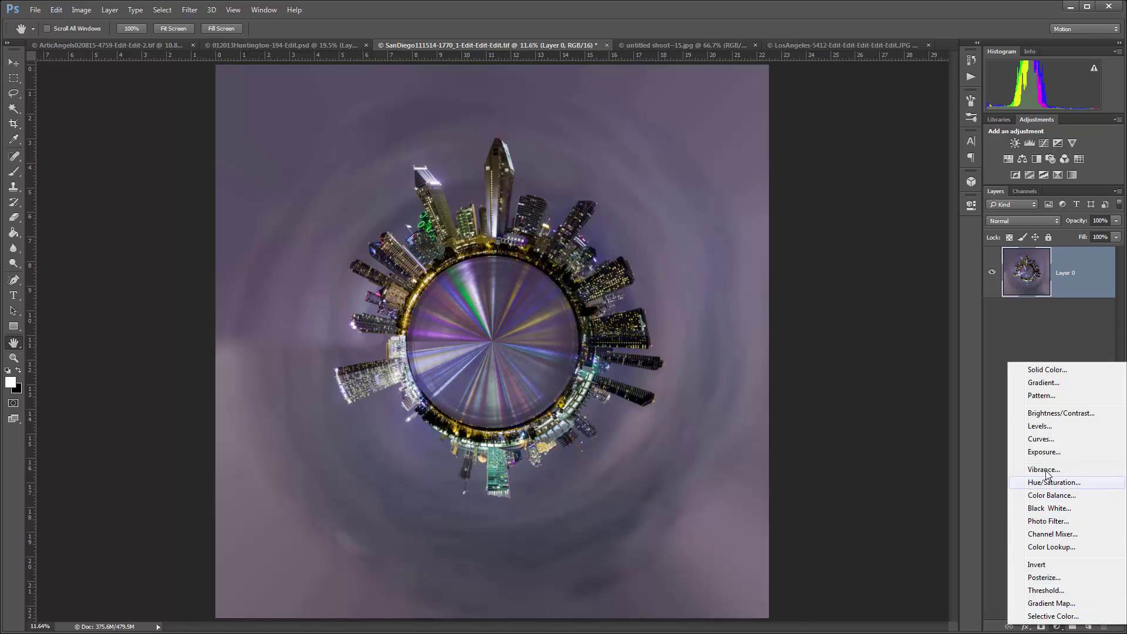
left_click(1048, 444)
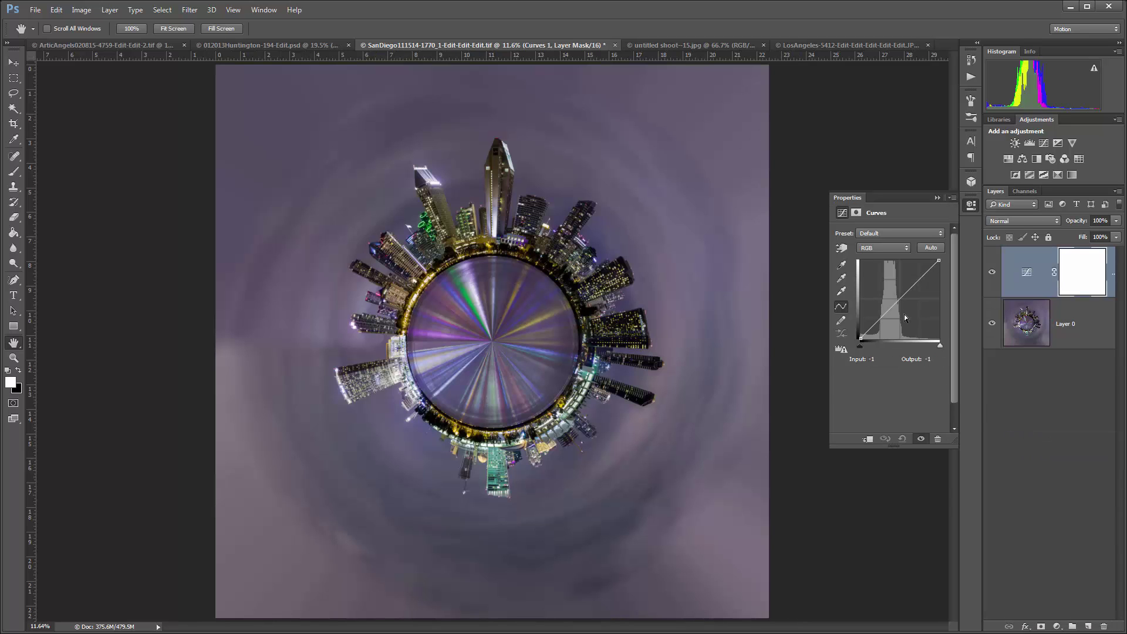
left_click(842, 248)
left_click(284, 461)
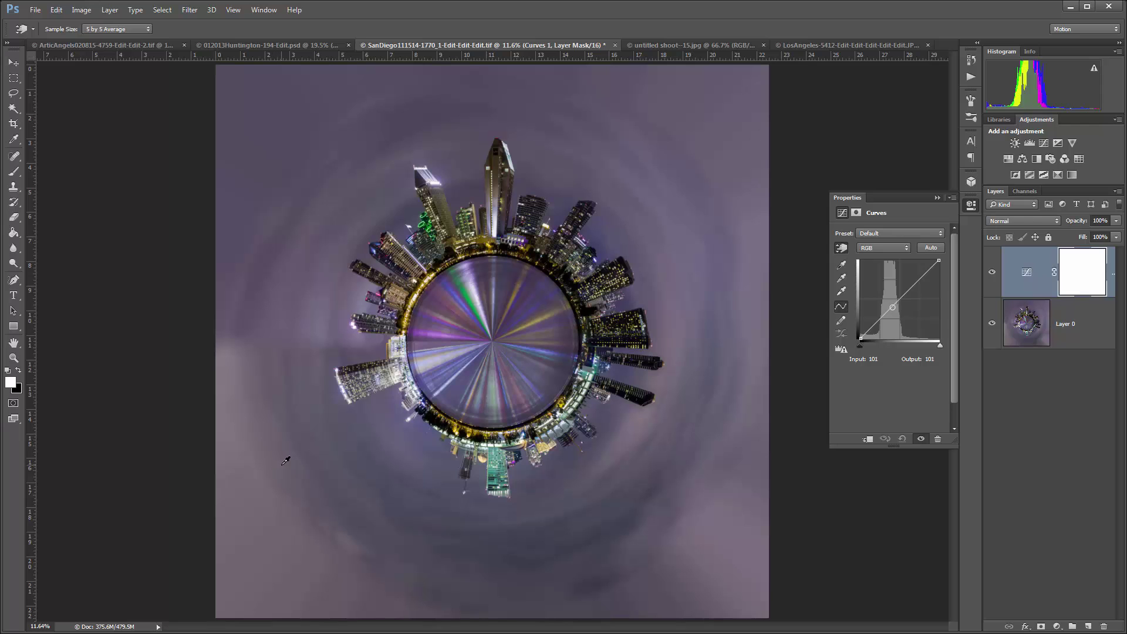
left_click_drag(285, 461, 285, 473)
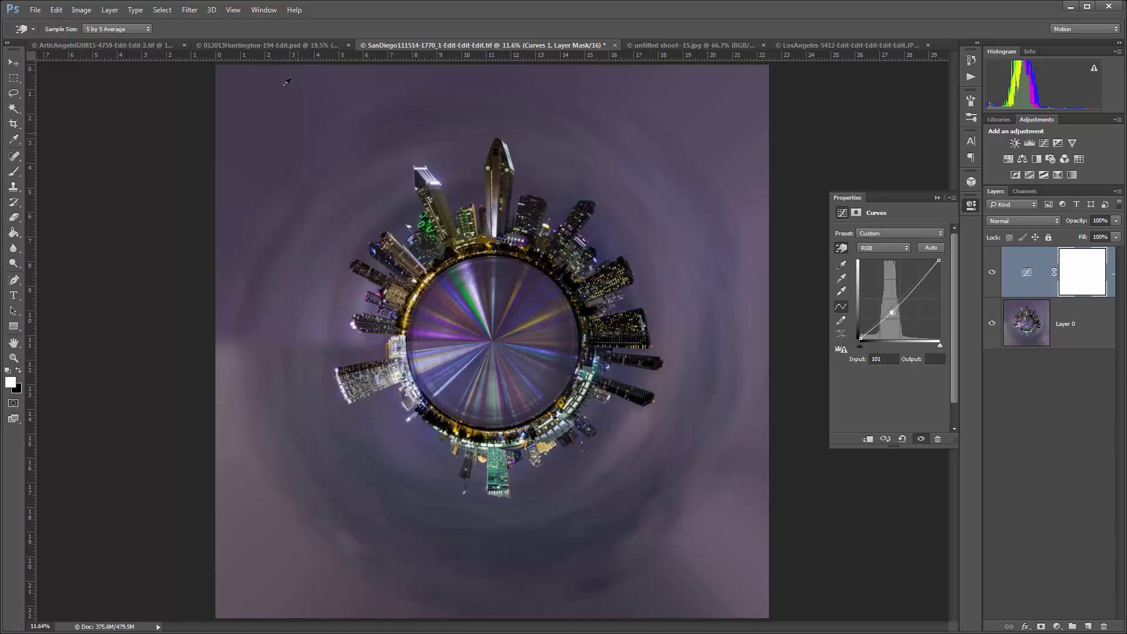
left_click(937, 197)
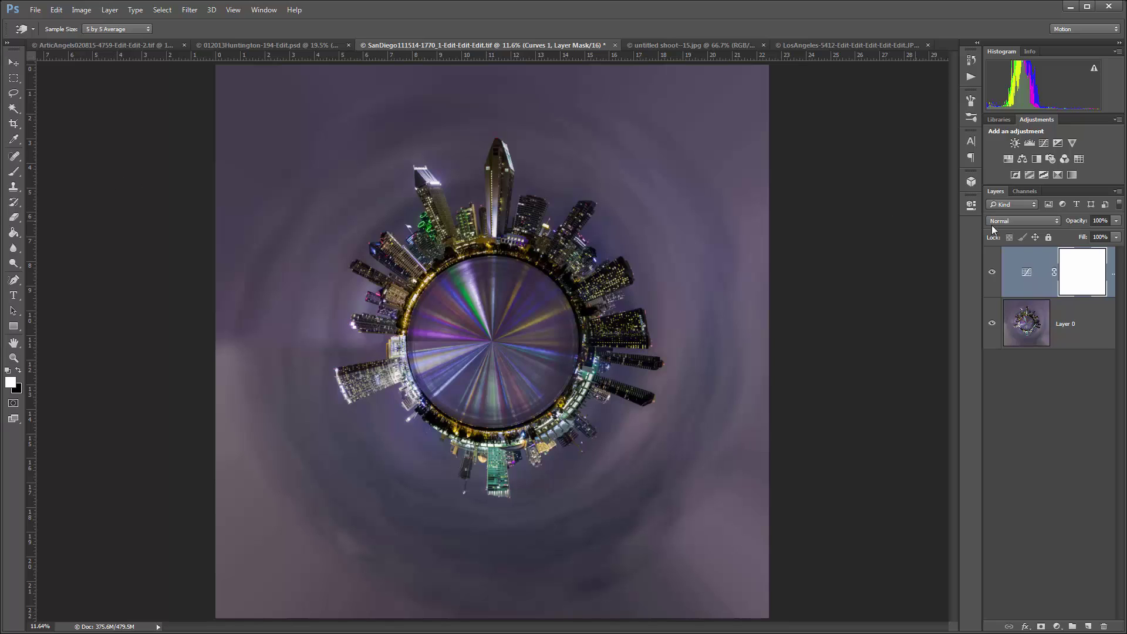
Invert the Curves layer mask and paint white at 100% brush opacity over the lower sky to darken it.
key("ctrl+i")
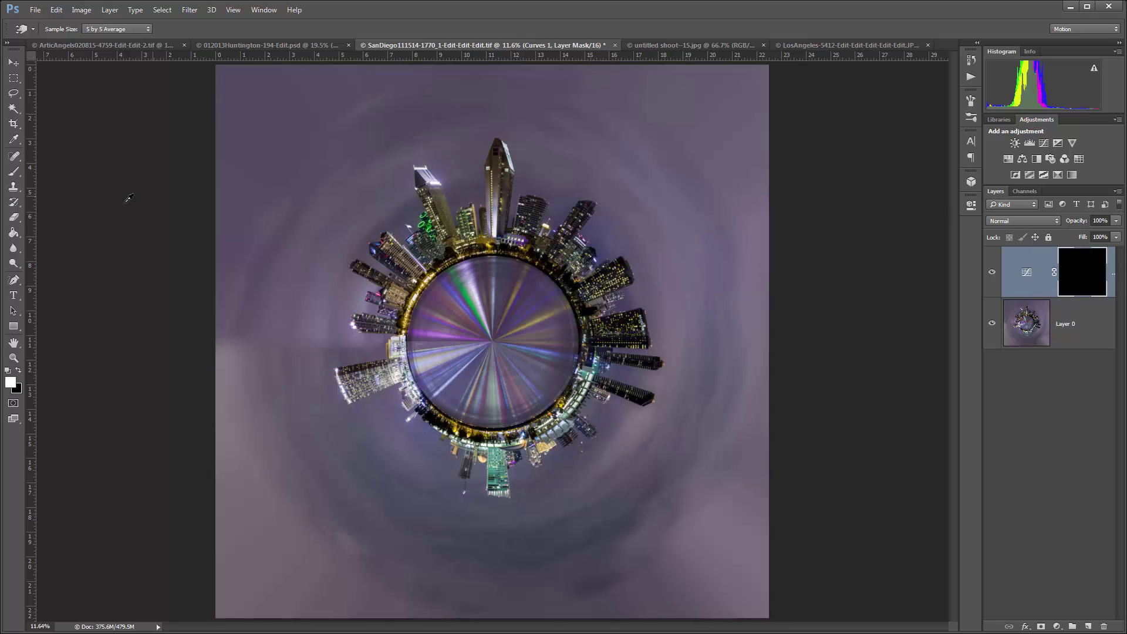
left_click(14, 171)
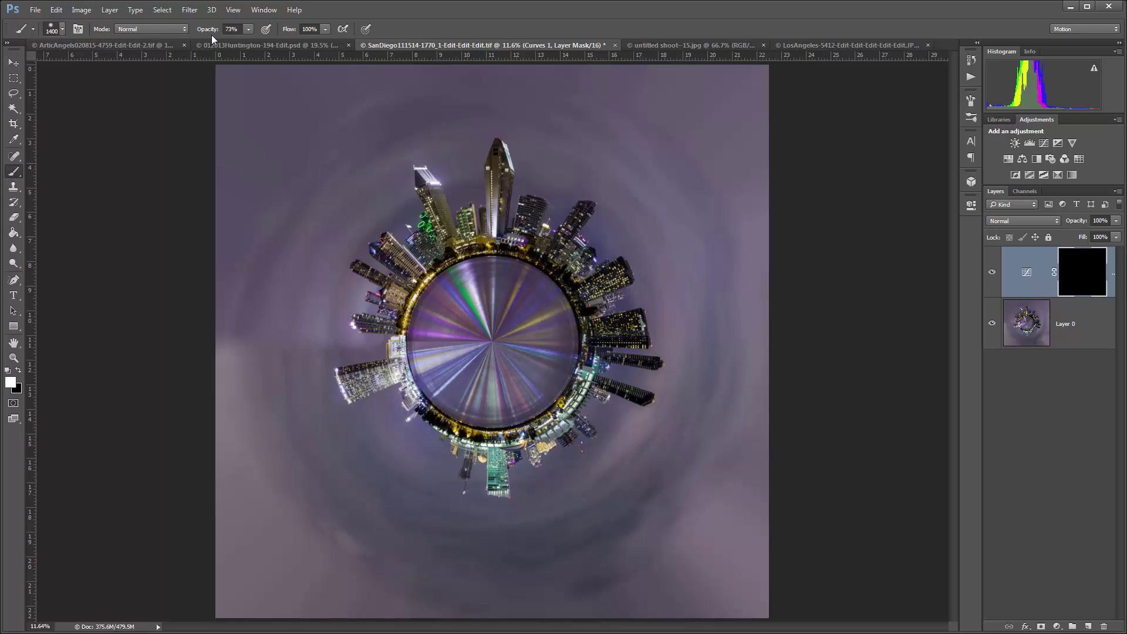
left_click(248, 29)
left_click_drag(250, 45, 270, 44)
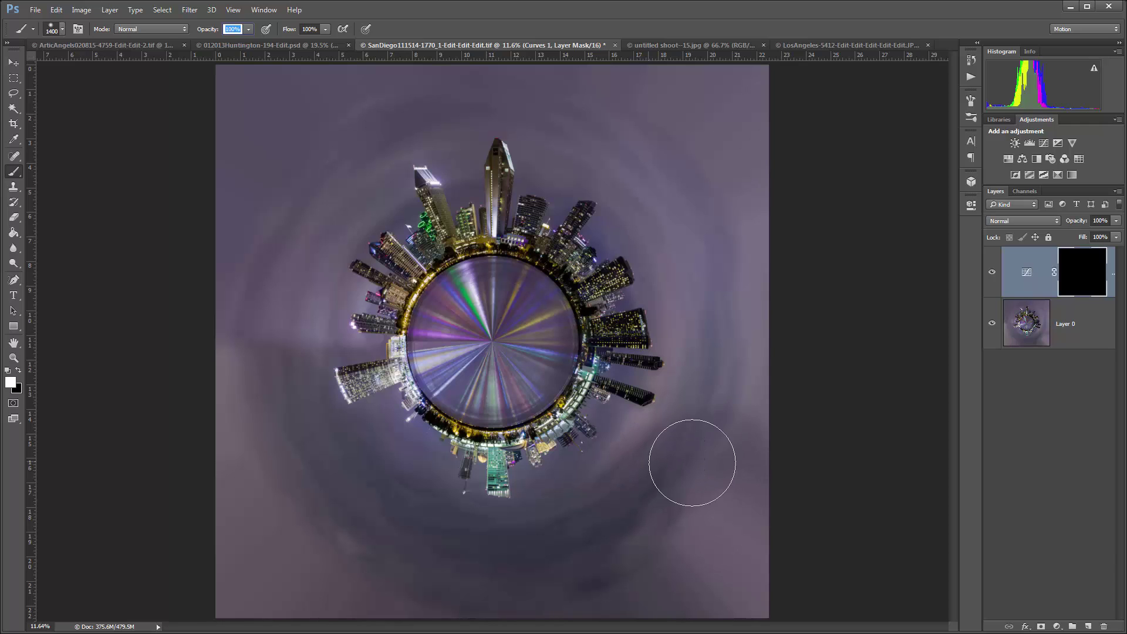
left_click_drag(731, 593, 705, 574)
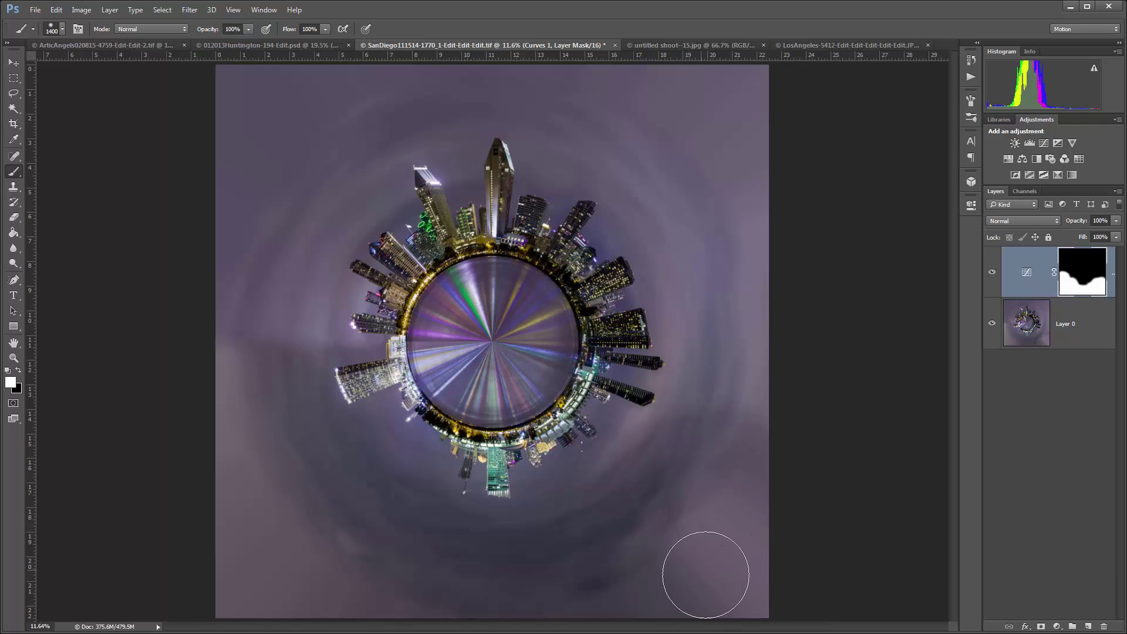
Lower the brush opacity to 75% and paint the Curves mask over the sky around the former seam.
left_click(248, 30)
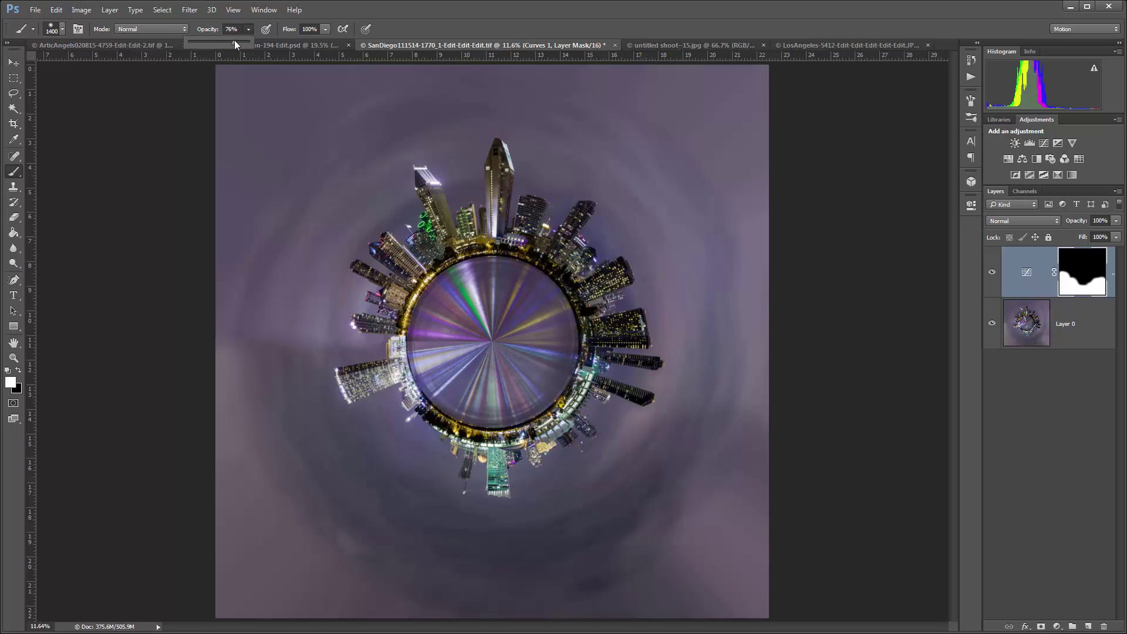
left_click_drag(234, 40, 234, 40)
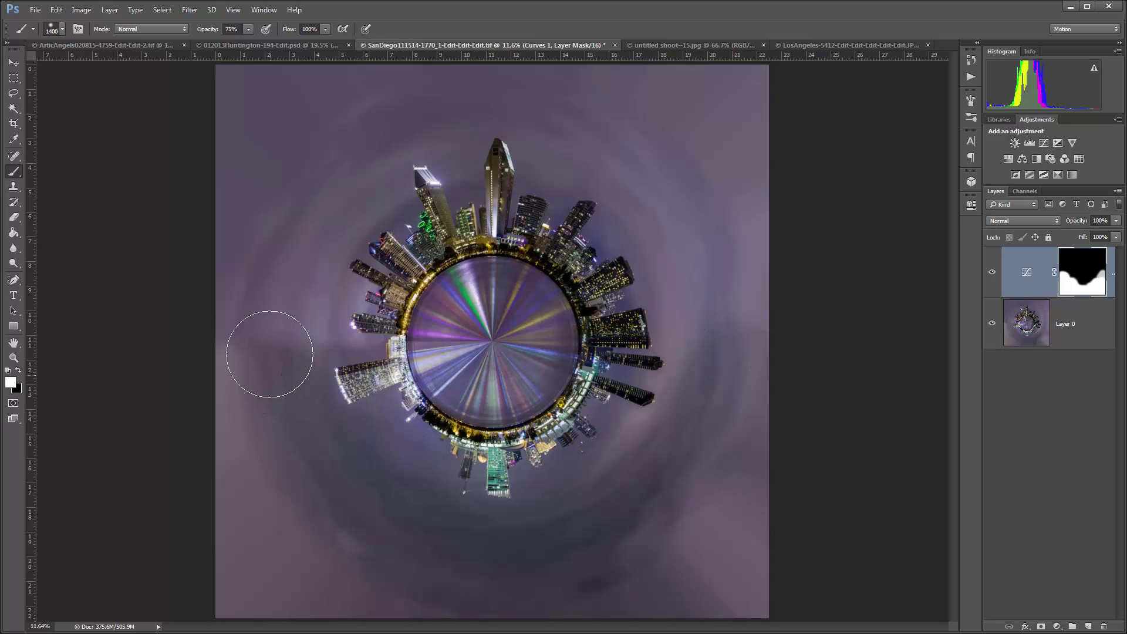
left_click_drag(291, 346, 229, 348)
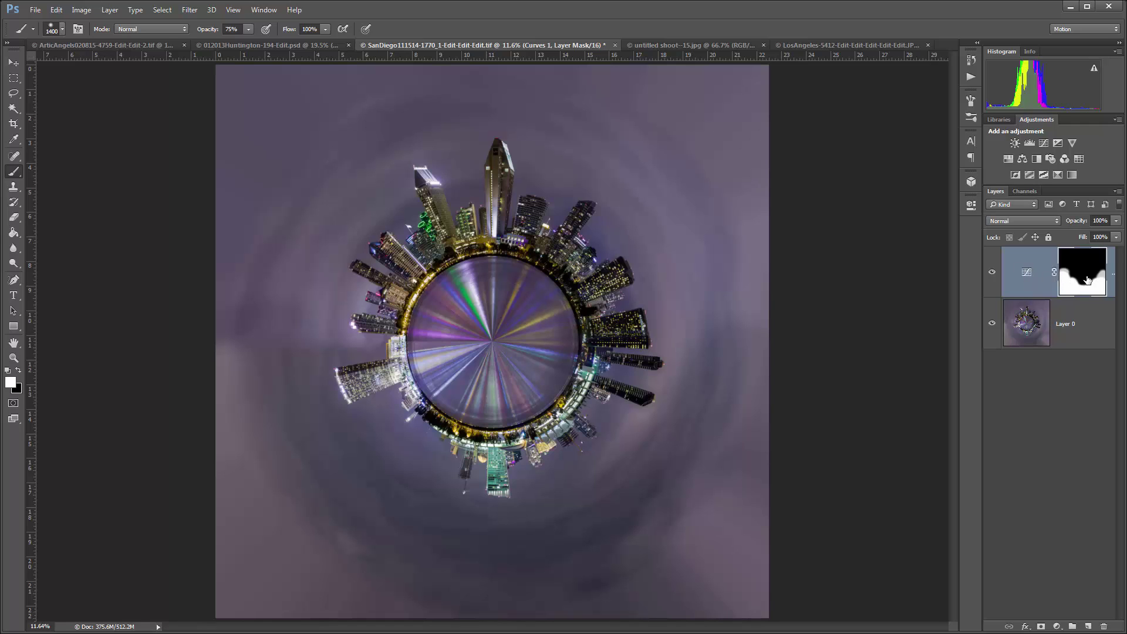
Apply a Gaussian Blur to the Curves layer mask to soften the edge of the darkened sky area.
left_click(194, 8)
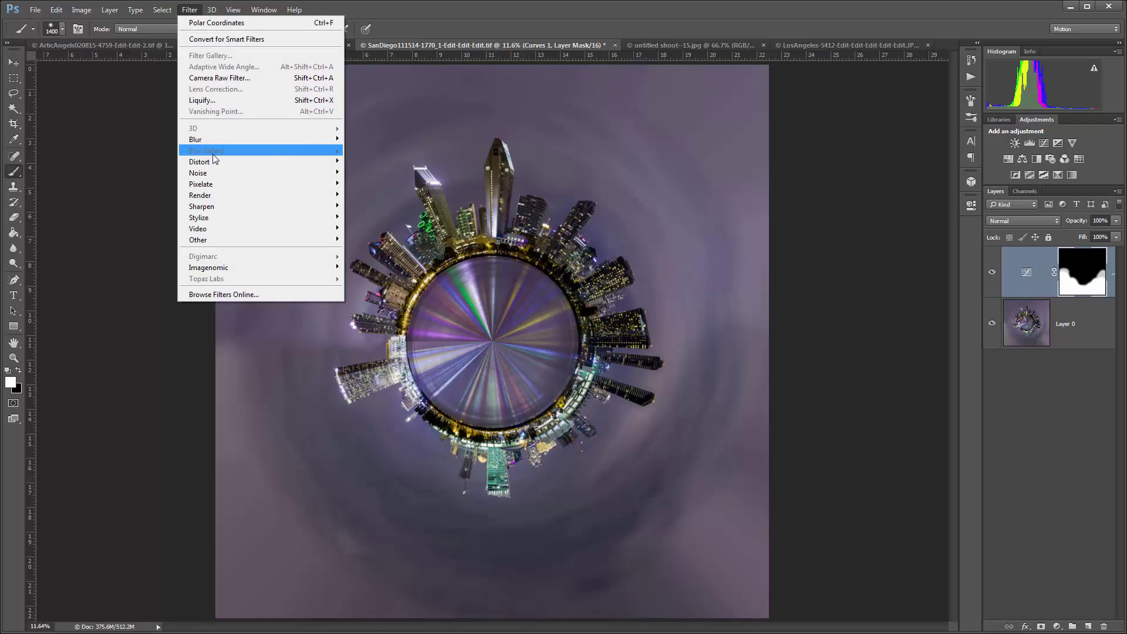
mouse_move(183, 165)
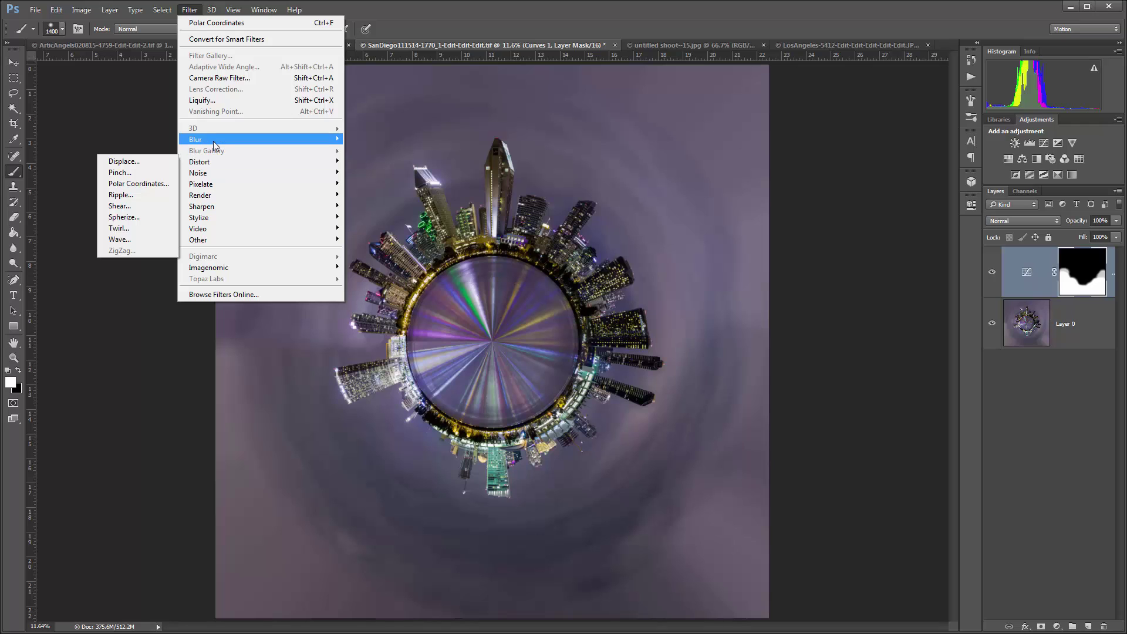
mouse_move(191, 140)
left_click(144, 183)
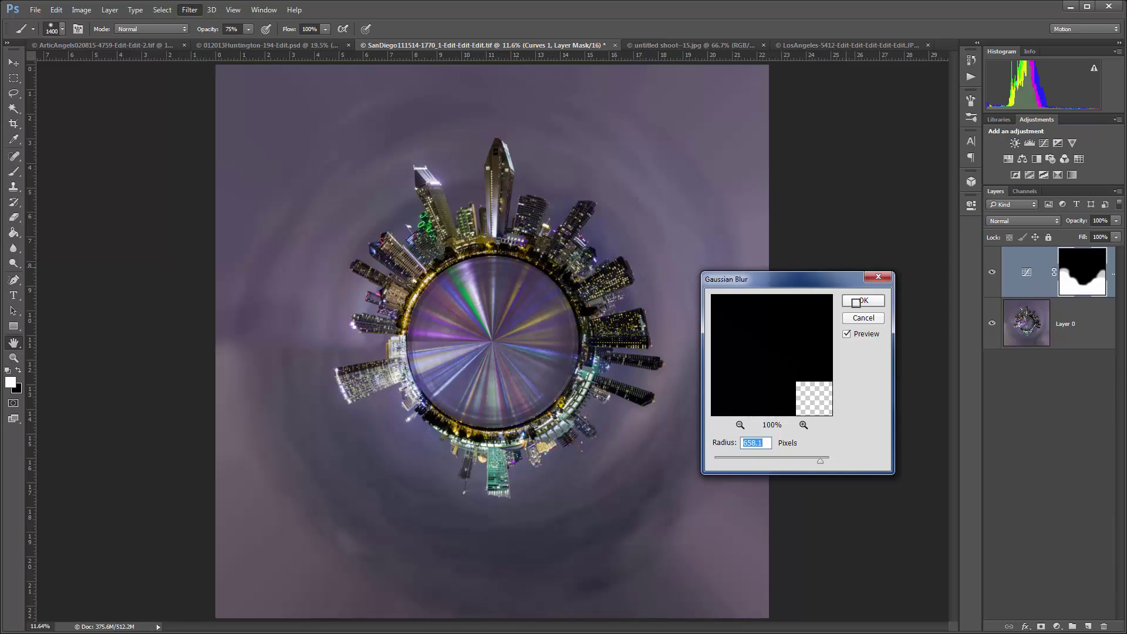
left_click(860, 301)
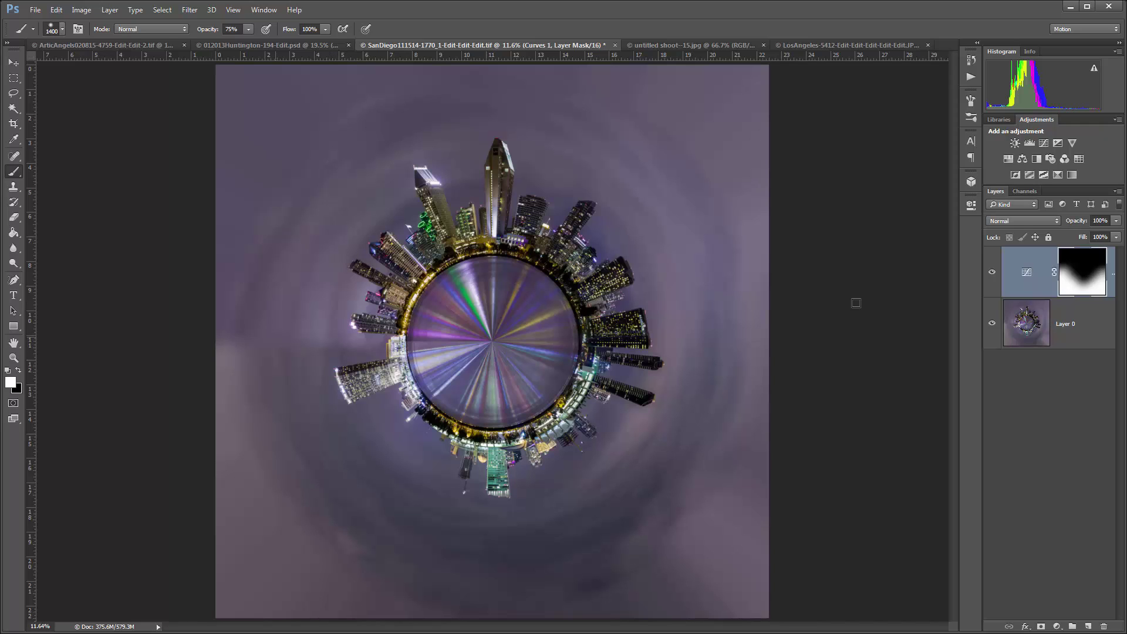
Flatten the image and heal the remaining horizontal sky seam to the left of the planet with the Spot Healing Brush.
key("j")
key("alt+l")
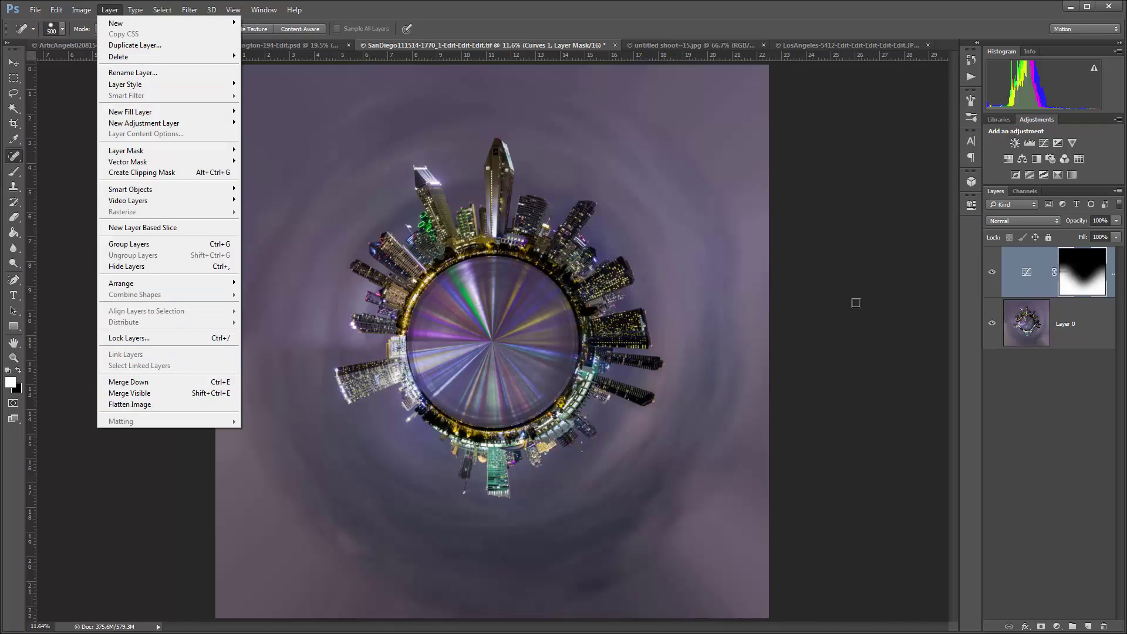
key("Up")
key("Return")
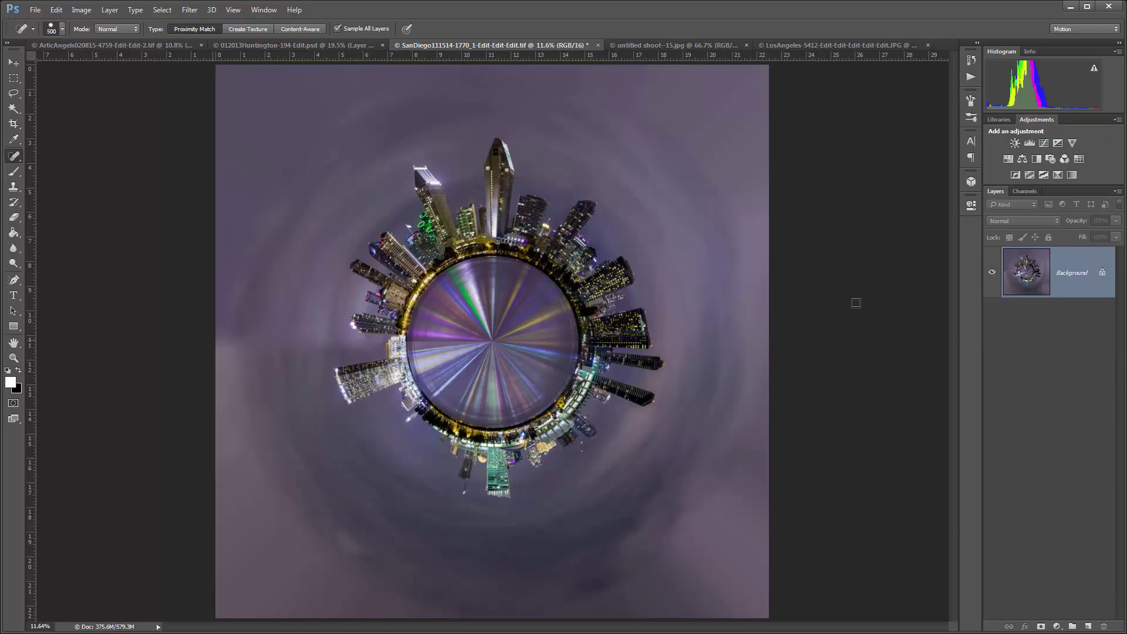
left_click_drag(223, 339, 324, 338)
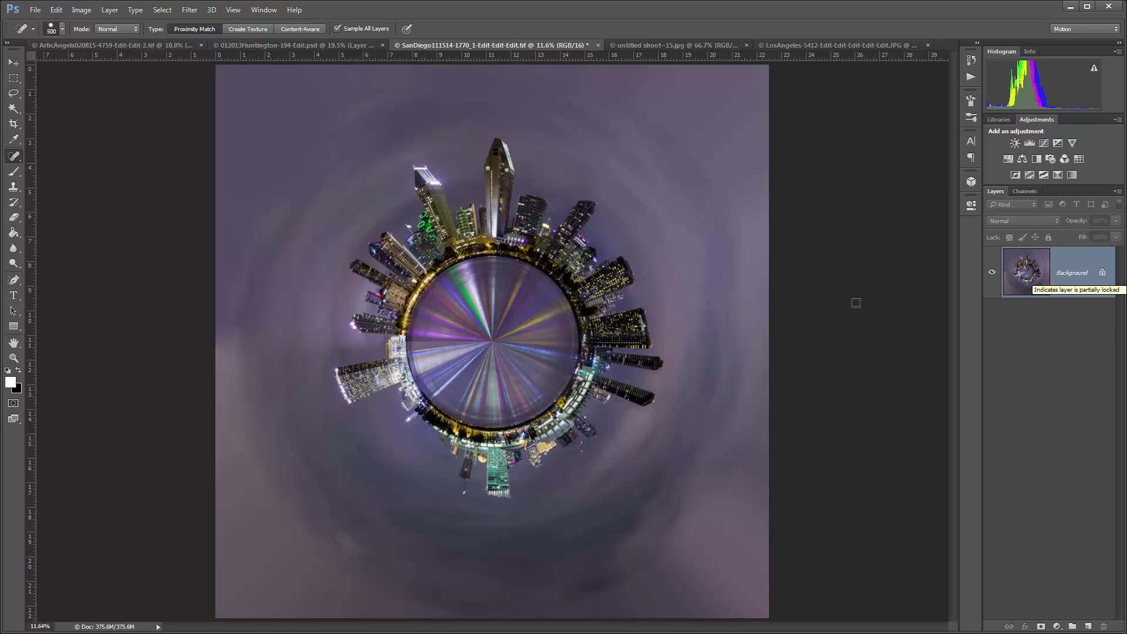
Revert the San Diego image to the upright square skyline and apply Polar Coordinates with Rectangular to Polar.
key("ctrl+z")
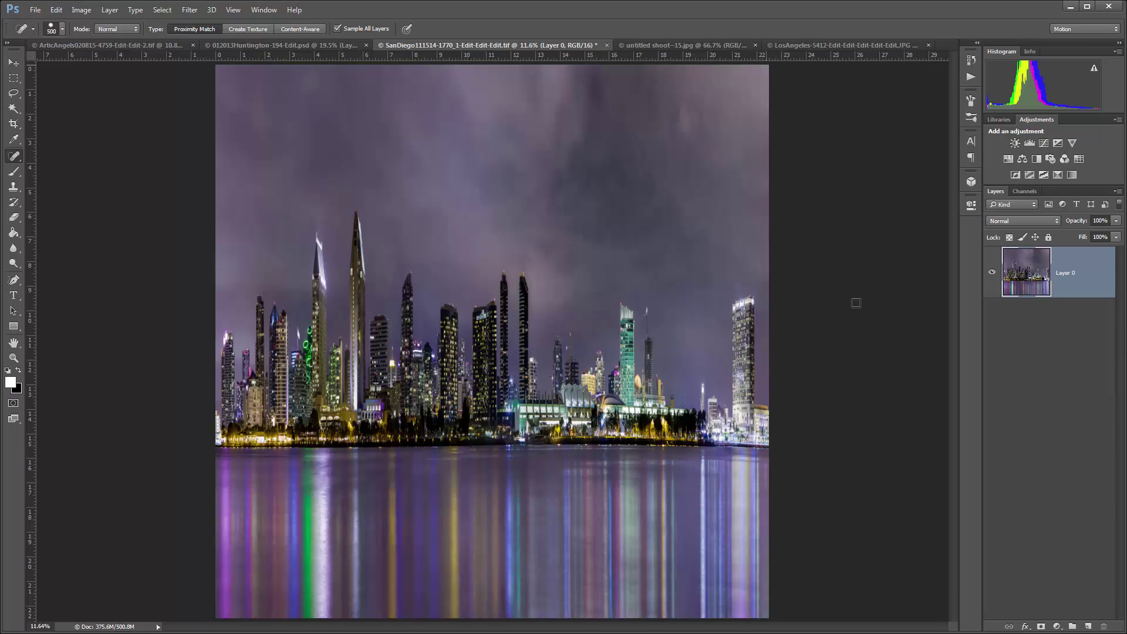
left_click(190, 9)
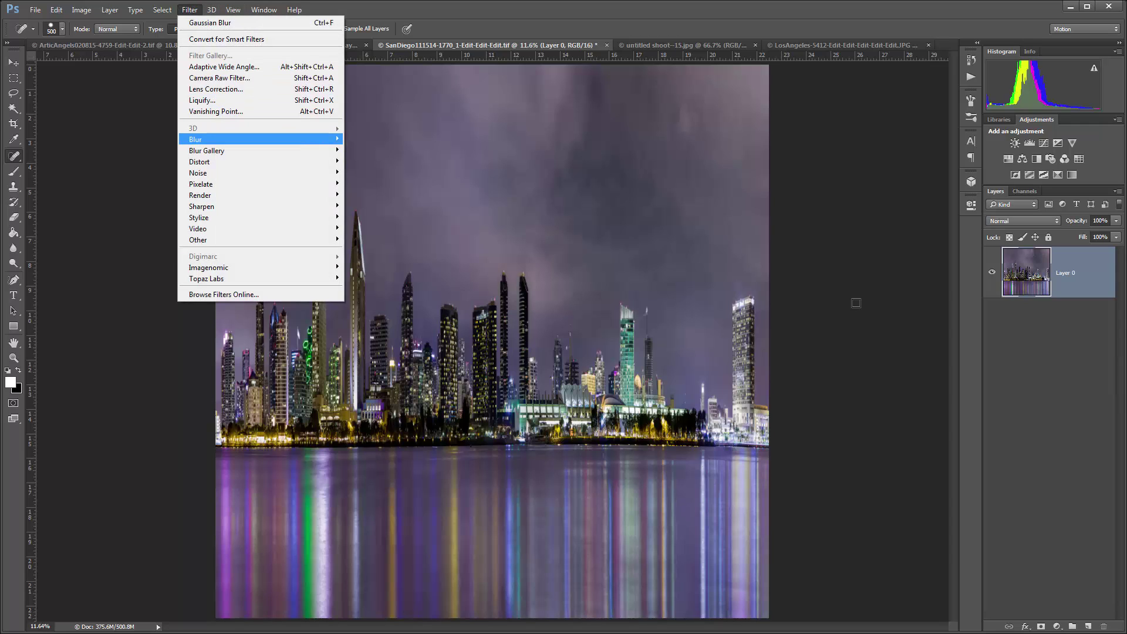
mouse_move(200, 161)
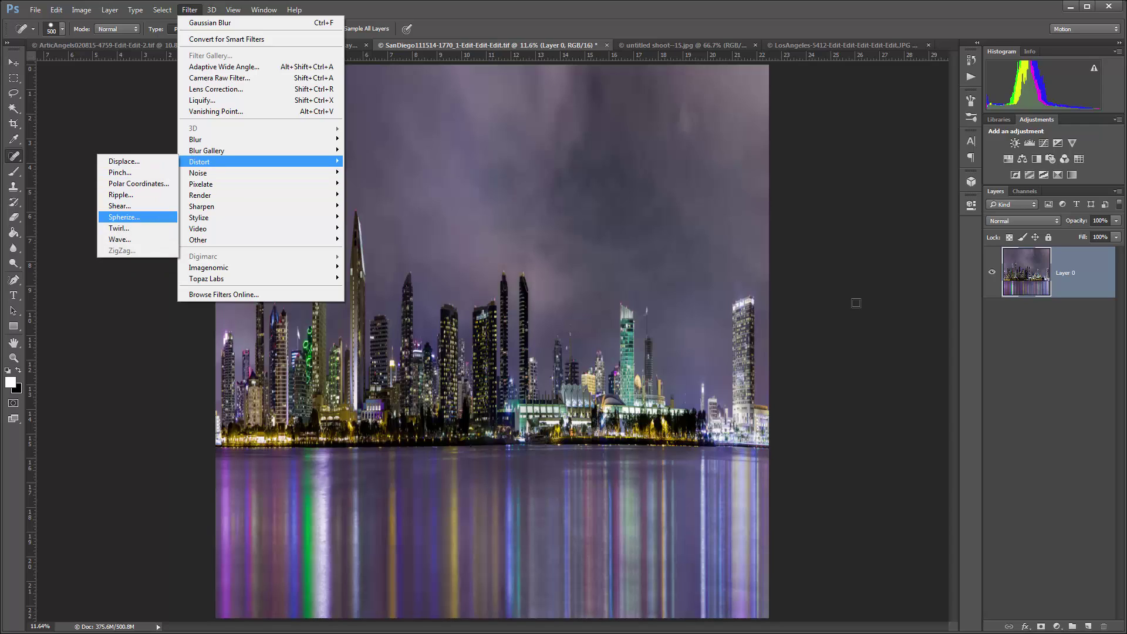
left_click(138, 183)
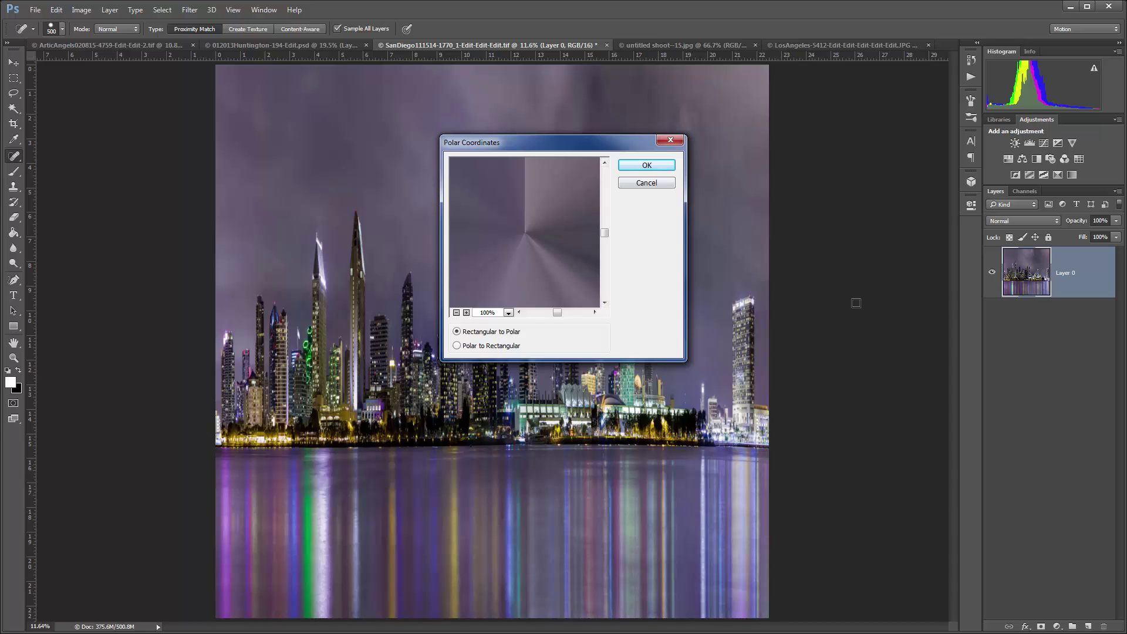
key("Return")
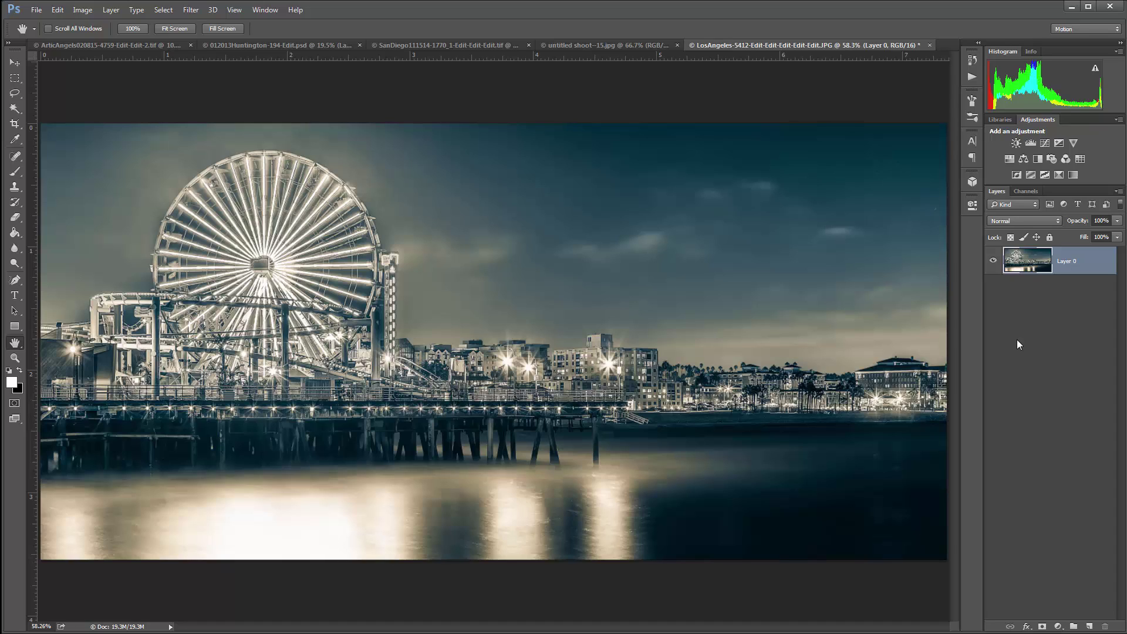
In the Los Angeles pier photo, duplicate Layer 0 and flip the copy horizontally.
left_click_drag(1070, 261, 1090, 625)
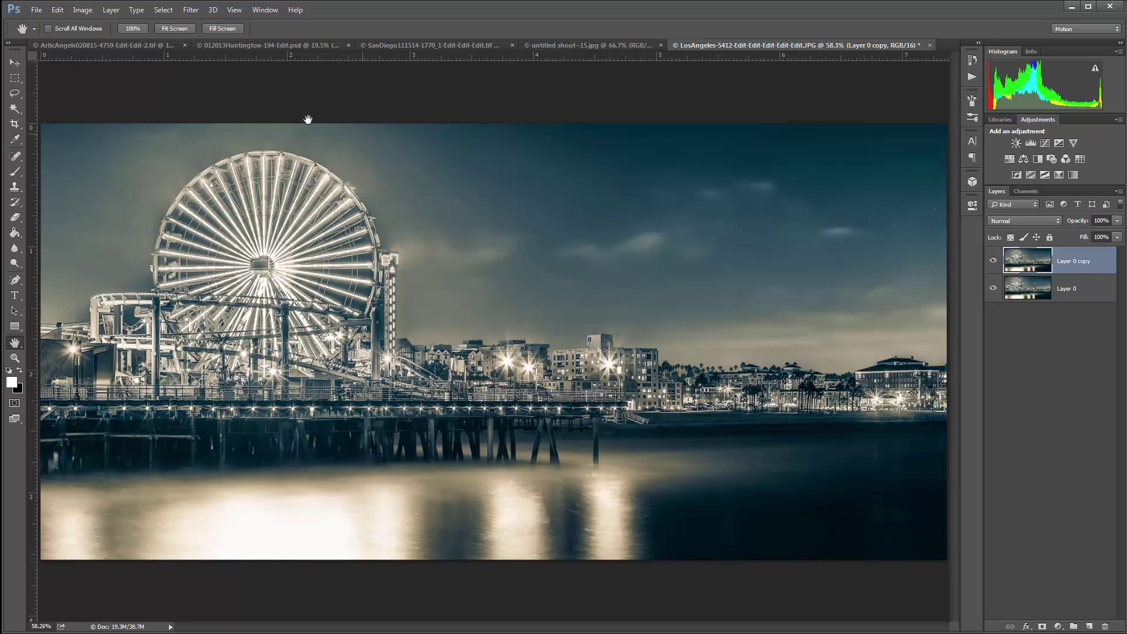
left_click(58, 10)
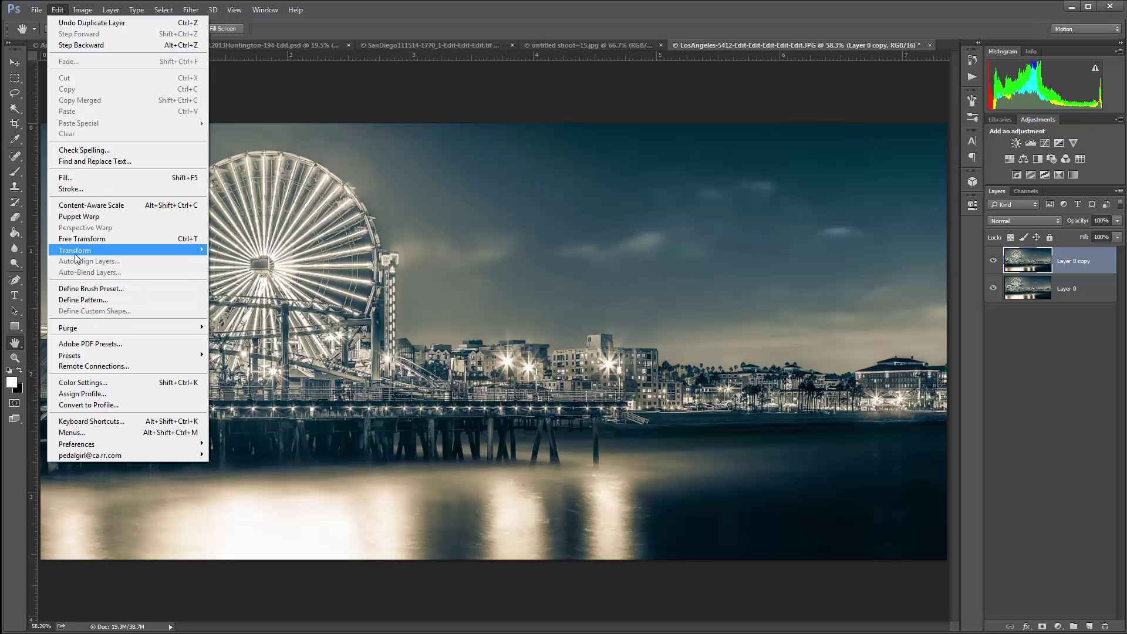
mouse_move(153, 252)
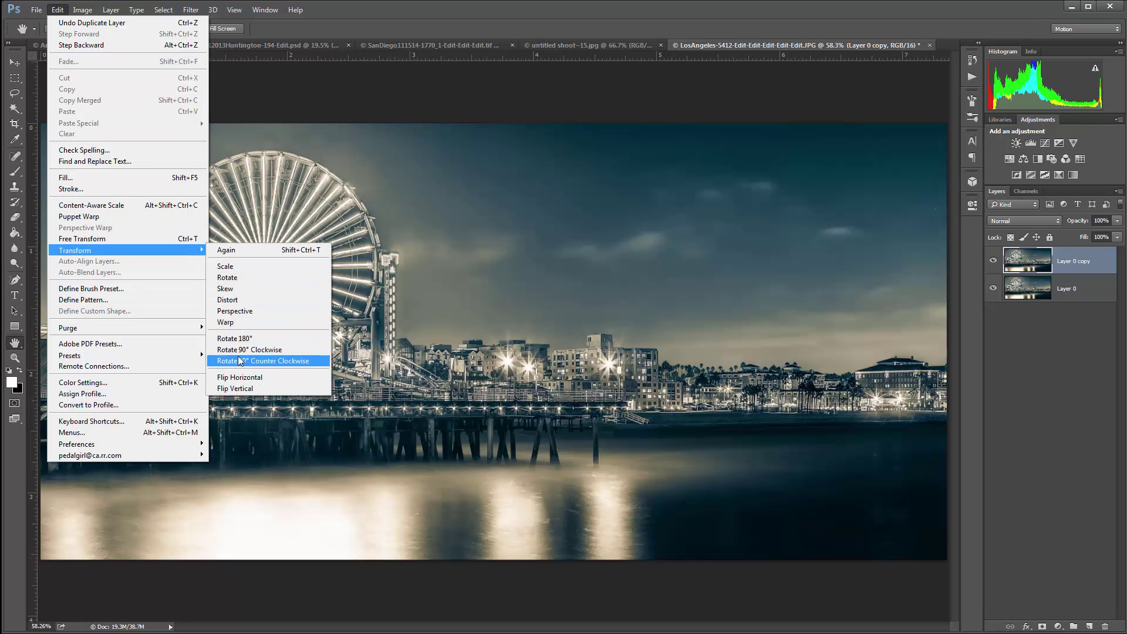
left_click(238, 377)
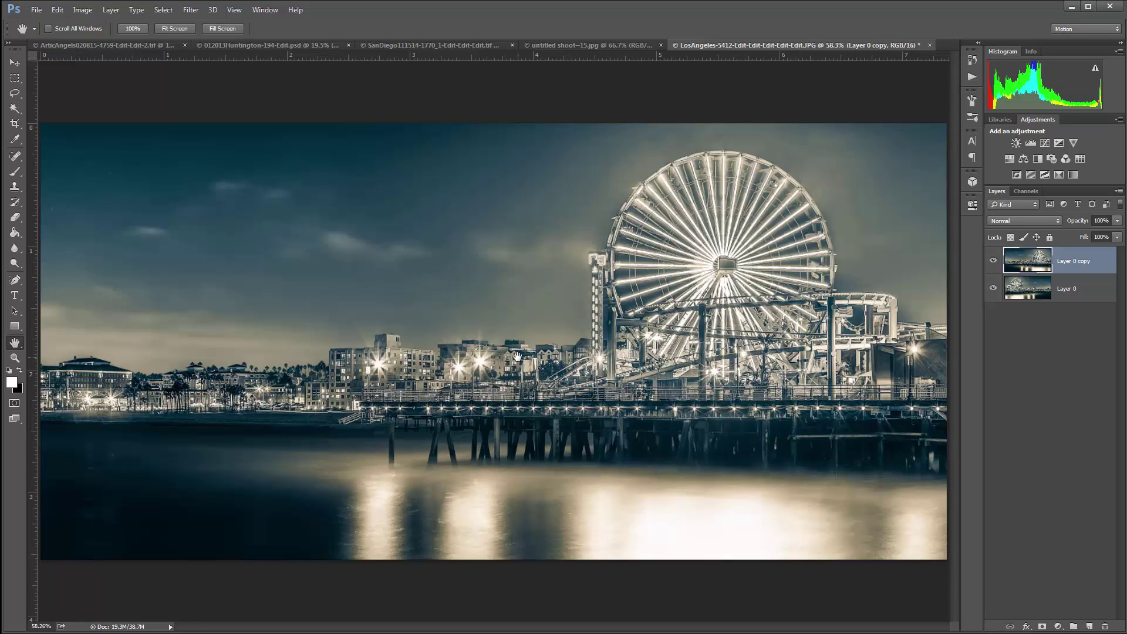
Move the flipped copy off the left side of the original photo and extend the canvas with Reveal All.
left_click(21, 64)
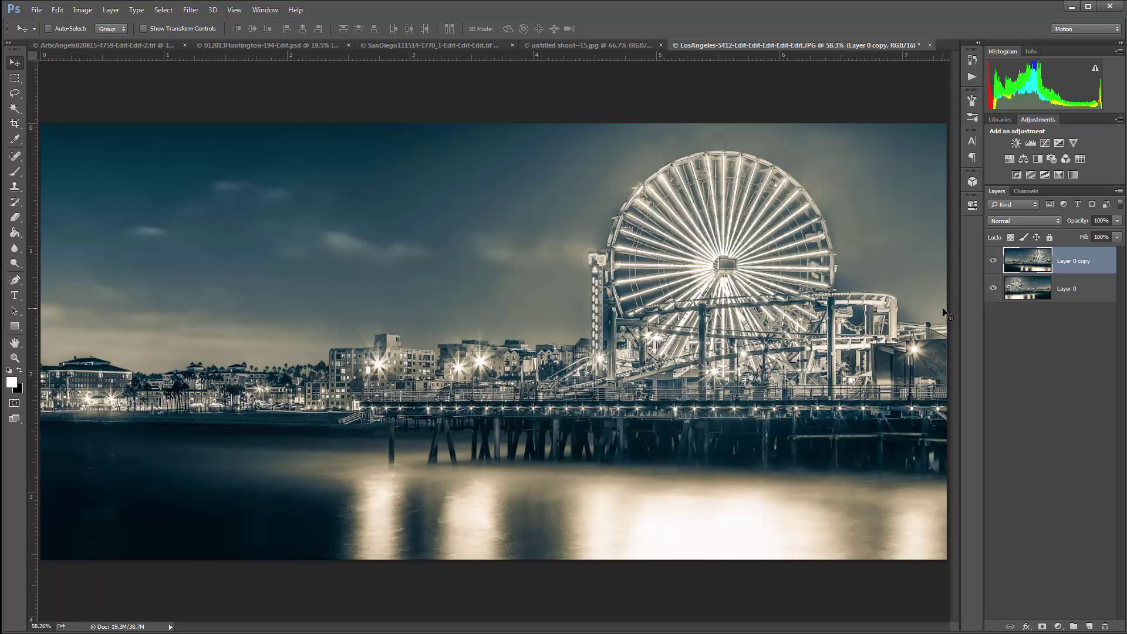
left_click_drag(945, 314, 41, 399)
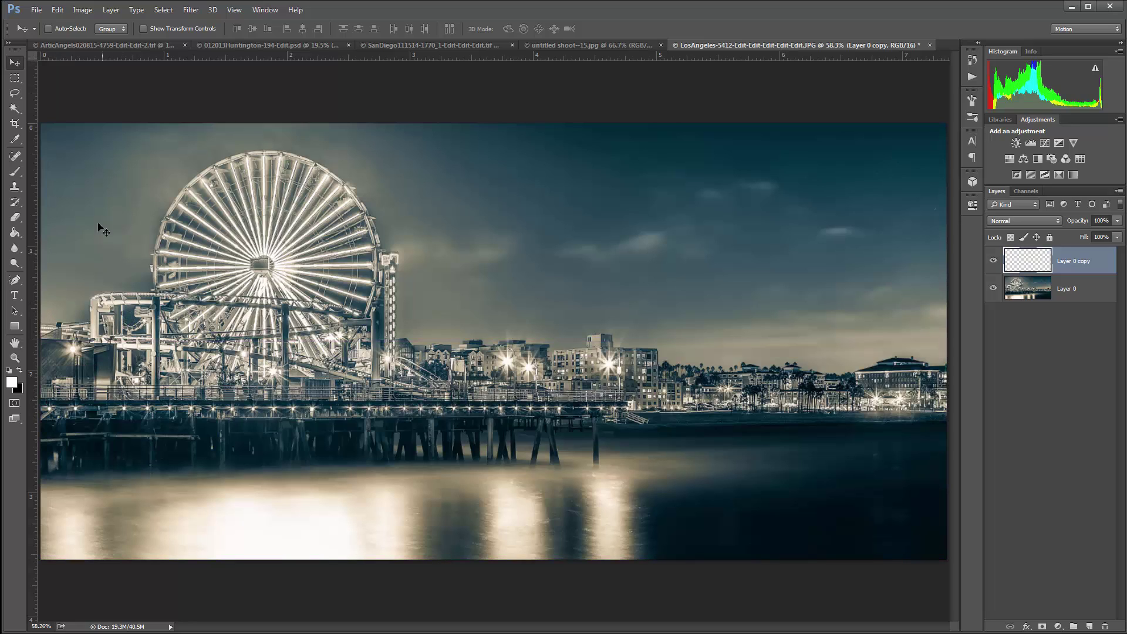
left_click(83, 9)
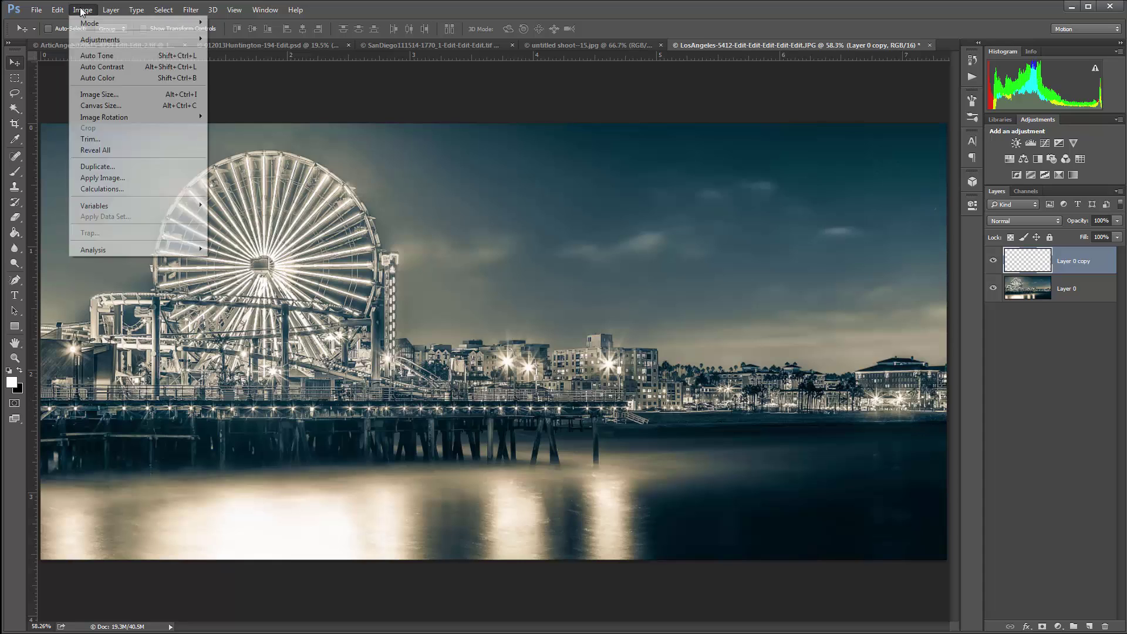
left_click(97, 150)
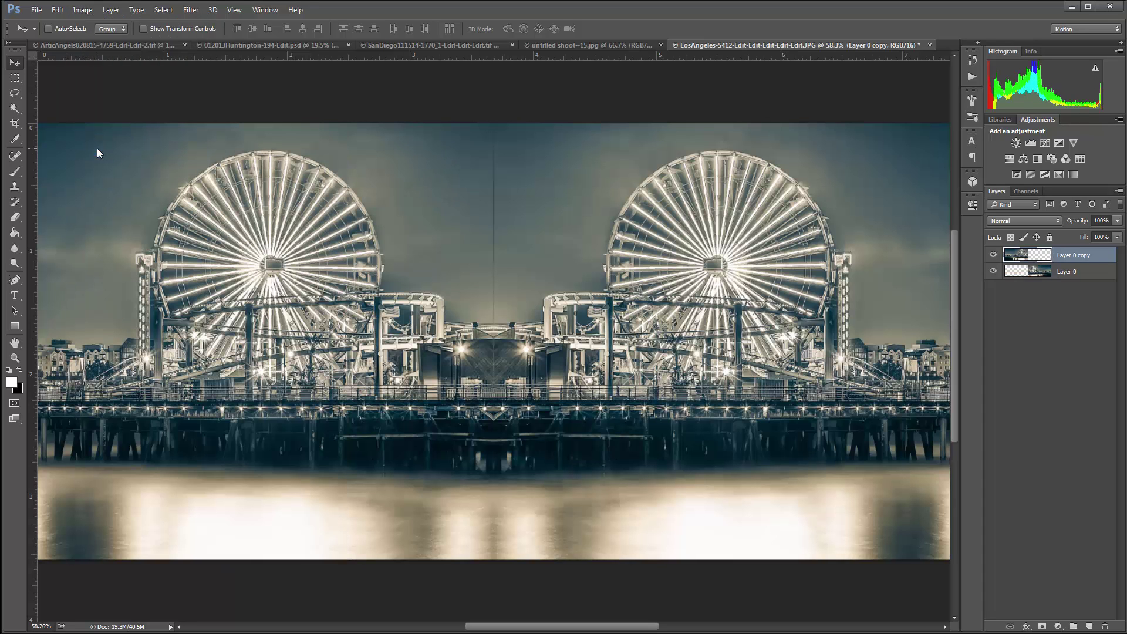
Nudge the flipped copy right to close the central gap and trim the canvas based on transparent pixels on all sides.
double_click(12, 347)
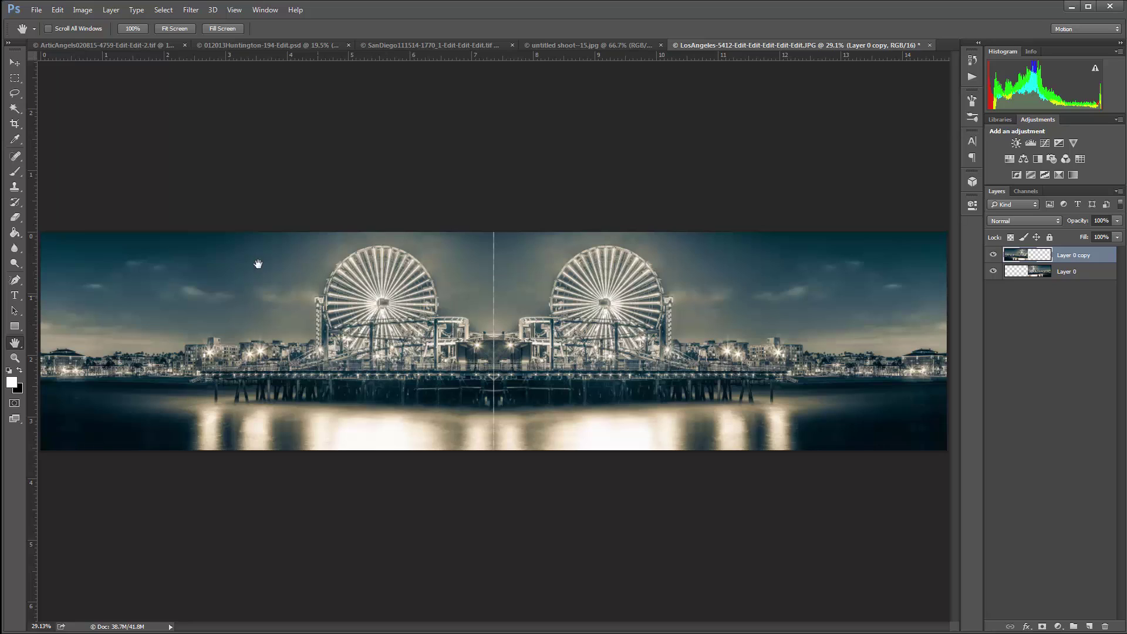
left_click(15, 62)
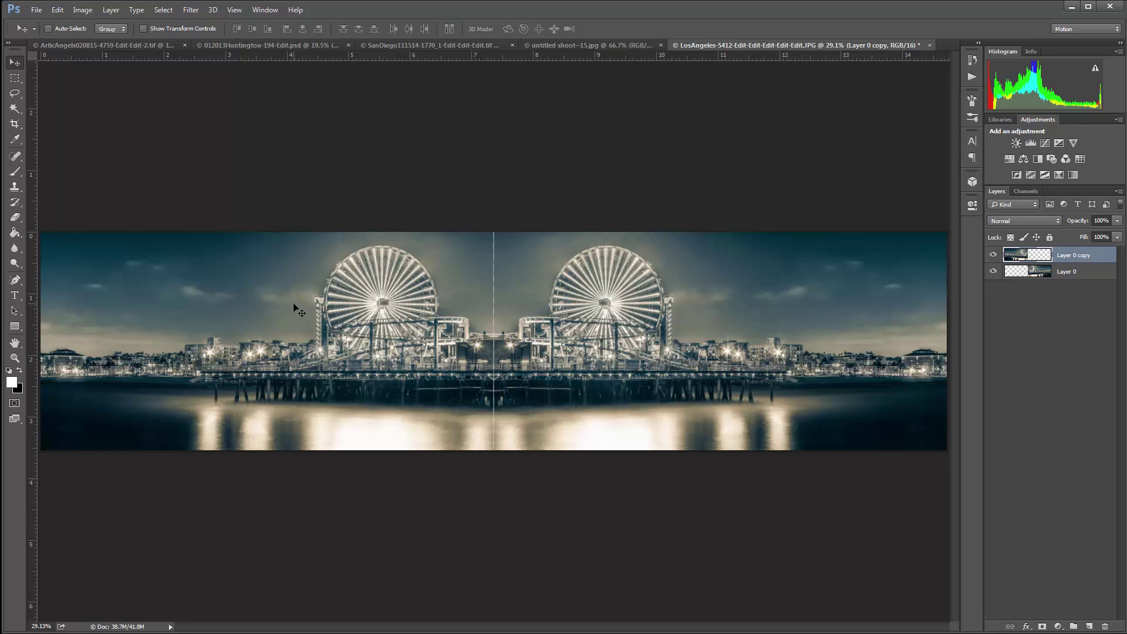
key("Right")
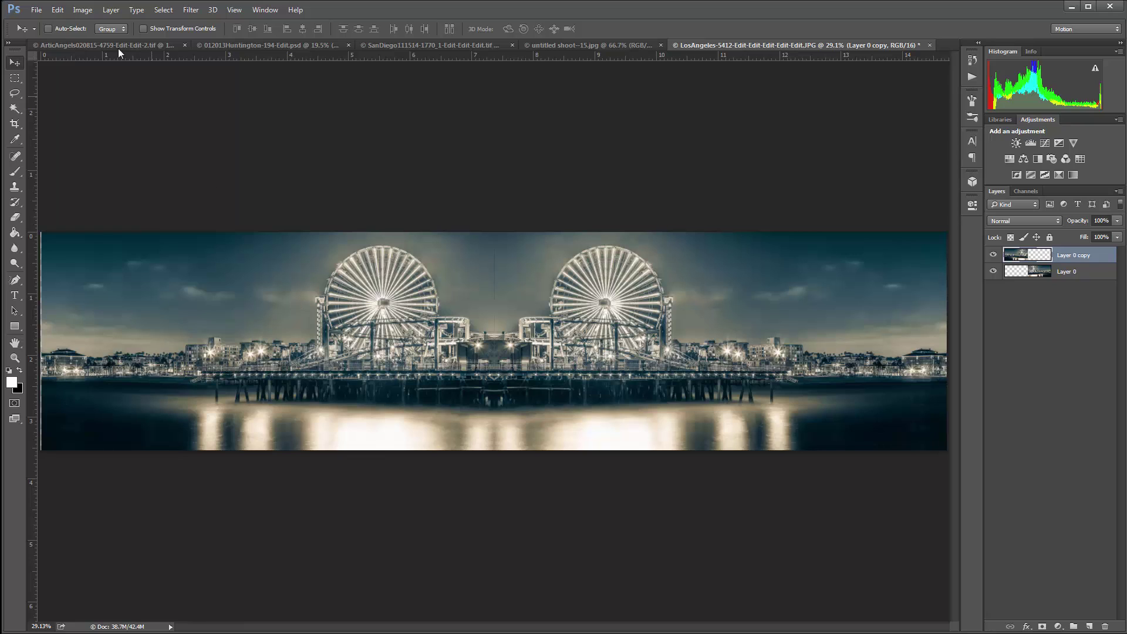
left_click(82, 11)
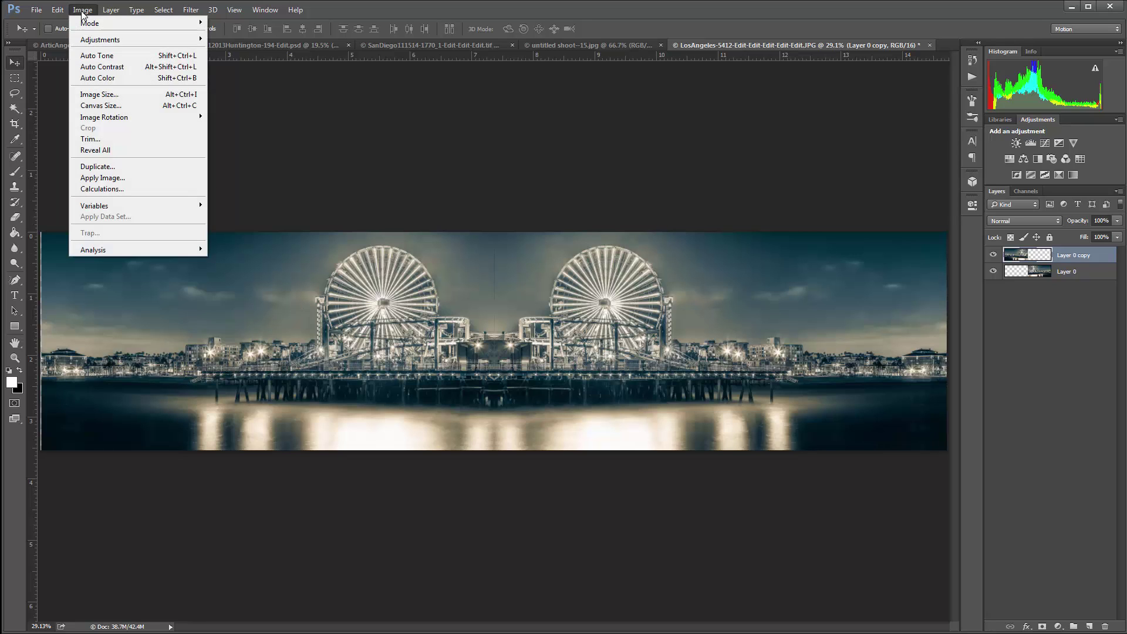
left_click(91, 139)
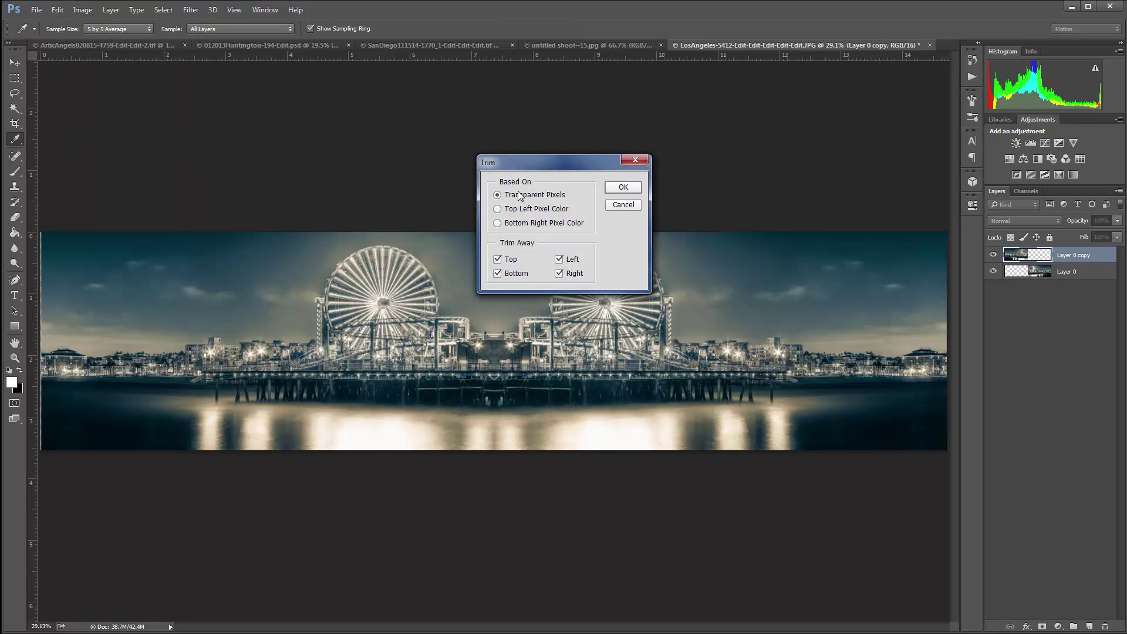
left_click(608, 188)
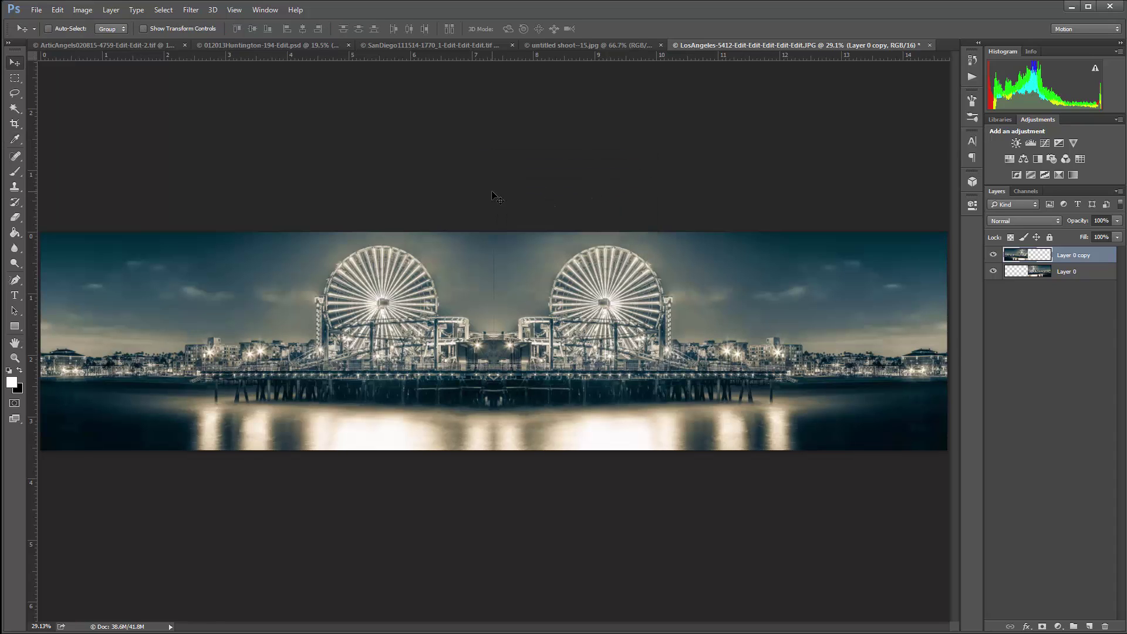
Flatten the mirrored panorama and unlock its background layer.
left_click(111, 10)
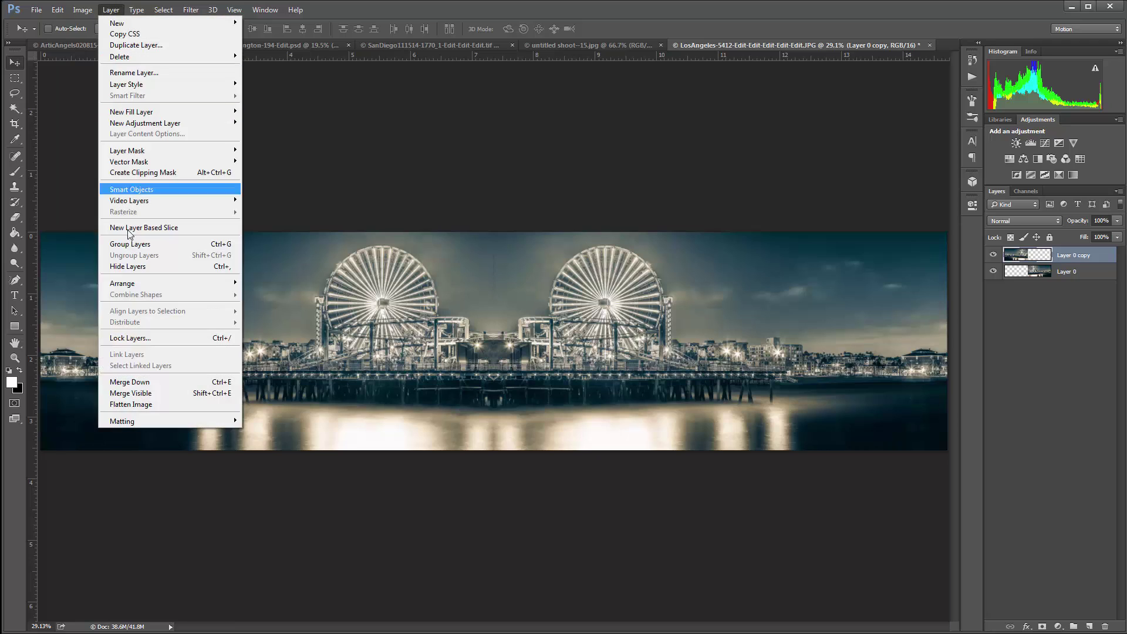
left_click(129, 405)
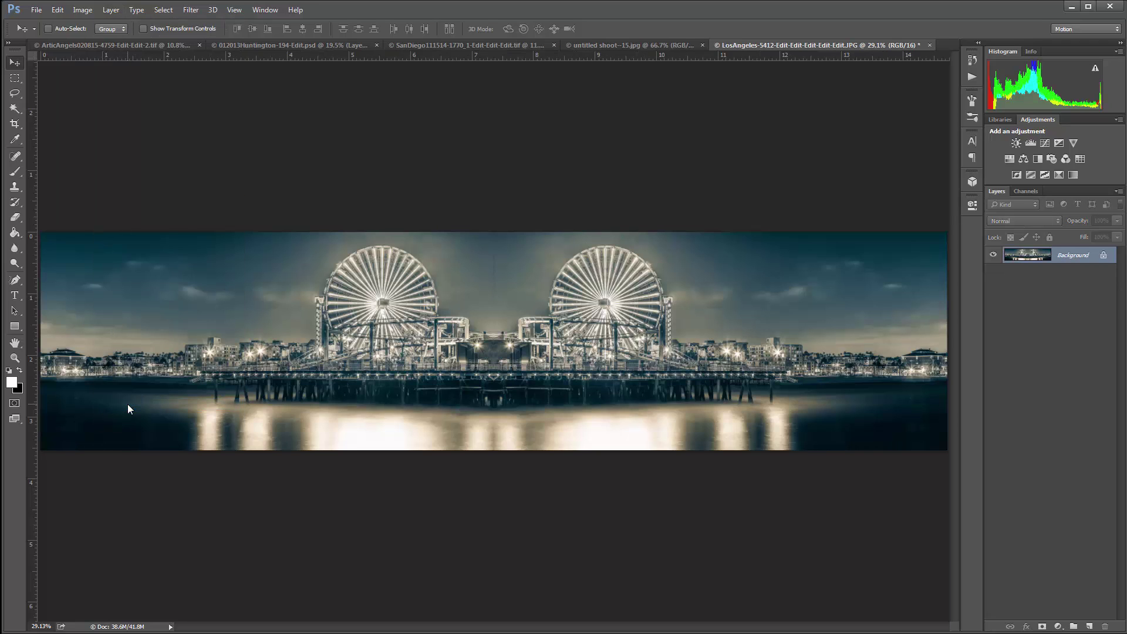
left_click(1103, 255)
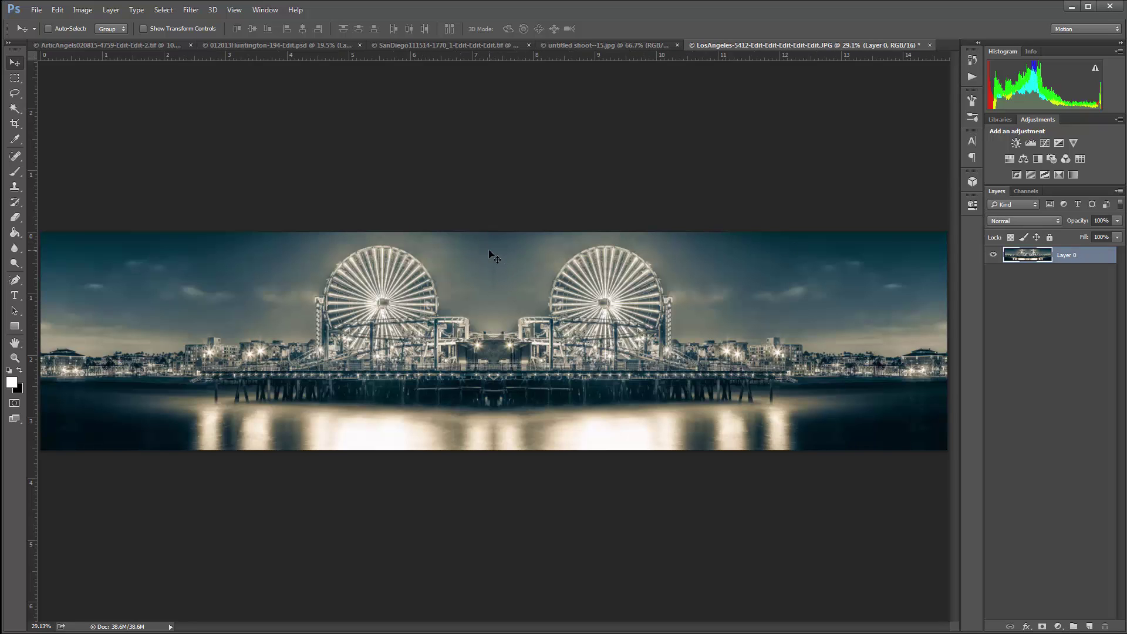
Remove the thin vertical seam in the sky between the two Ferris wheels with the Spot Healing Brush.
key("ctrl+plus")
key("ctrl+plus")
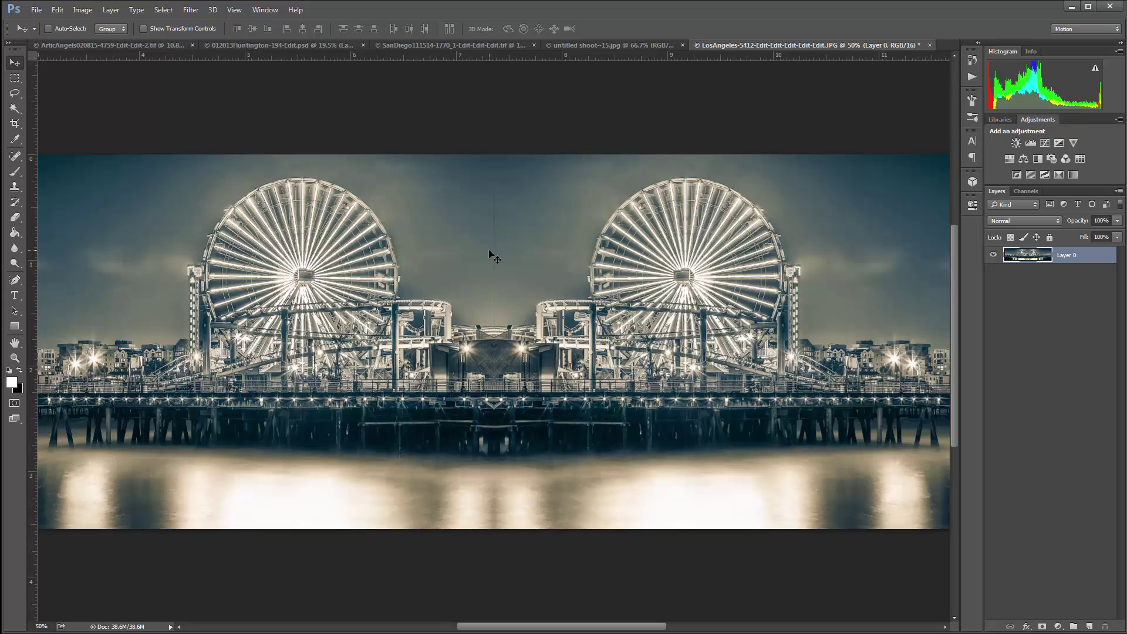
left_click(18, 158)
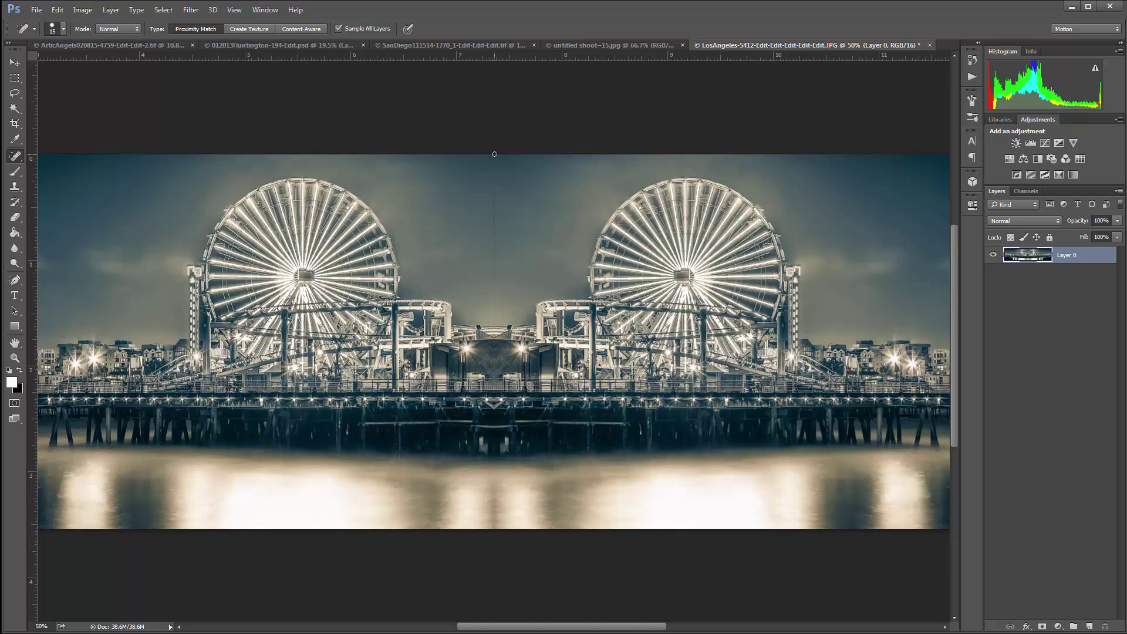
mouse_move(494, 154)
left_mouse_down()
mouse_move(491, 319)
mouse_move(493, 284)
mouse_move(492, 319)
left_mouse_up()
left_click(17, 345)
double_click(18, 346)
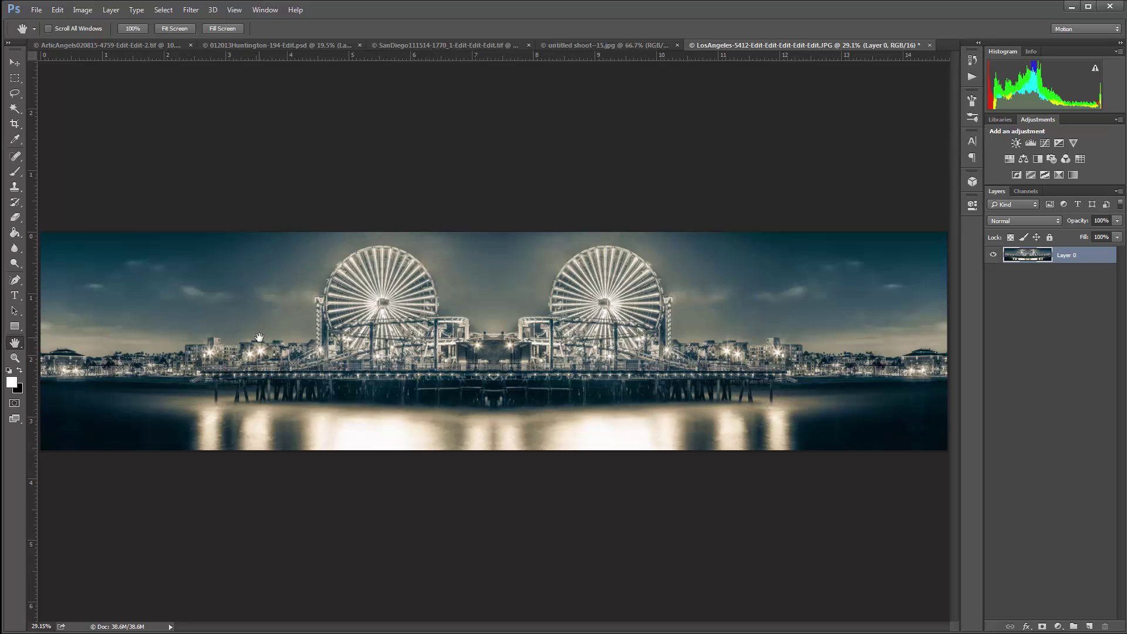
Resize the mirrored panorama to a square by setting the image height to 14.714 inches, leaving the proportions unconstrained.
left_click(82, 12)
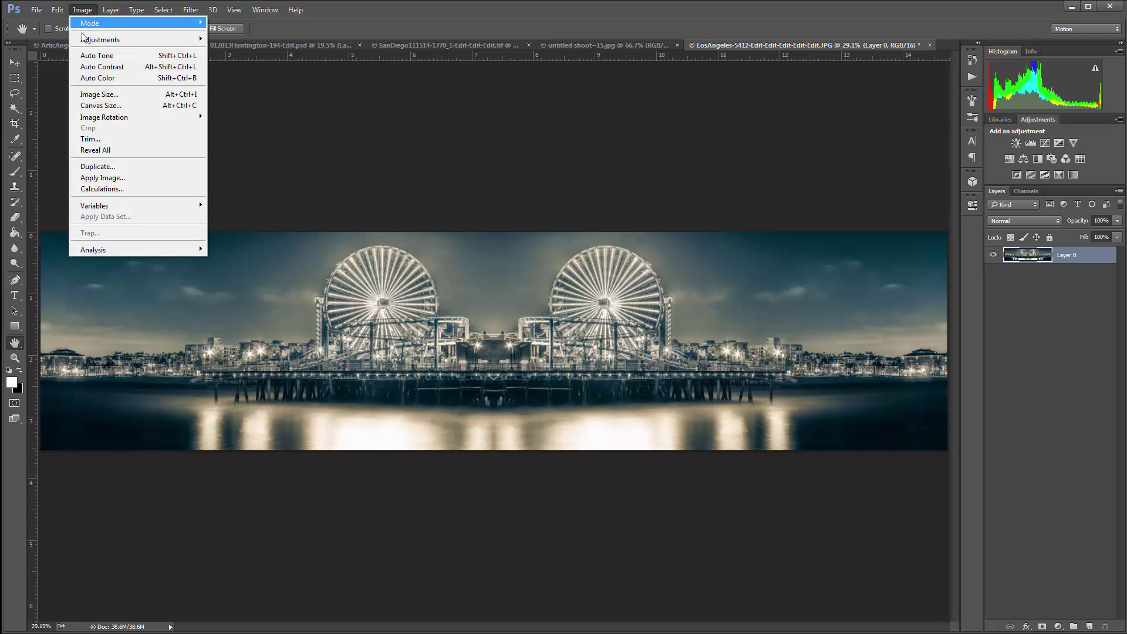
left_click(83, 94)
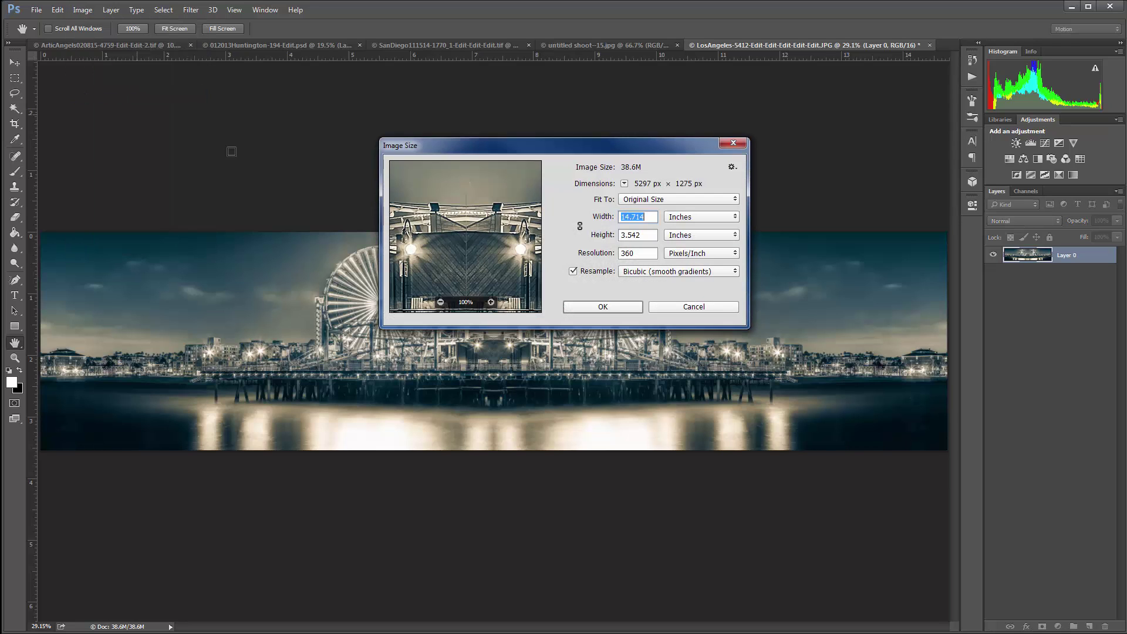
left_click_drag(641, 236, 612, 235)
type("14")
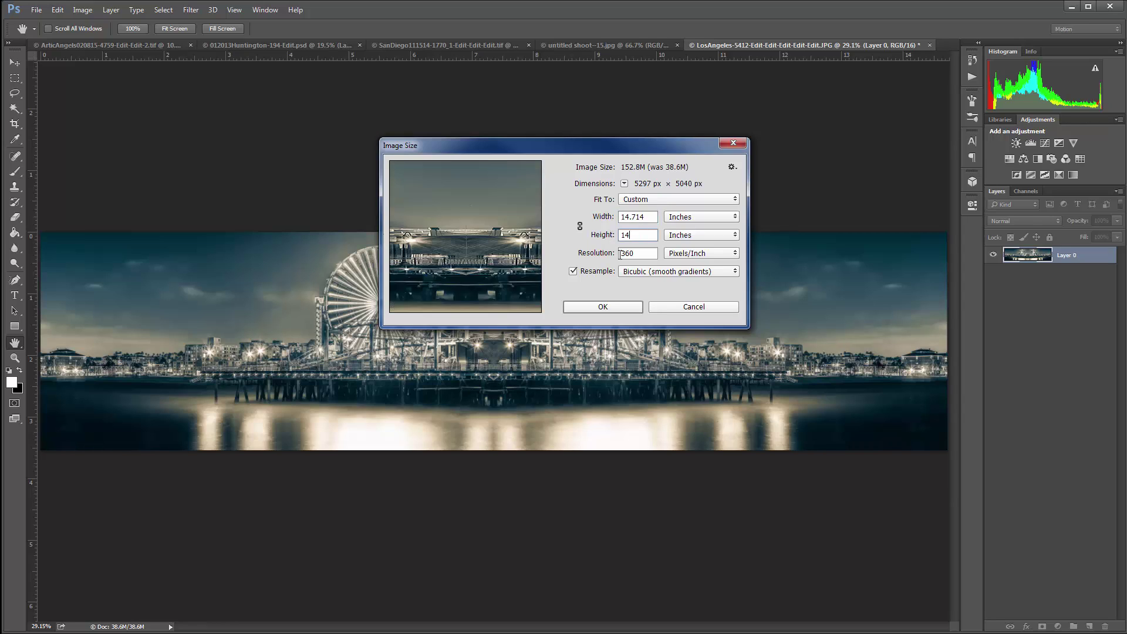
type(".714")
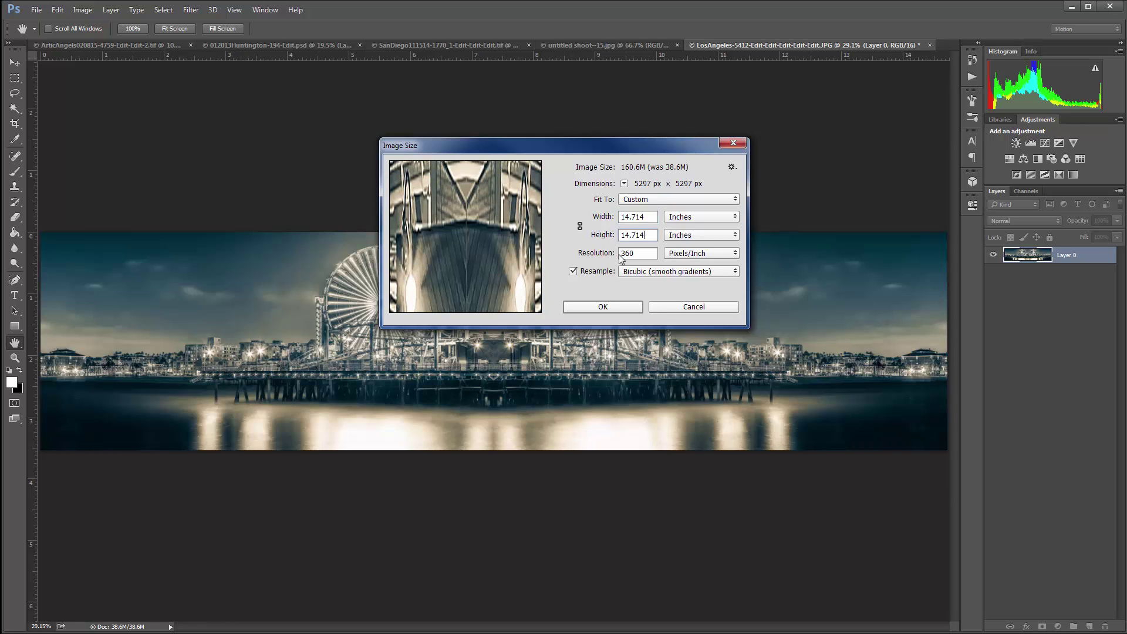
left_click(604, 307)
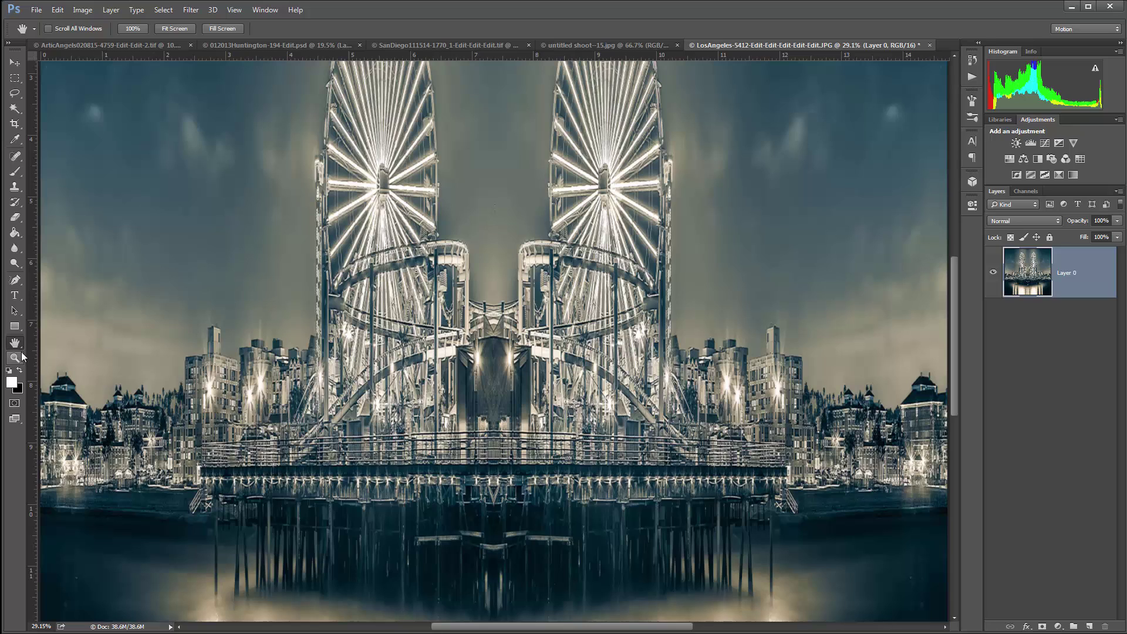
double_click(14, 344)
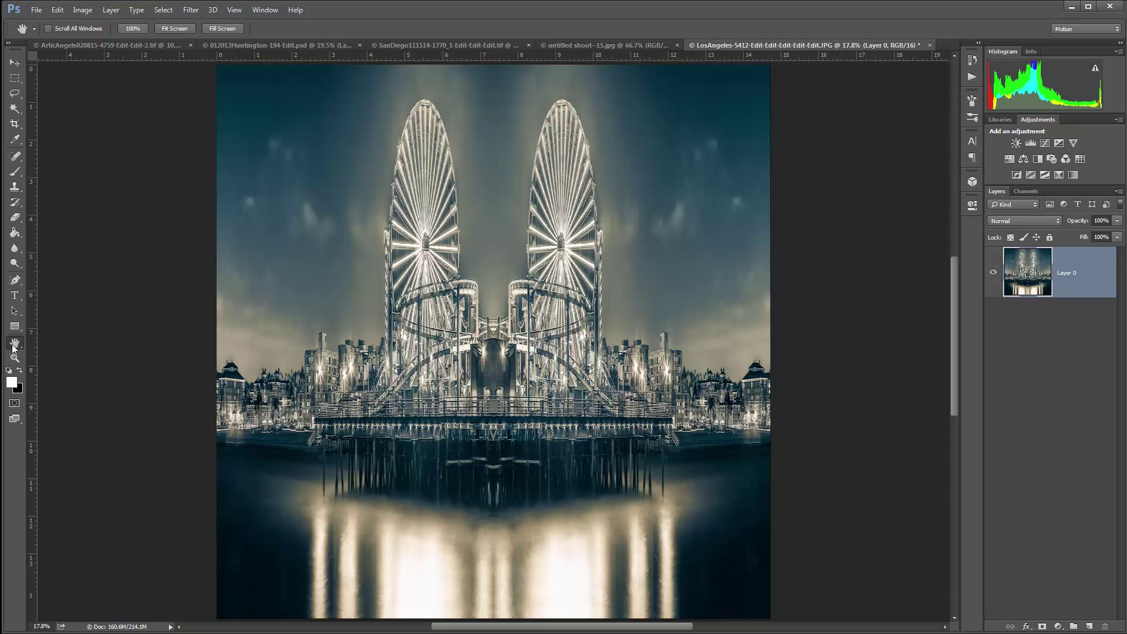
Rotate the square pier image 180° so that the sky faces down.
left_click(77, 13)
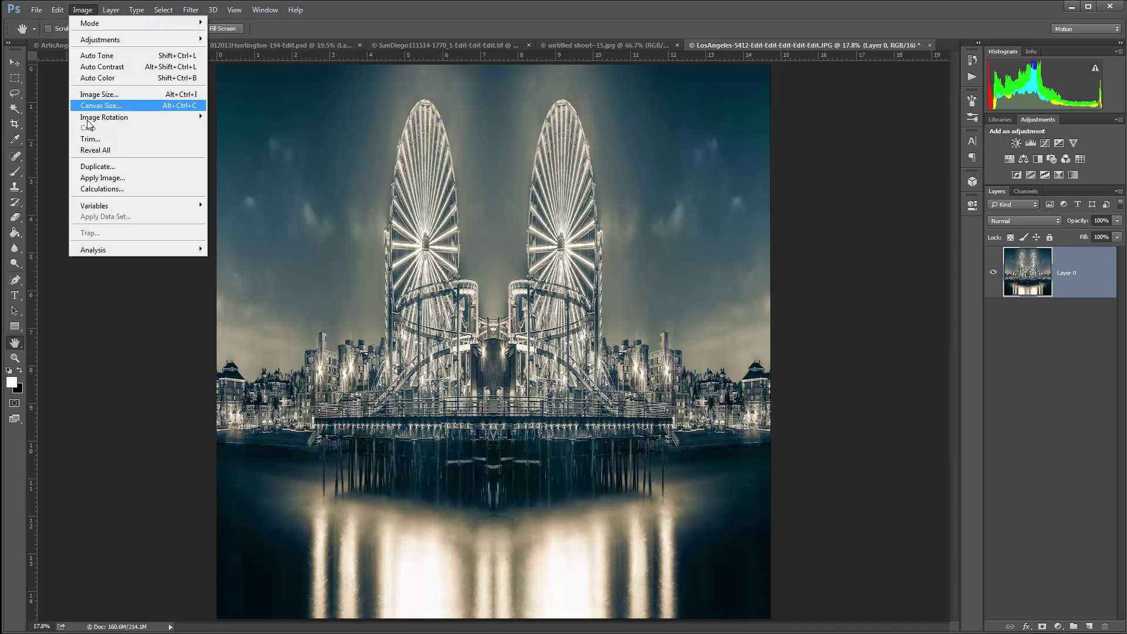
mouse_move(89, 120)
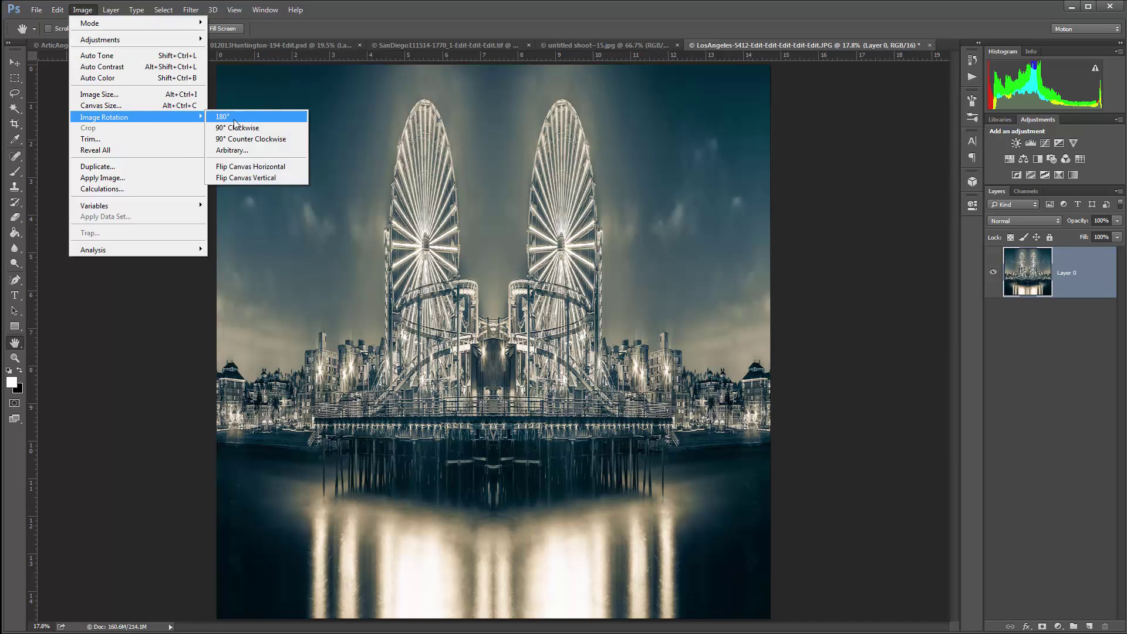
left_click(234, 120)
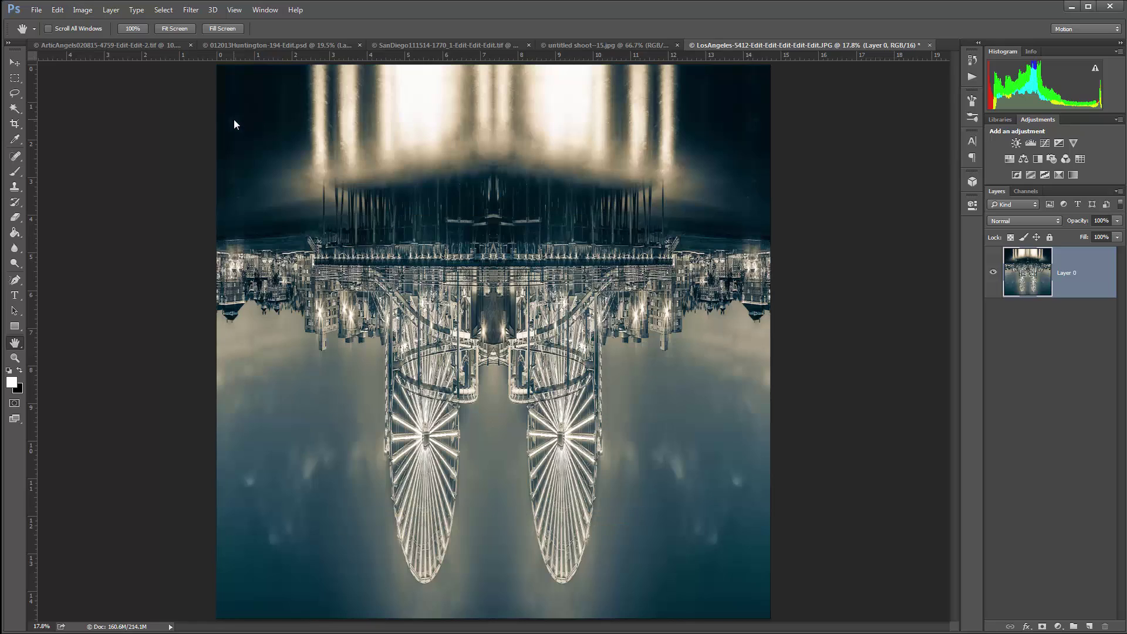
Apply the Polar Coordinates distortion to the upside-down pier image with Rectangular to Polar.
left_click(191, 10)
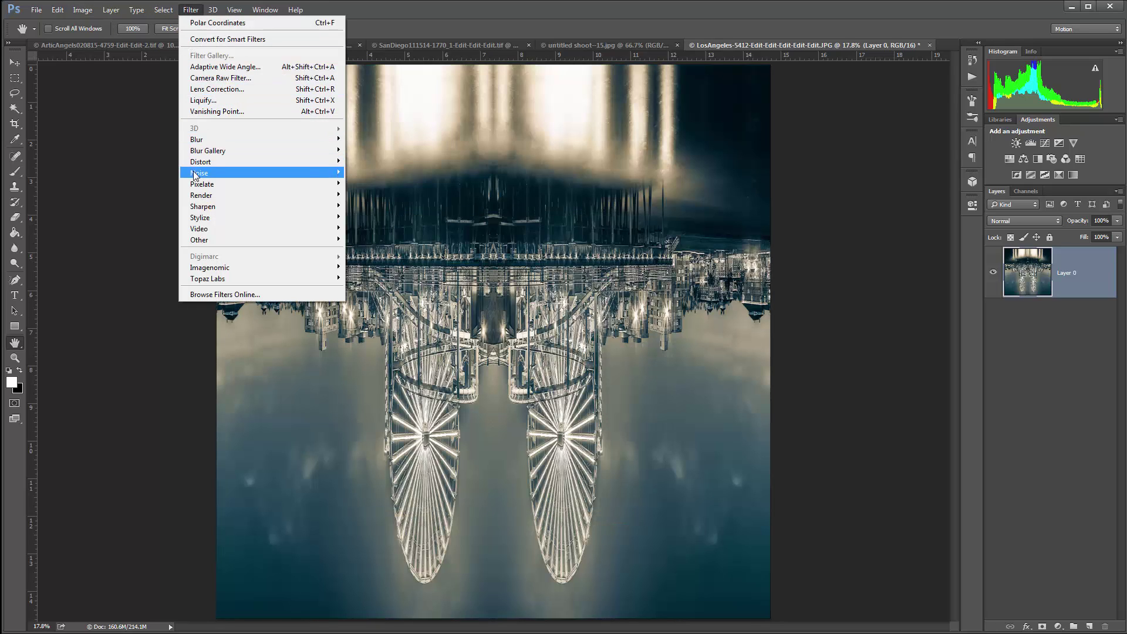
mouse_move(203, 165)
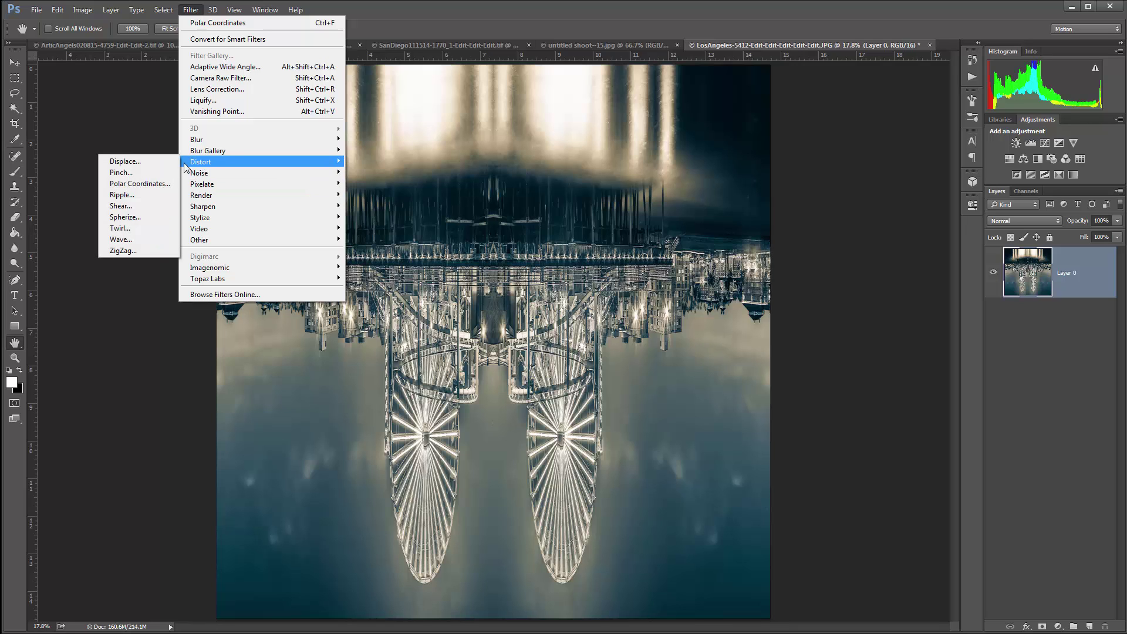
left_click(160, 186)
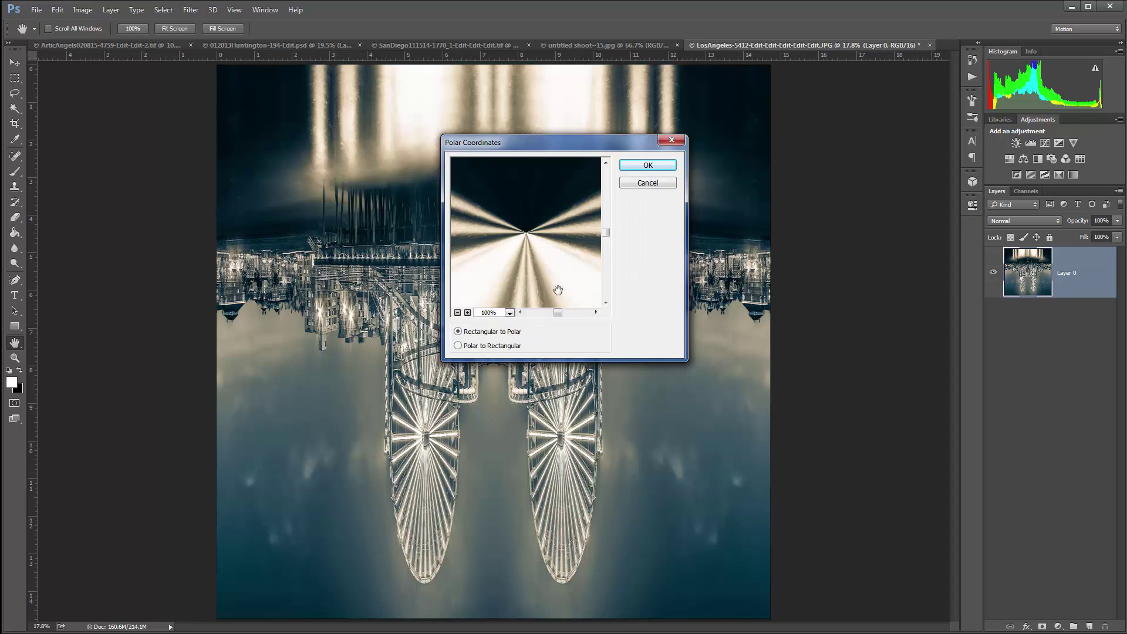
left_click(646, 167)
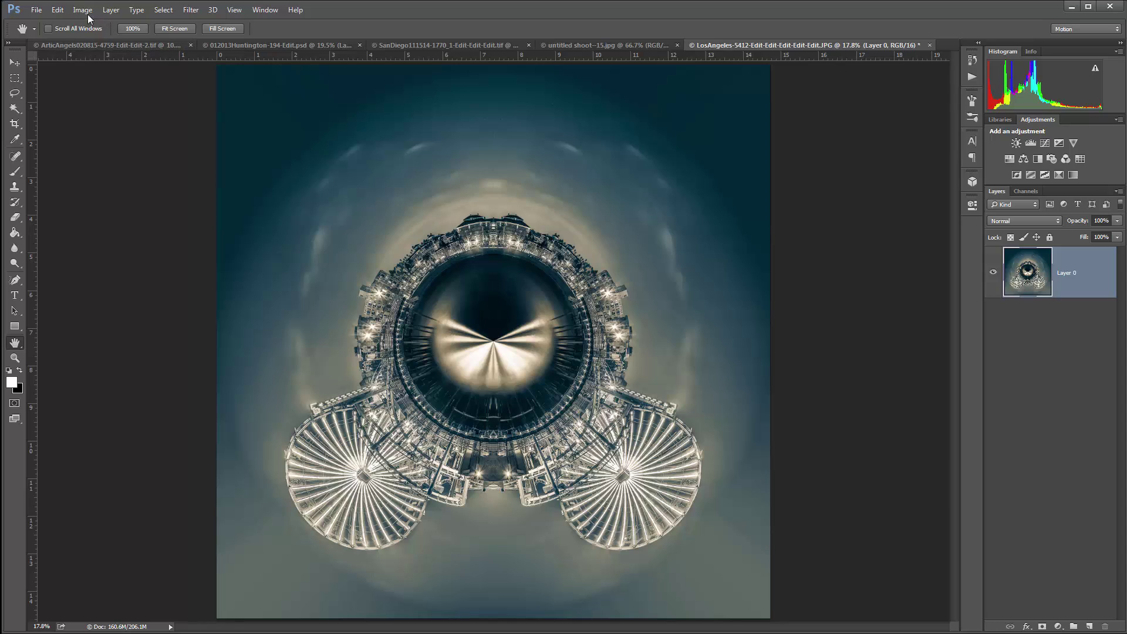
Rotate the finished planet image 180° to put the two Ferris wheels at the top.
left_click(87, 11)
mouse_move(140, 122)
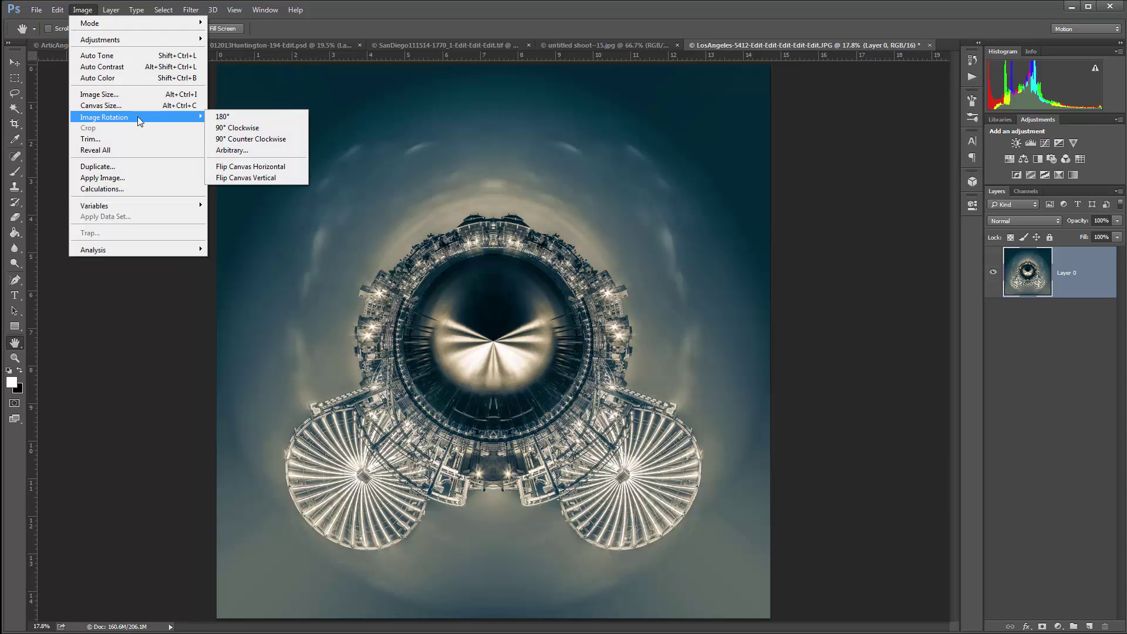
left_click(227, 117)
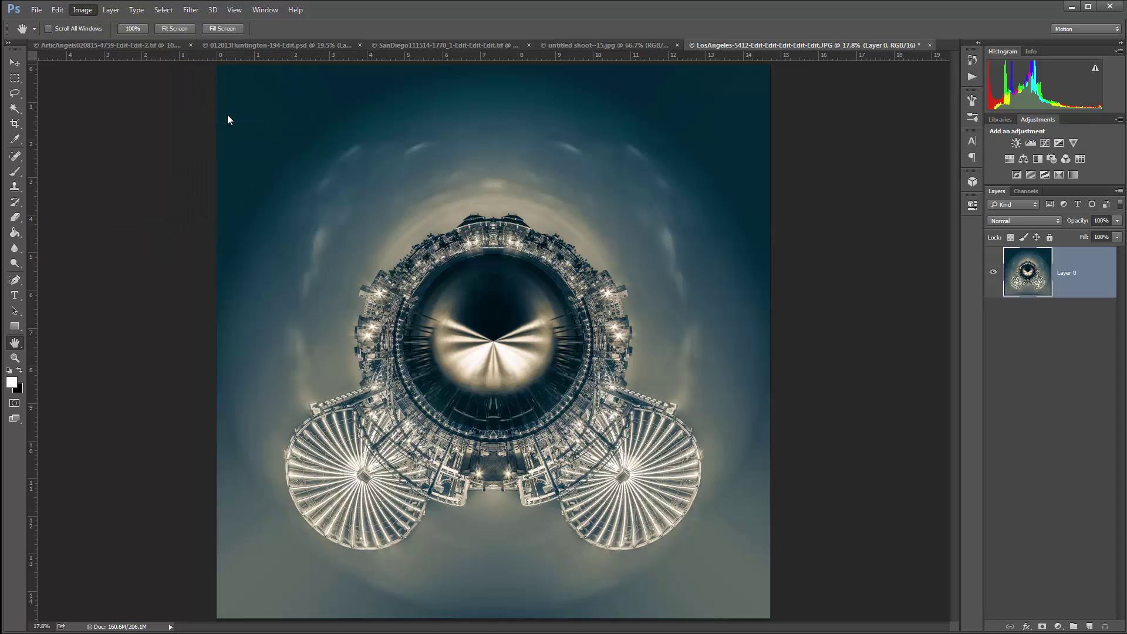